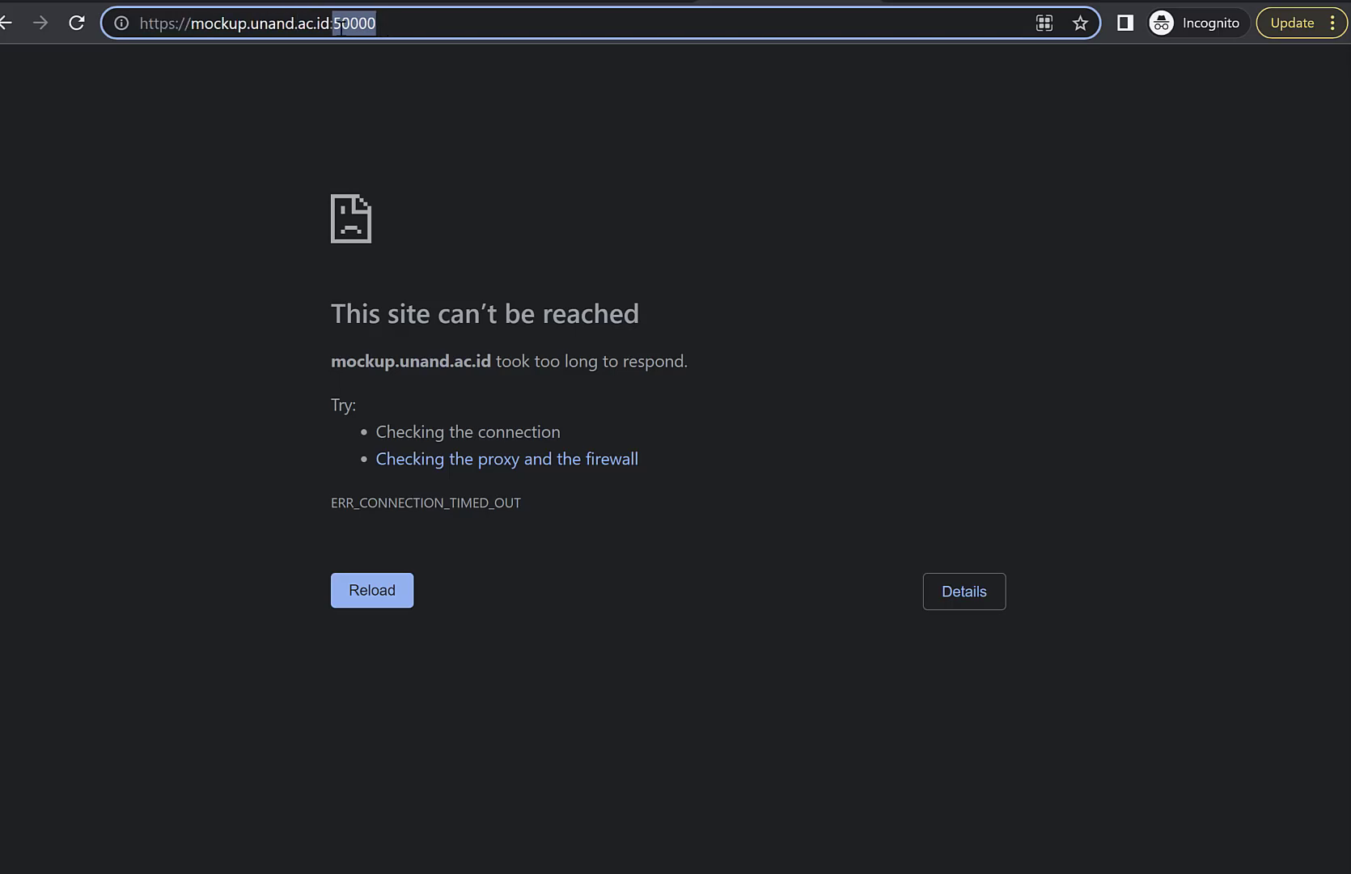
{"action": "left_click", "coordinate": [401, 22]}
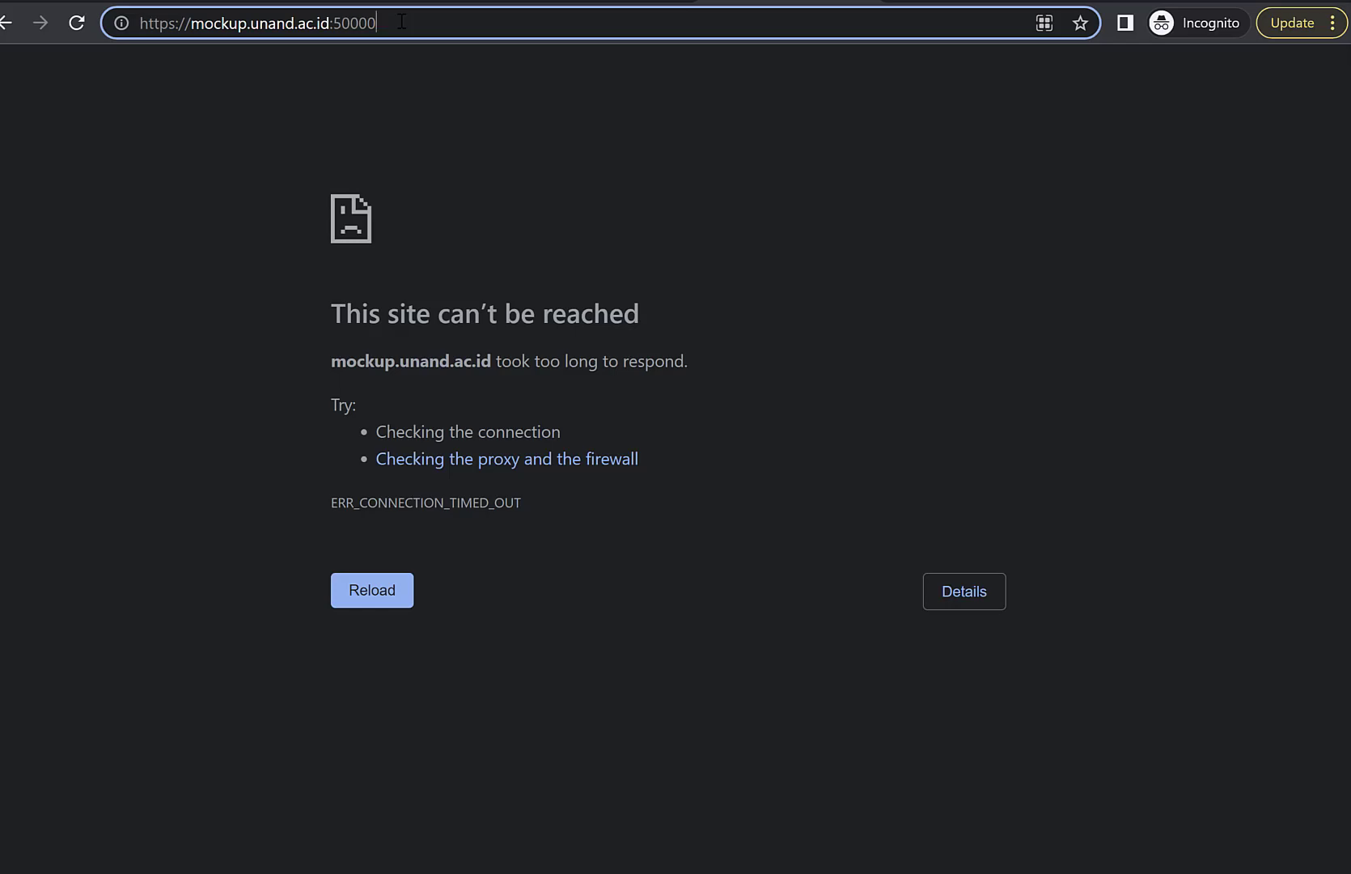
{"action": "left_click", "coordinate": [440, 108]}
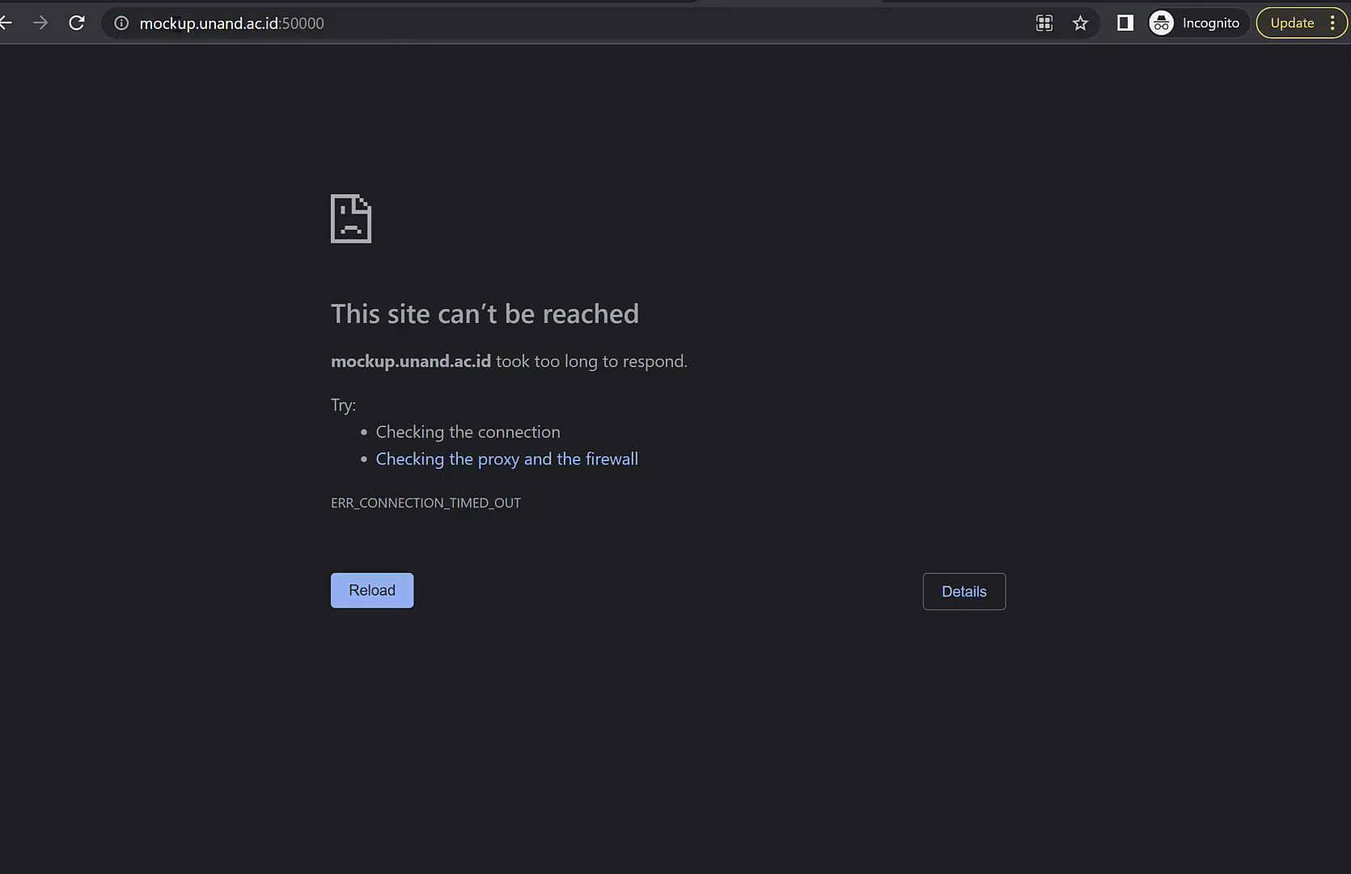
{"action": "left_click", "coordinate": [147, 19]}
{"action": "left_click", "coordinate": [365, 24]}
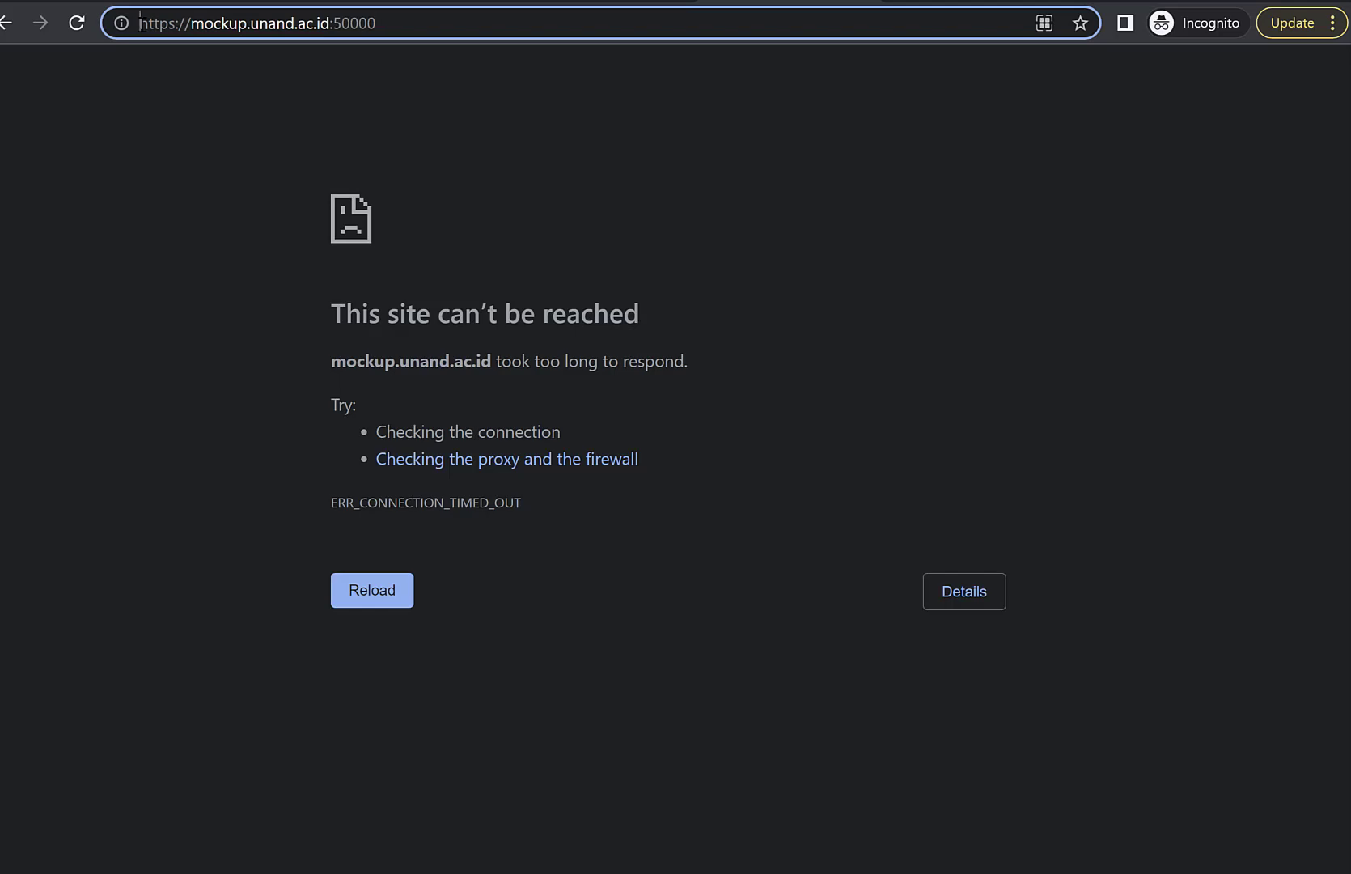
{"action": "left_click_drag", "start_coordinate": [139, 23], "coordinate": [421, 35]}
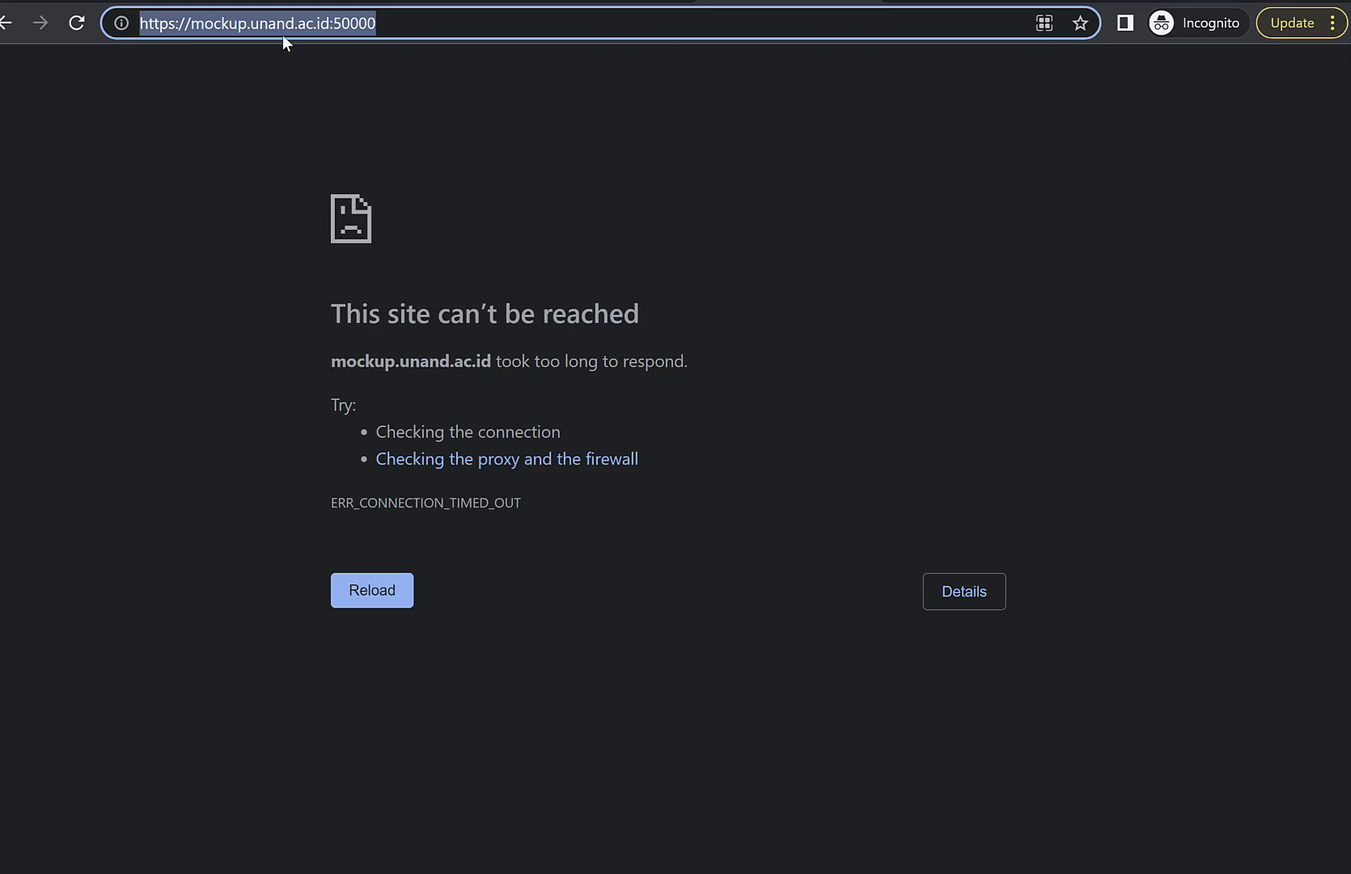
{"action": "left_click", "coordinate": [387, 28]}
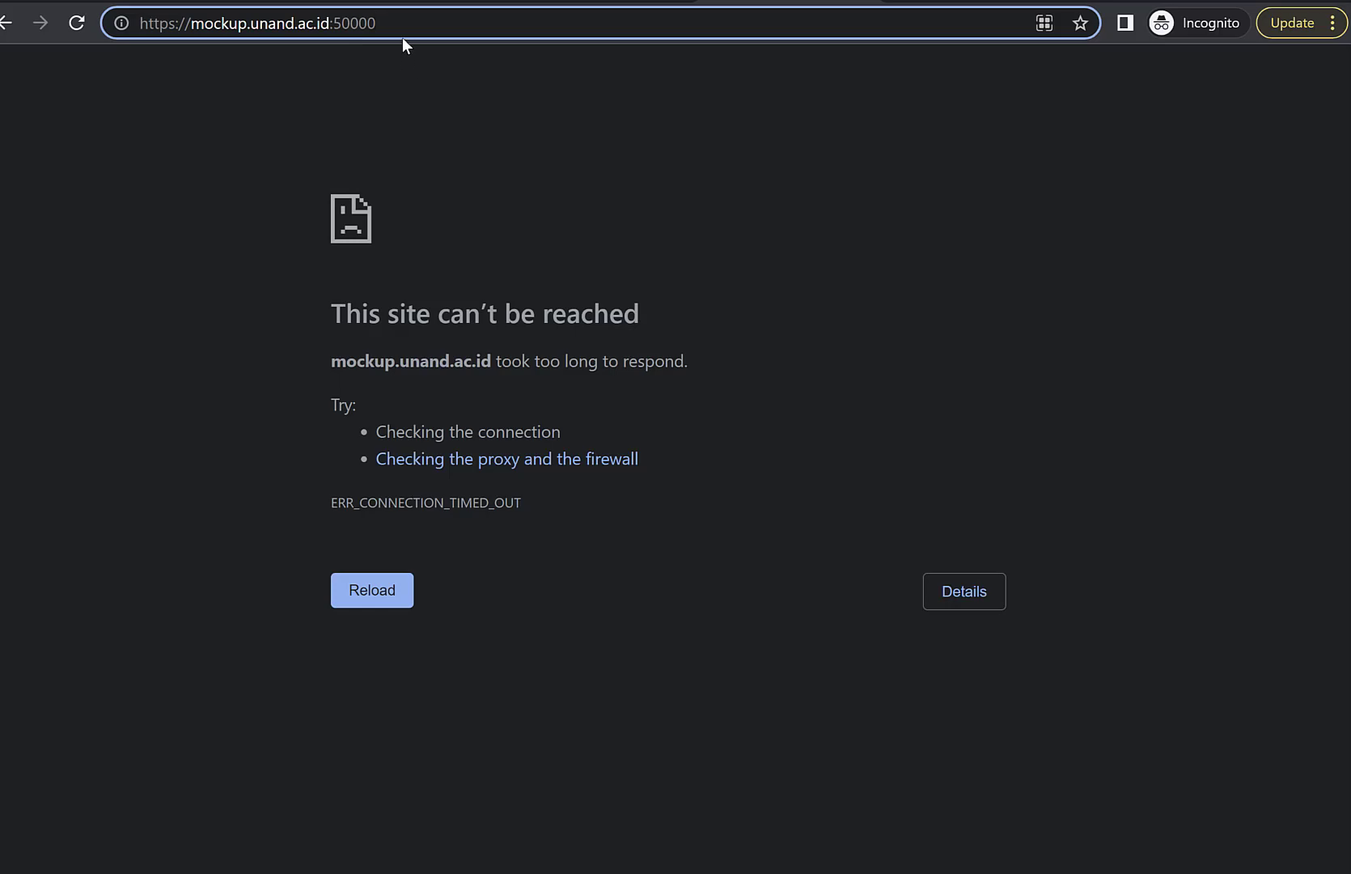
{"action": "key", "text": "Return"}
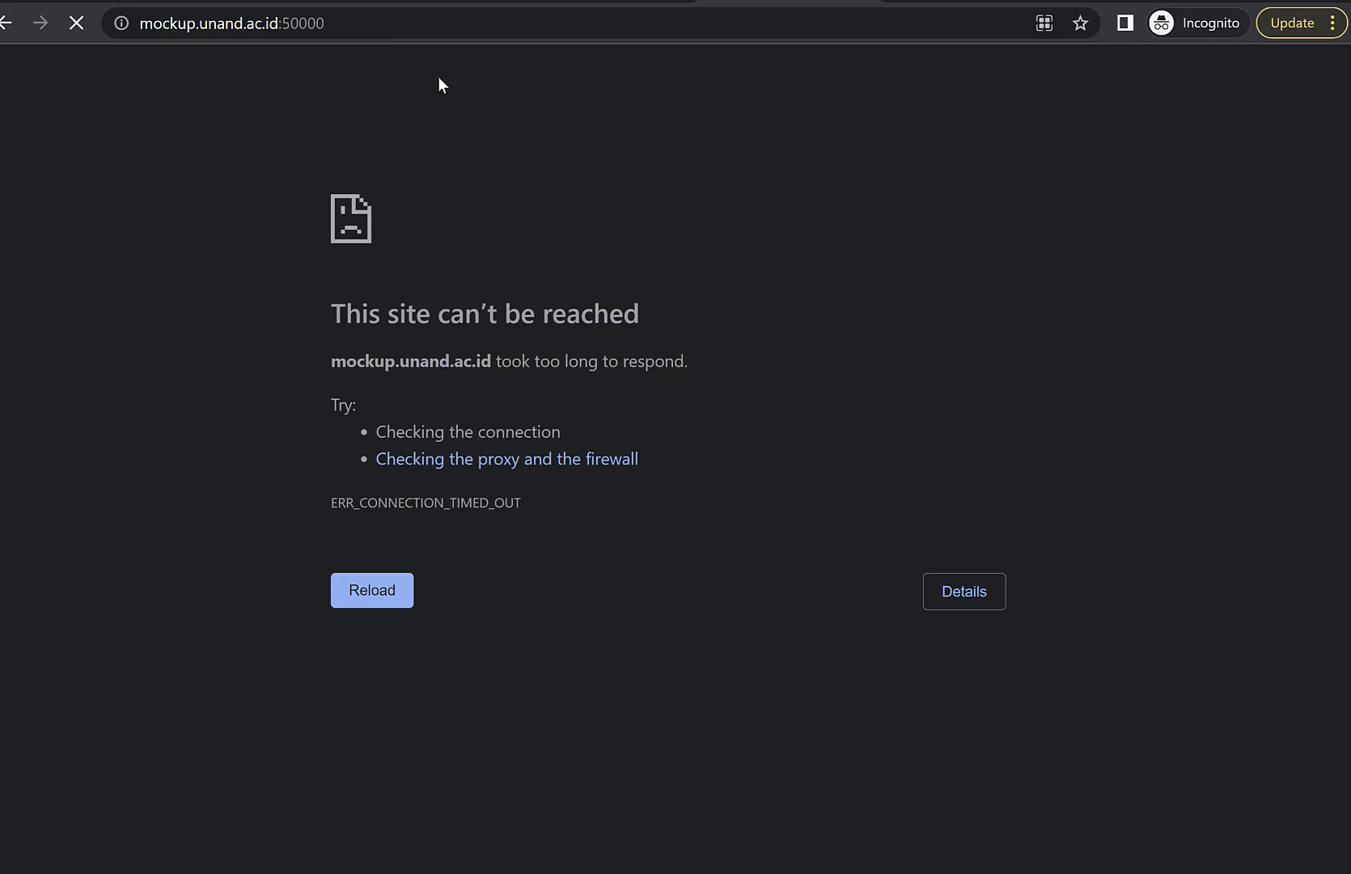
{"action": "left_click", "coordinate": [337, 25]}
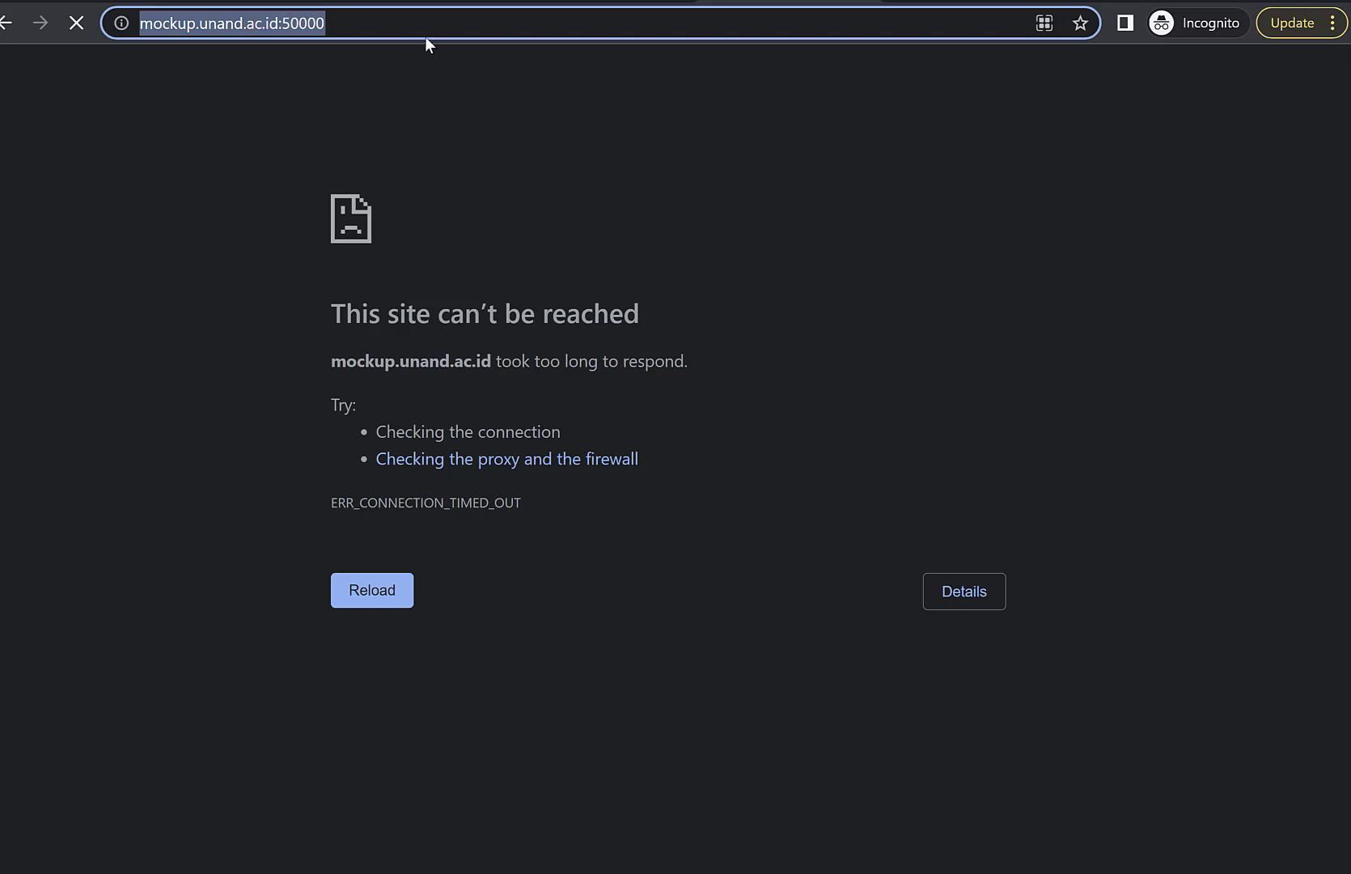
{"action": "left_click", "coordinate": [390, 34]}
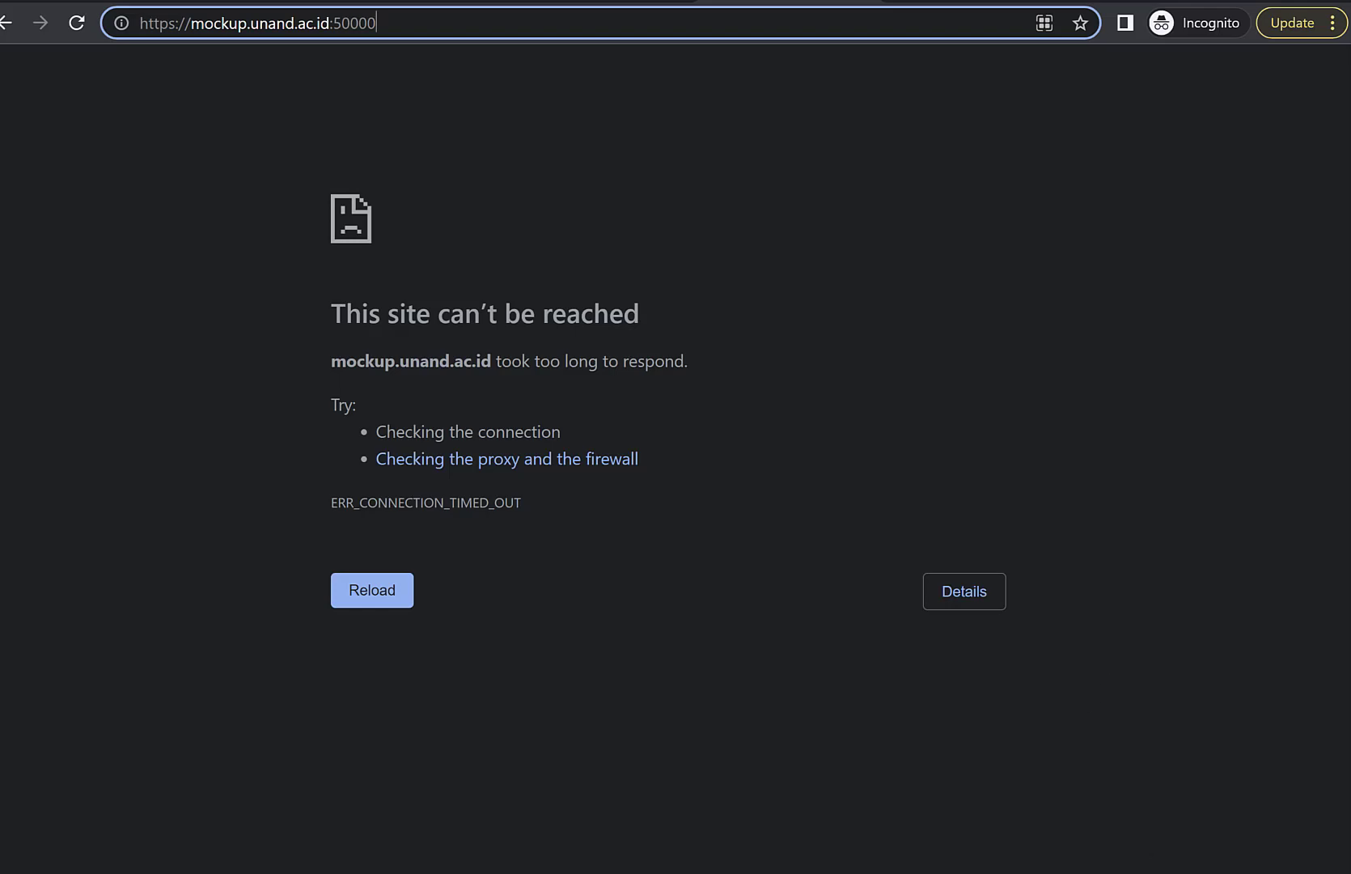
Find and open the Windows VPN settings, placing the window fully in view.
{"action": "left_click", "coordinate": [1197, 872]}
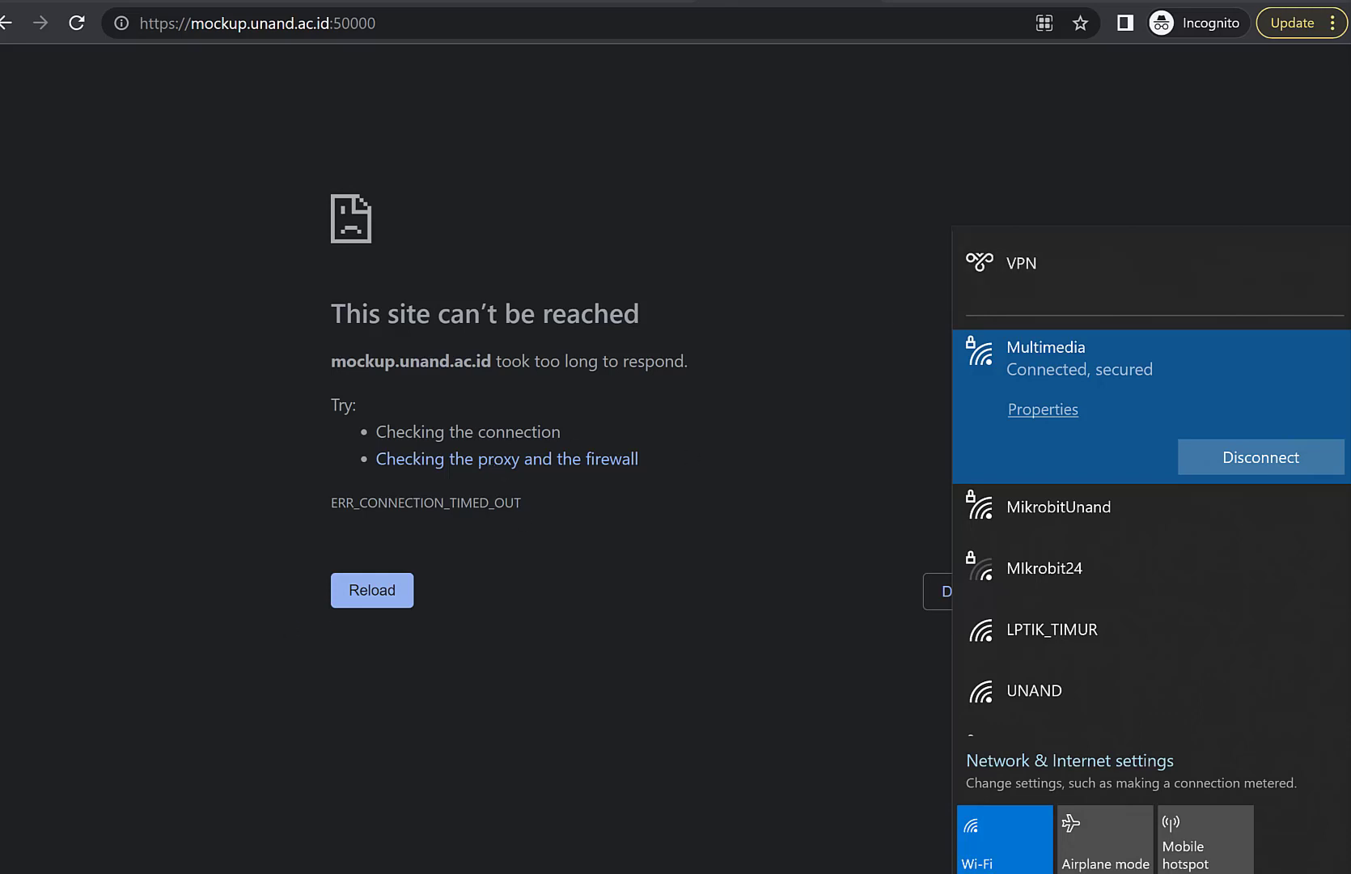
{"action": "left_click", "coordinate": [10, 872]}
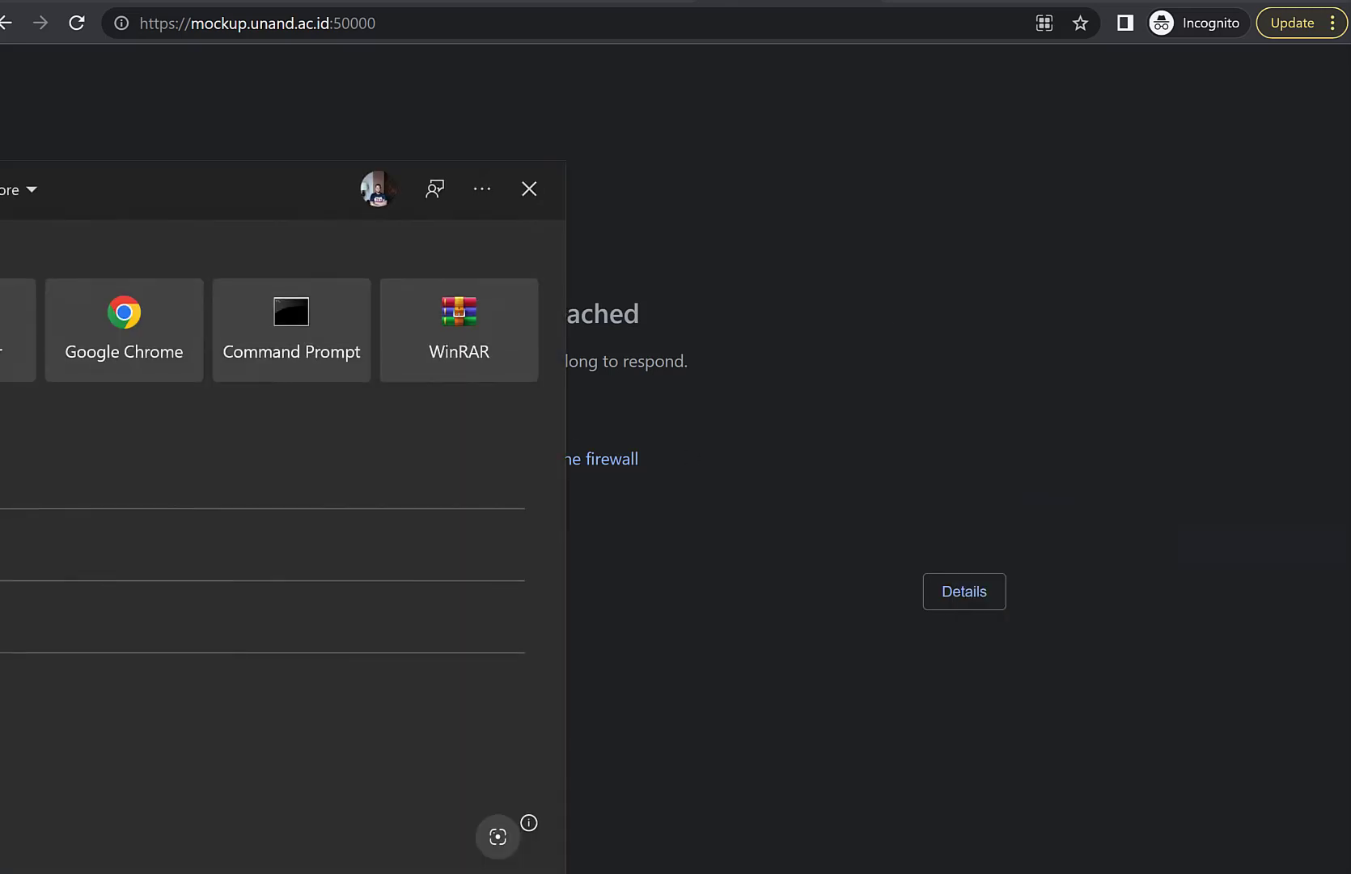
{"action": "type", "text": "vpn"}
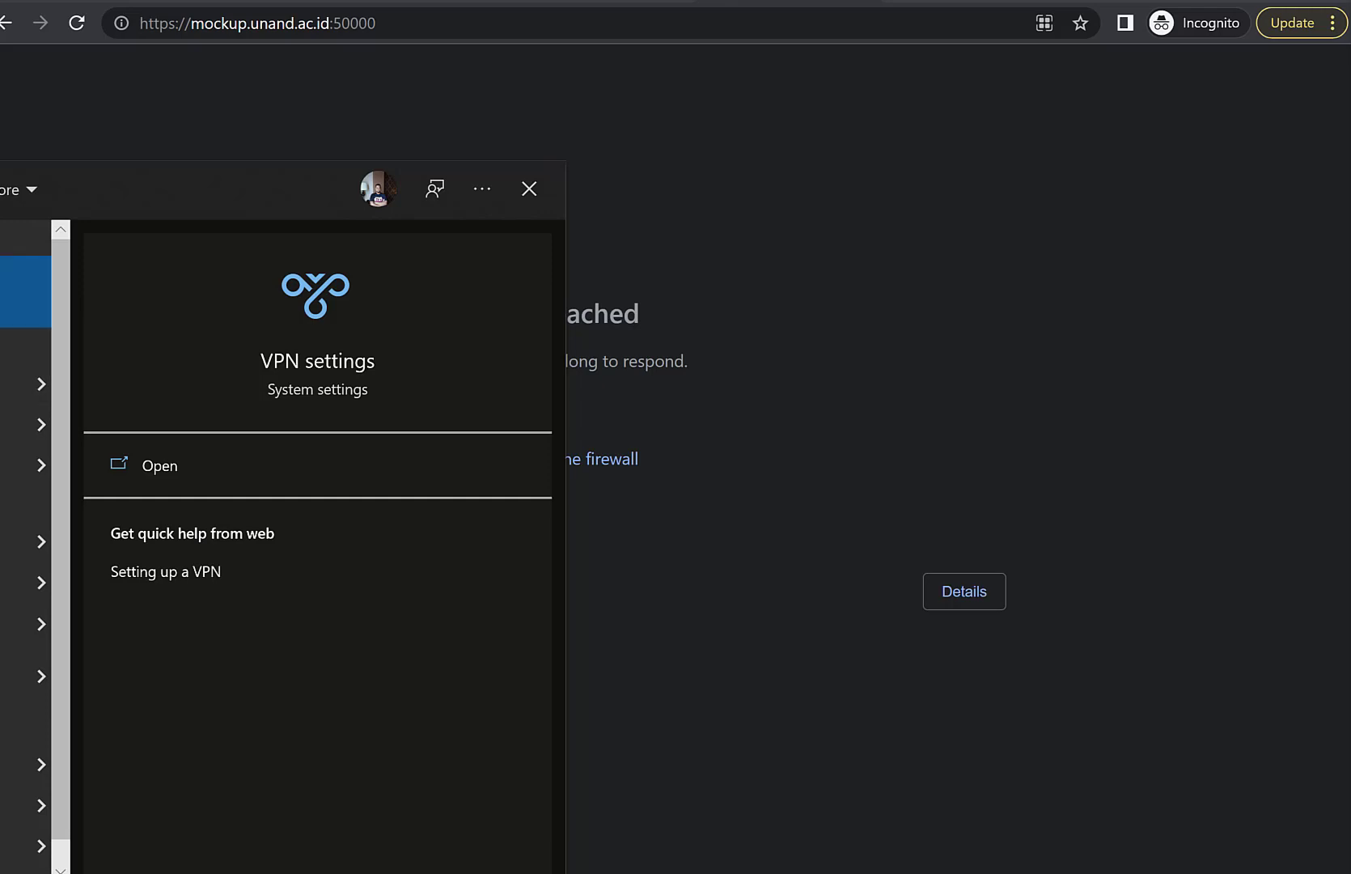
{"action": "left_click", "coordinate": [9, 292]}
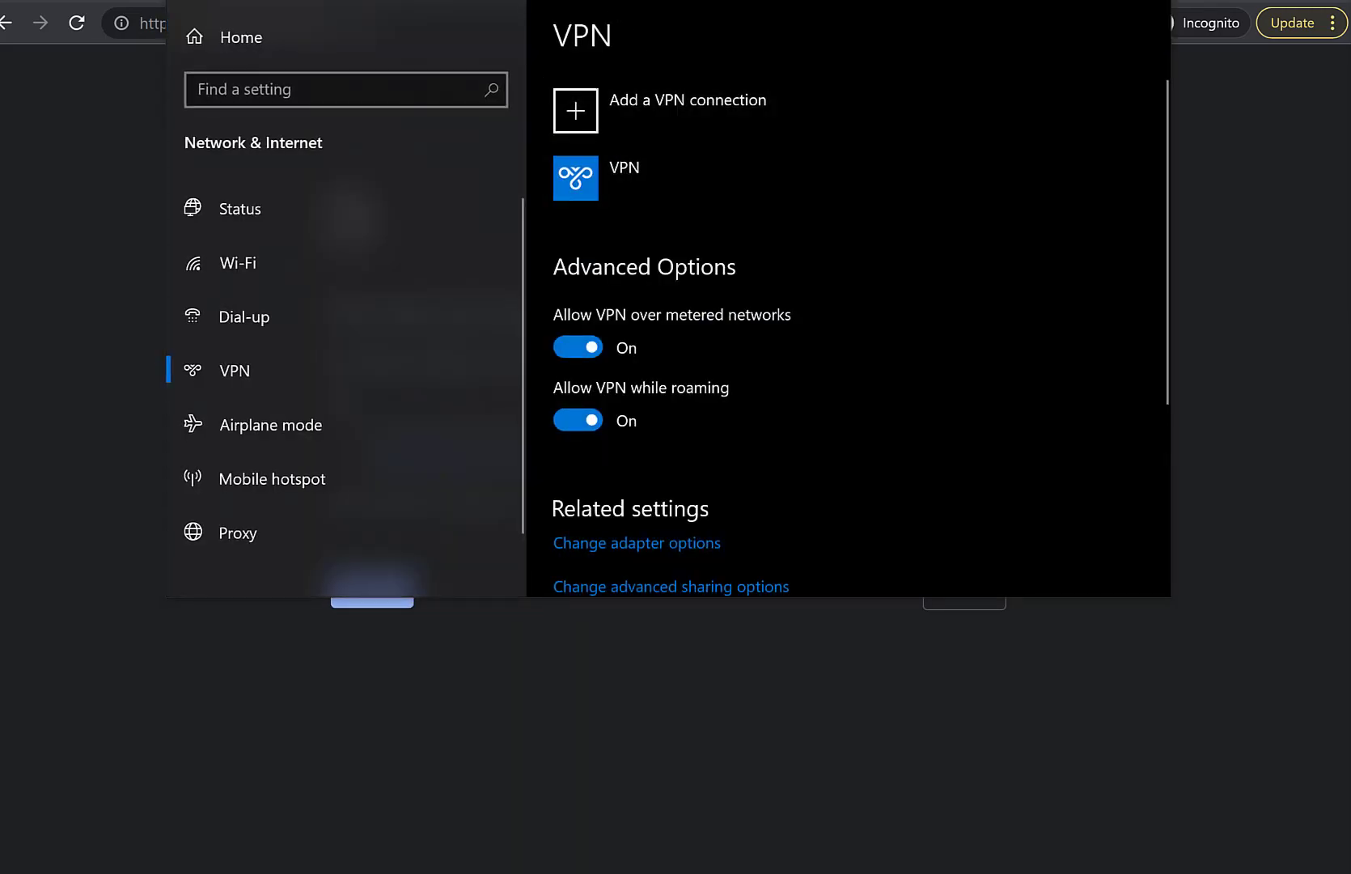
{"action": "left_click_drag", "start_coordinate": [612, 0], "coordinate": [637, 175]}
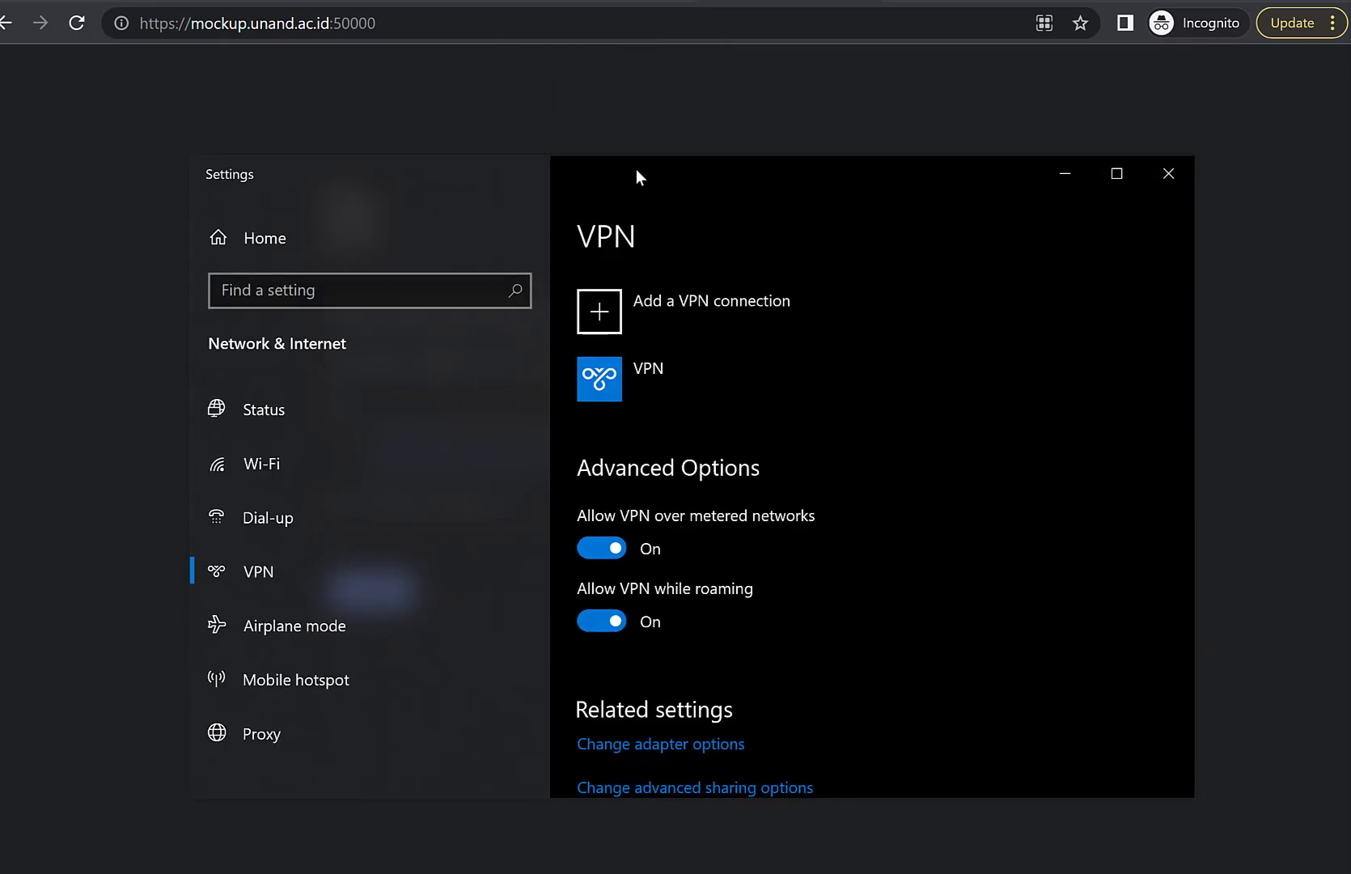
Fill in a new VPN connection with provider Windows (built-in), connection name VPN Unand and server address vpn.unand.ac.id.
{"action": "left_click", "coordinate": [608, 309]}
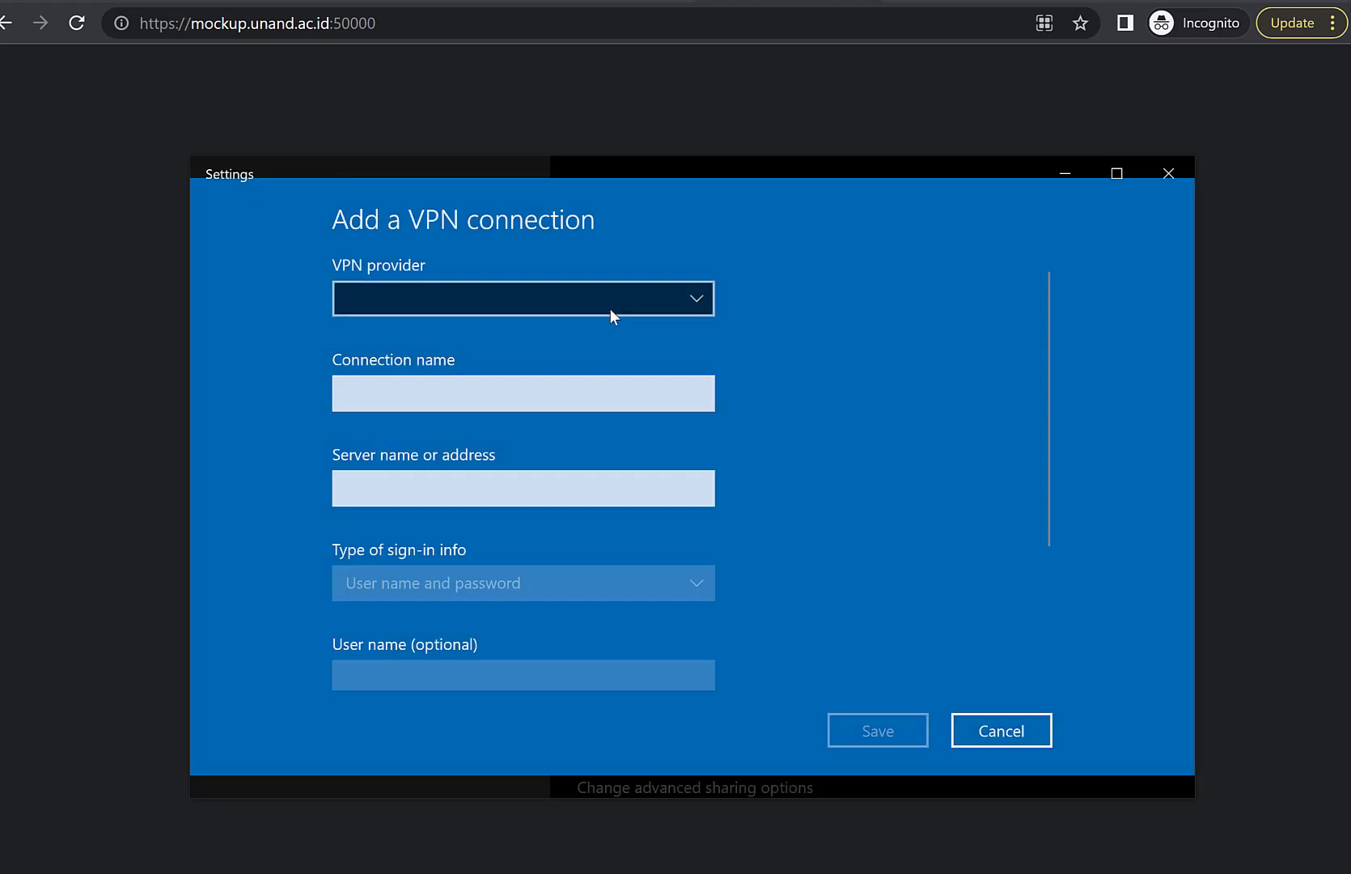
{"action": "left_click", "coordinate": [524, 305]}
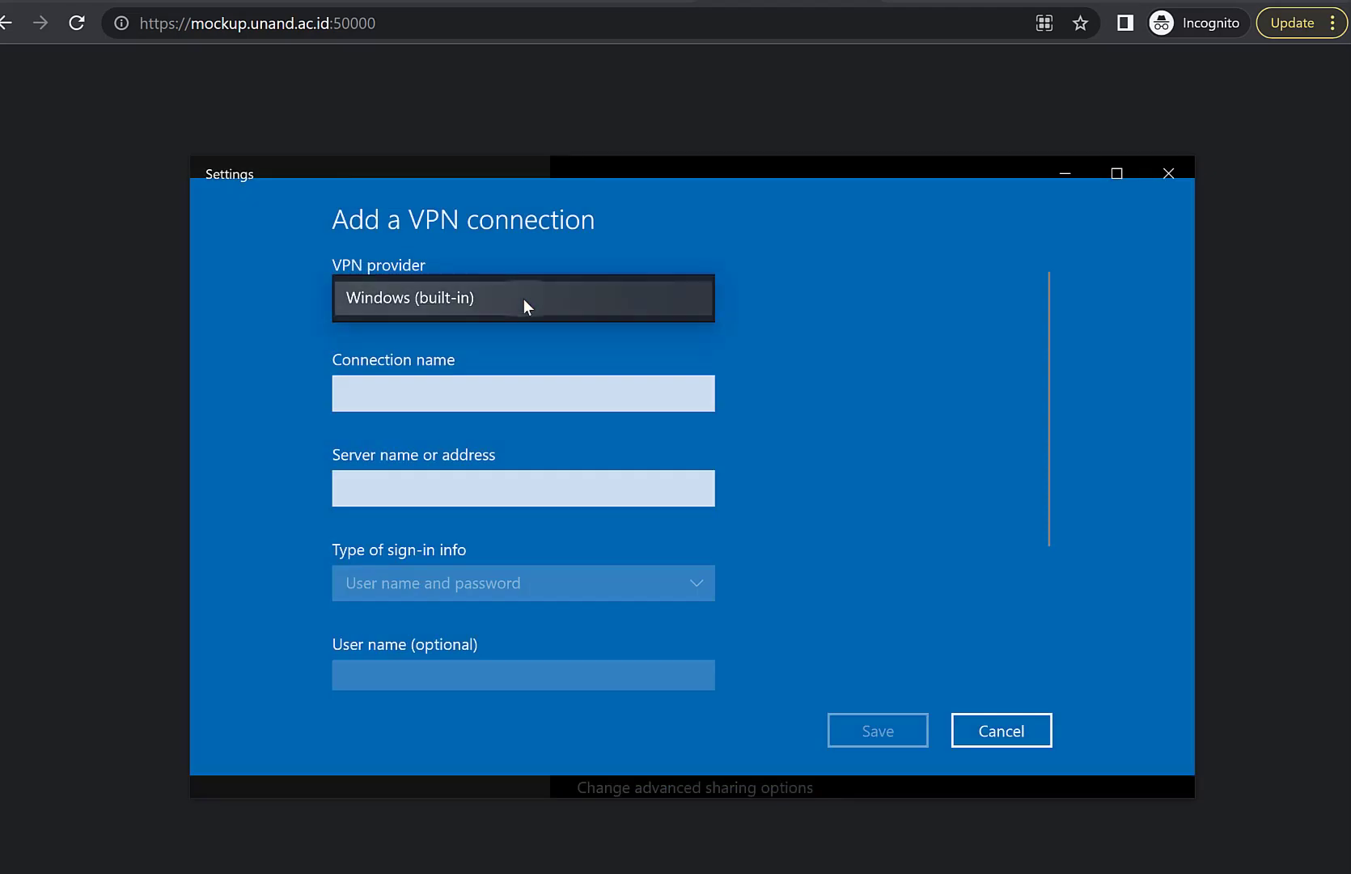
{"action": "left_click", "coordinate": [577, 304]}
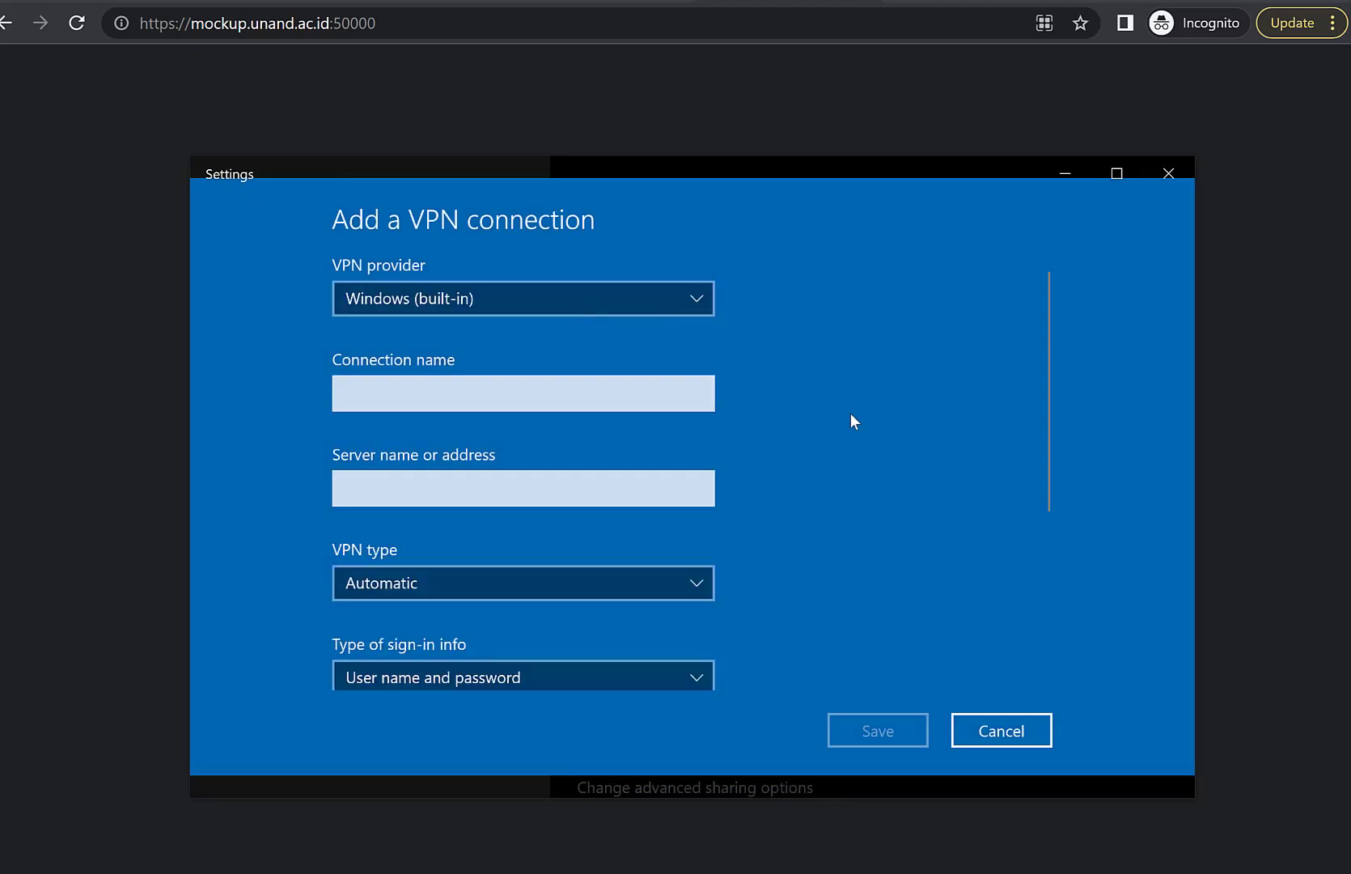
{"action": "left_click", "coordinate": [541, 404]}
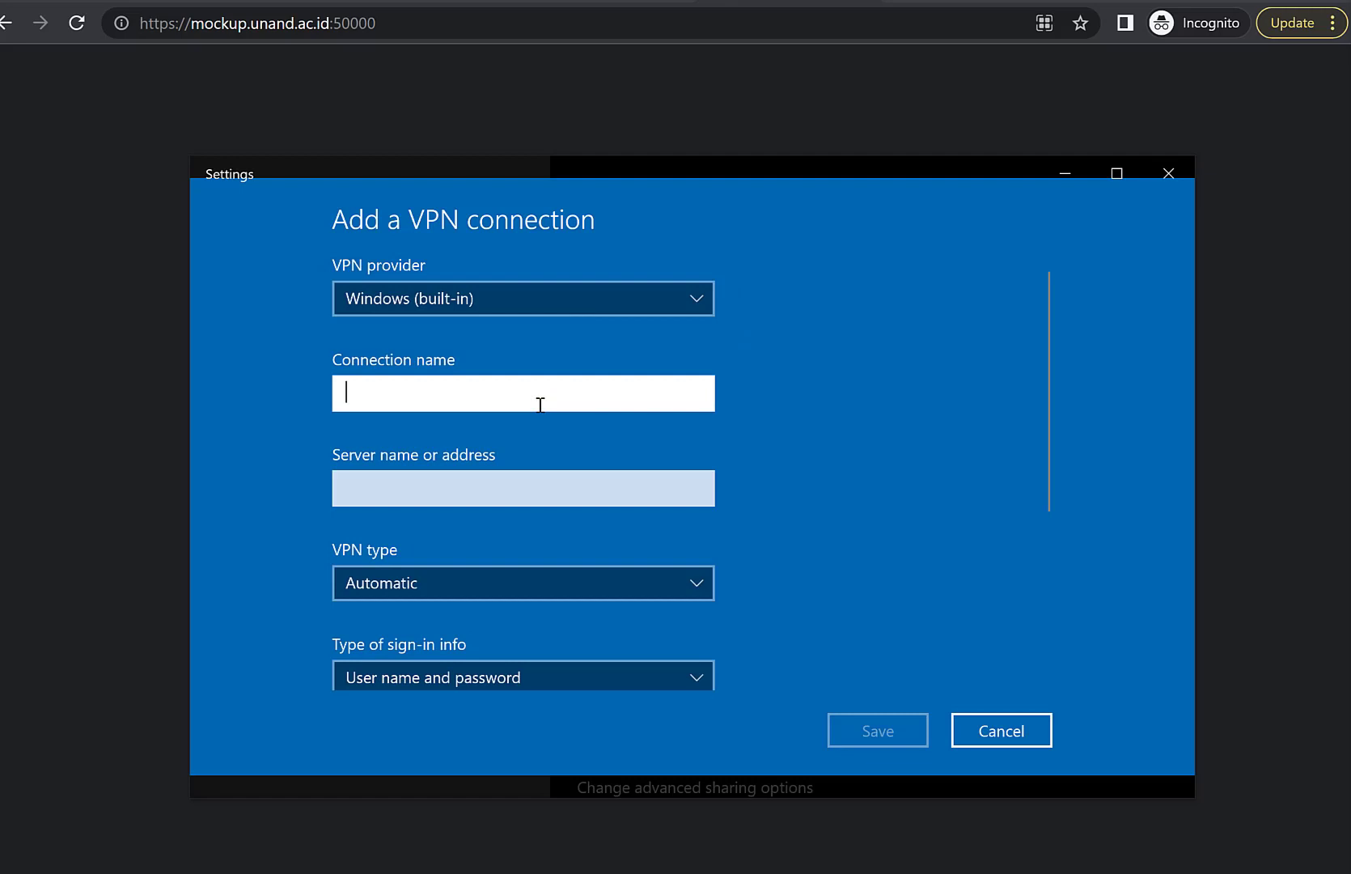
{"action": "type", "text": "V"}
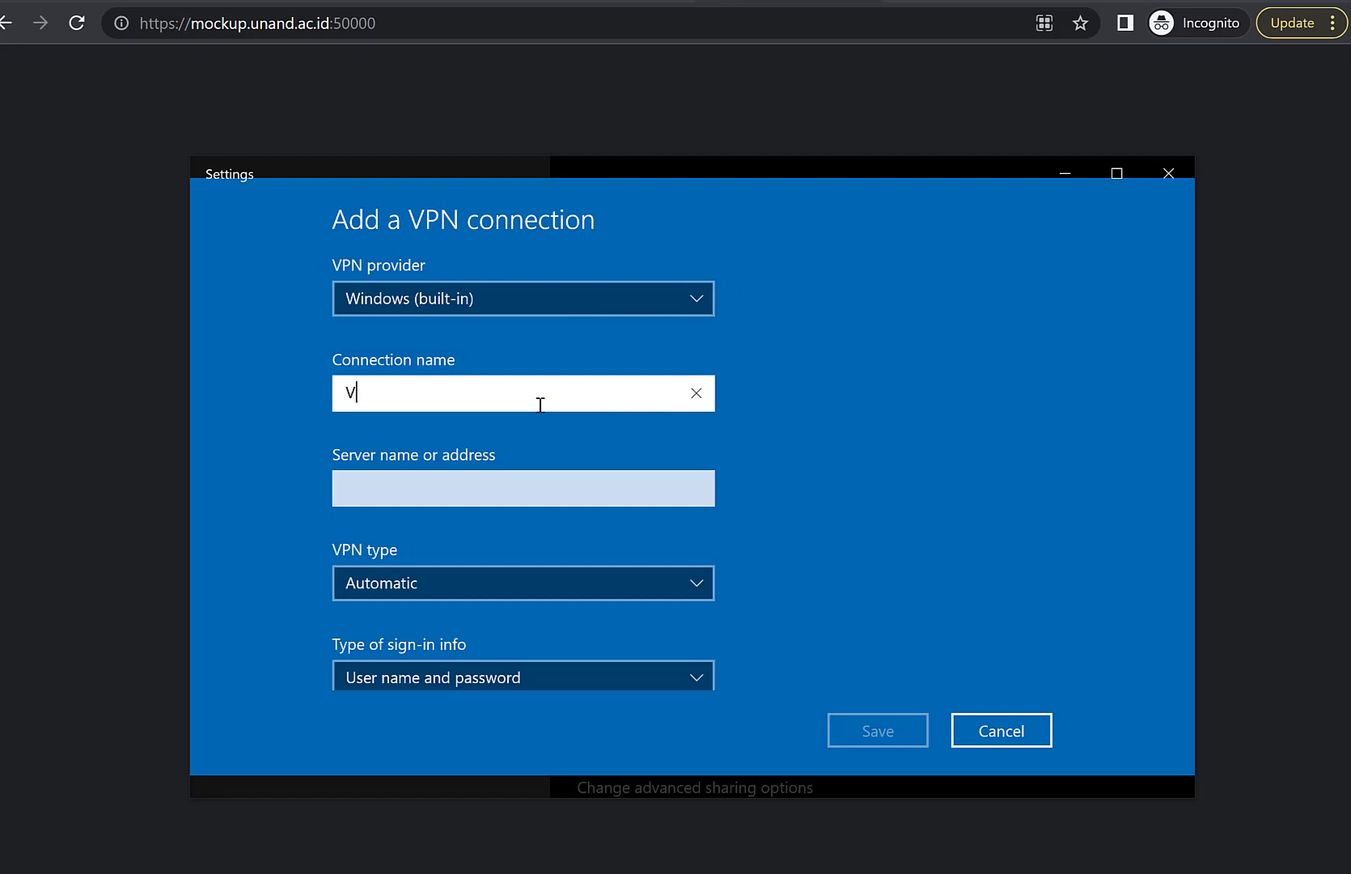
{"action": "type", "text": "PN Unand"}
{"action": "left_click", "coordinate": [511, 488]}
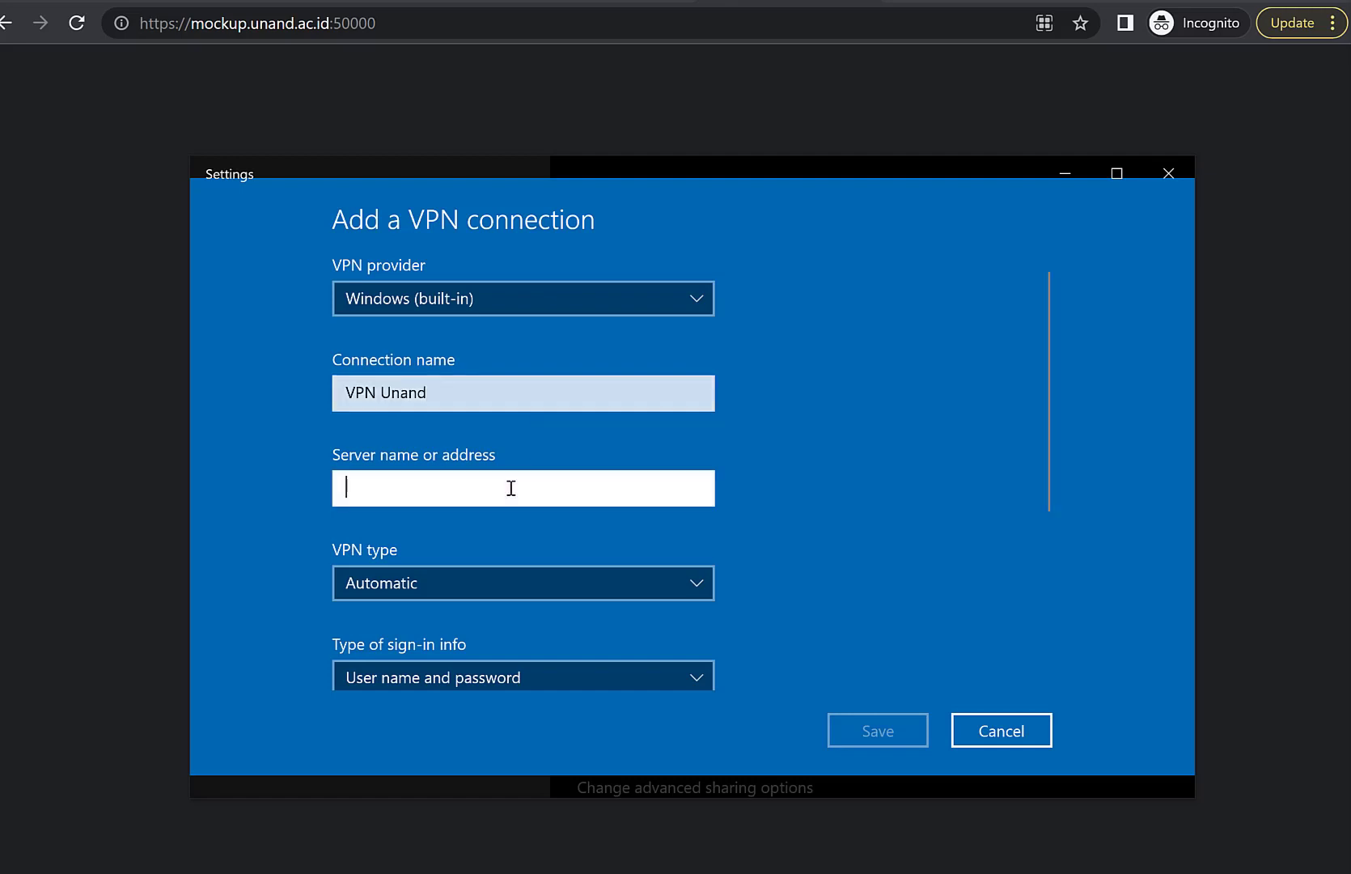
{"action": "type", "text": "vp"}
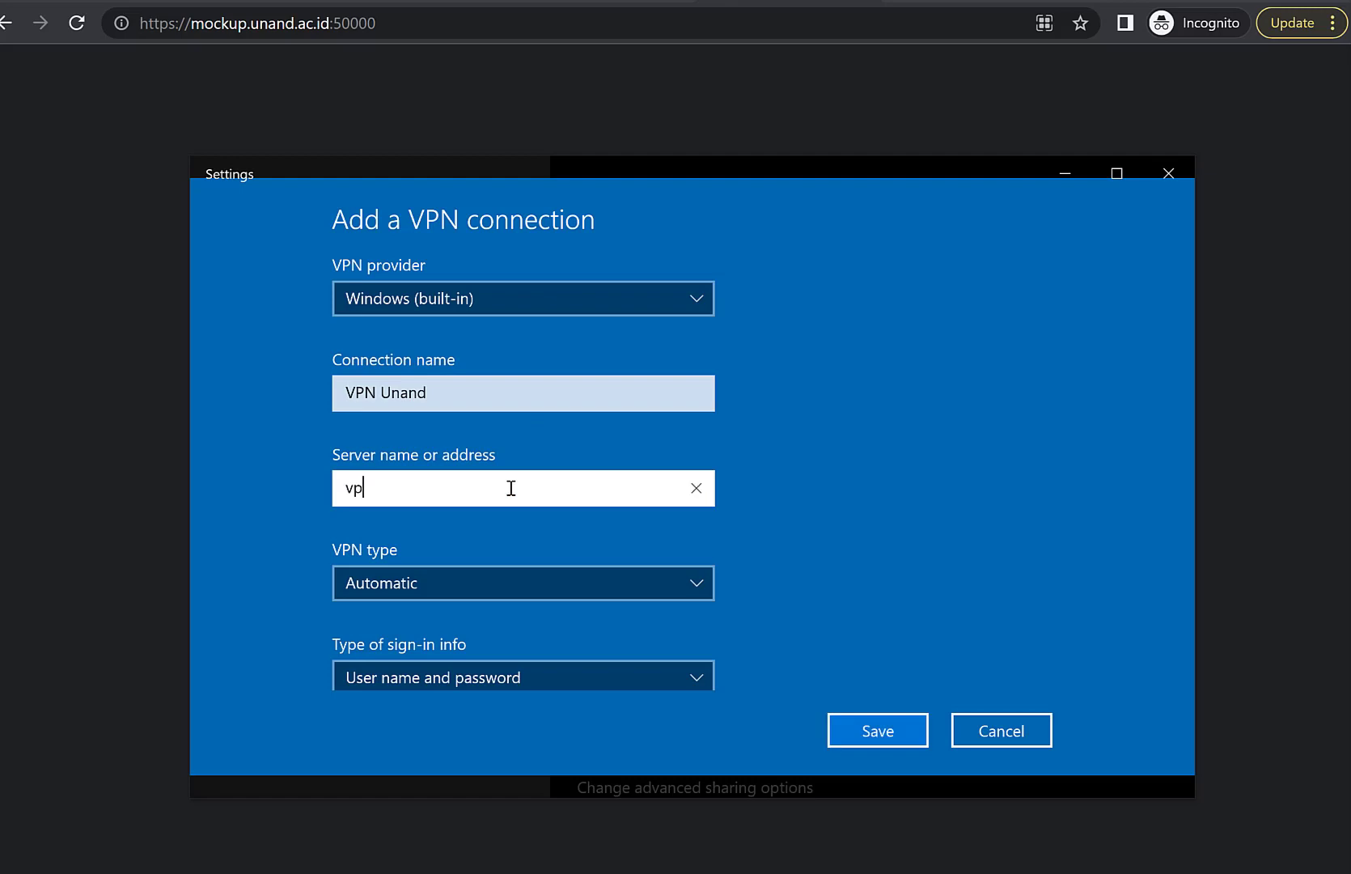
{"action": "type", "text": "n.unand.ac.id"}
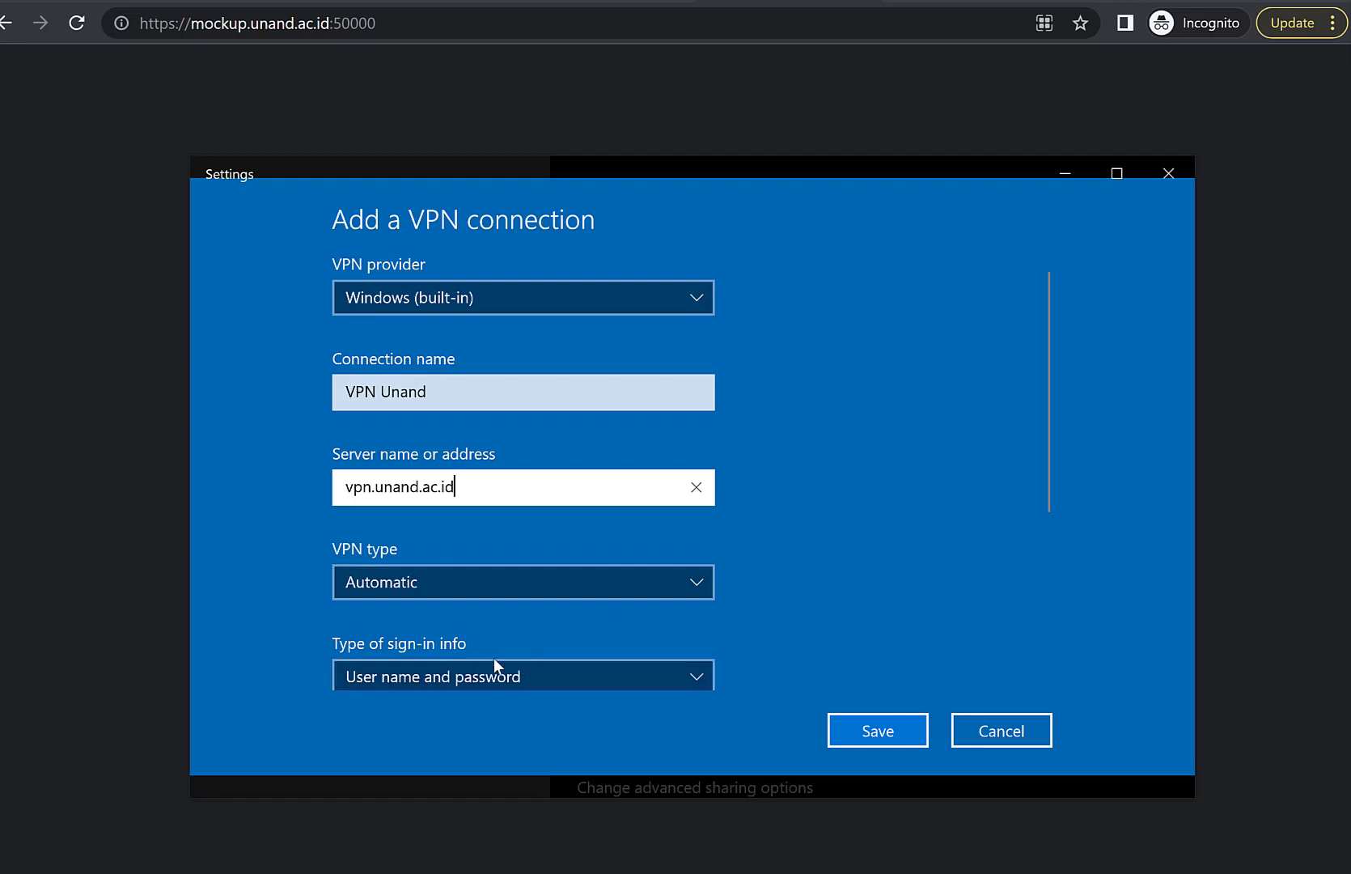
Review the optional user name and password fields, discard the new VPN connection without saving, and close Settings.
{"action": "scroll", "coordinate": [856, 550], "scroll_direction": "down", "scroll_amount": 5}
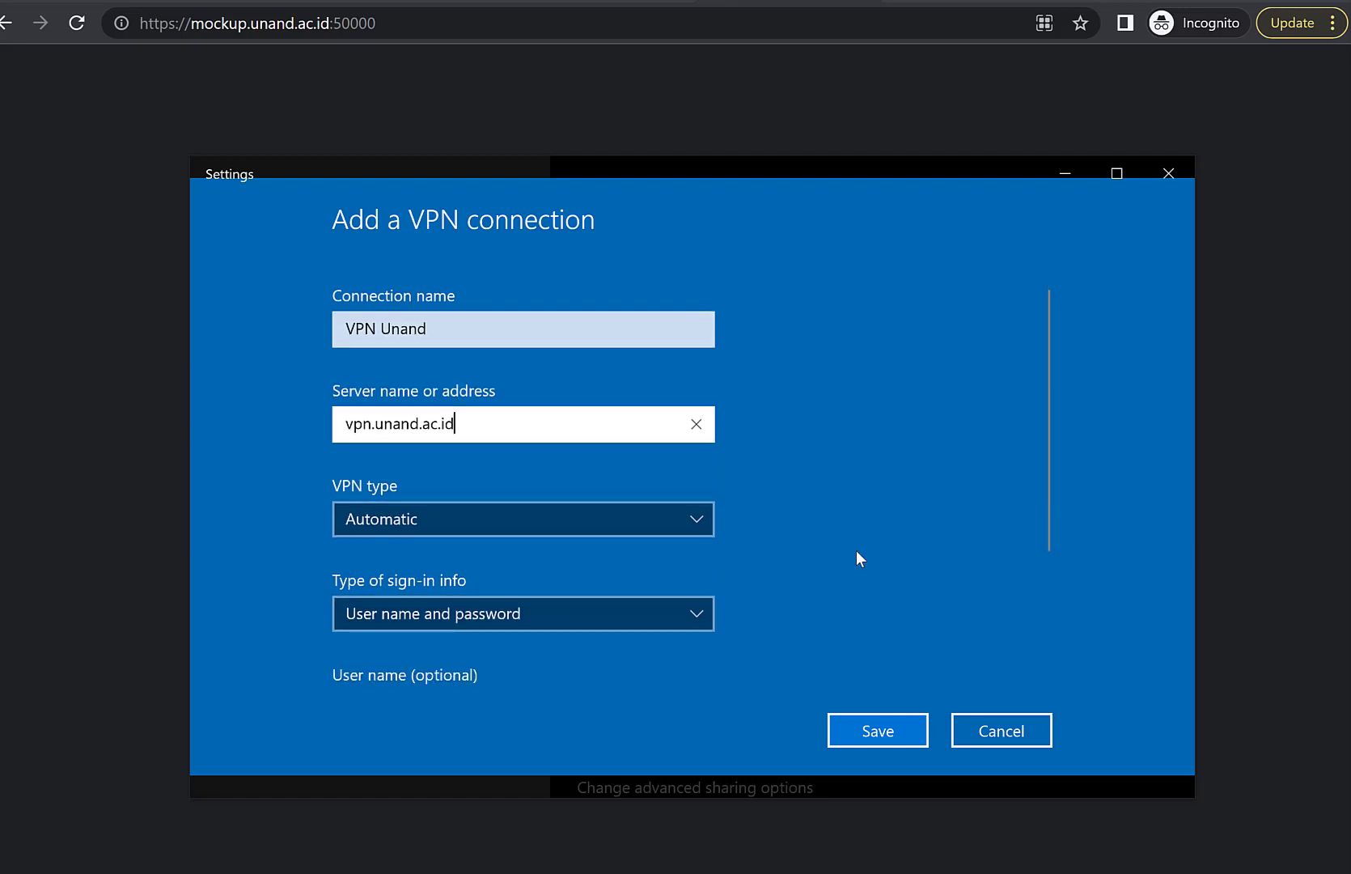
{"action": "scroll", "coordinate": [856, 558], "scroll_direction": "down", "scroll_amount": 2}
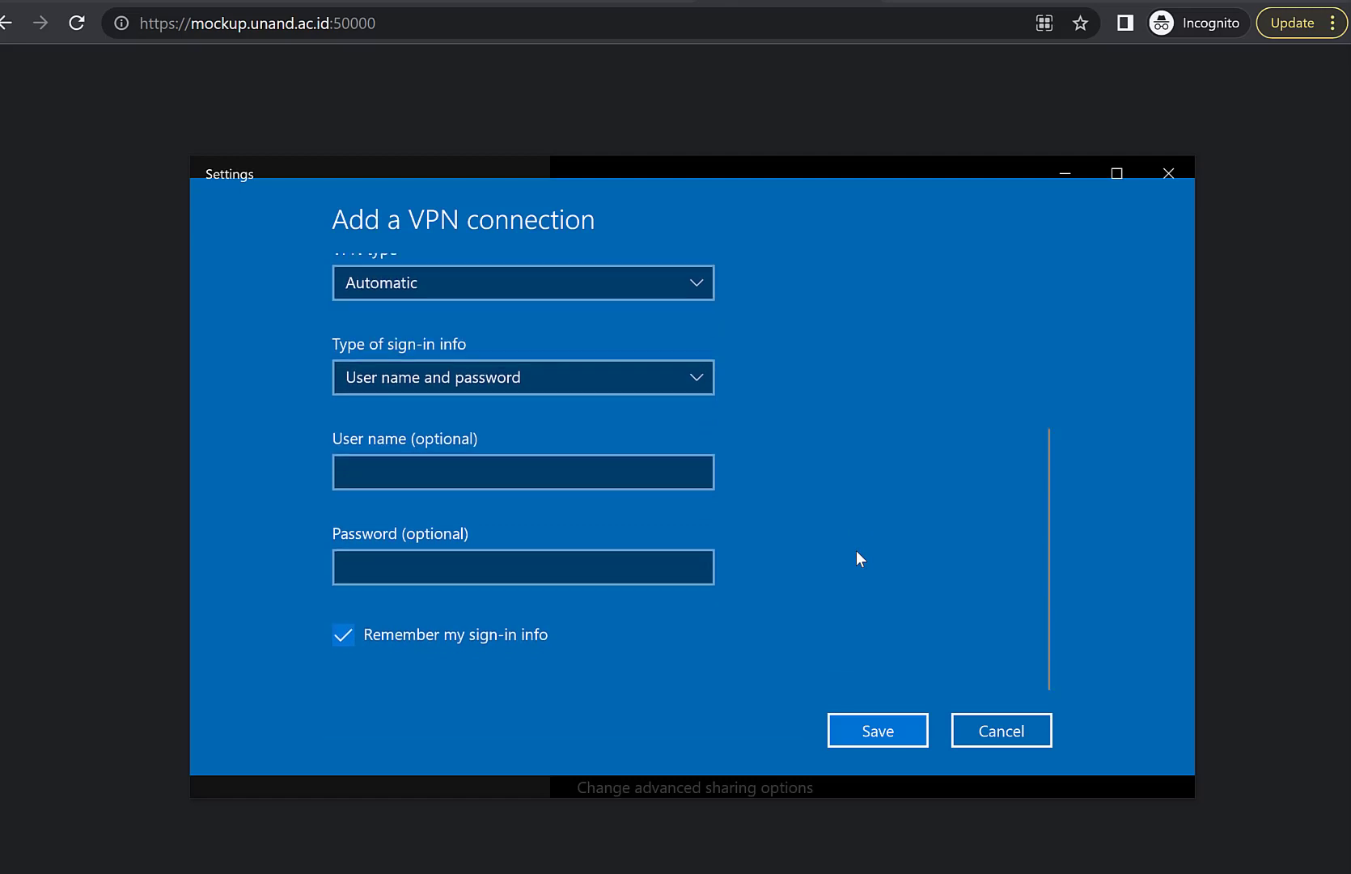
{"action": "left_click", "coordinate": [527, 465]}
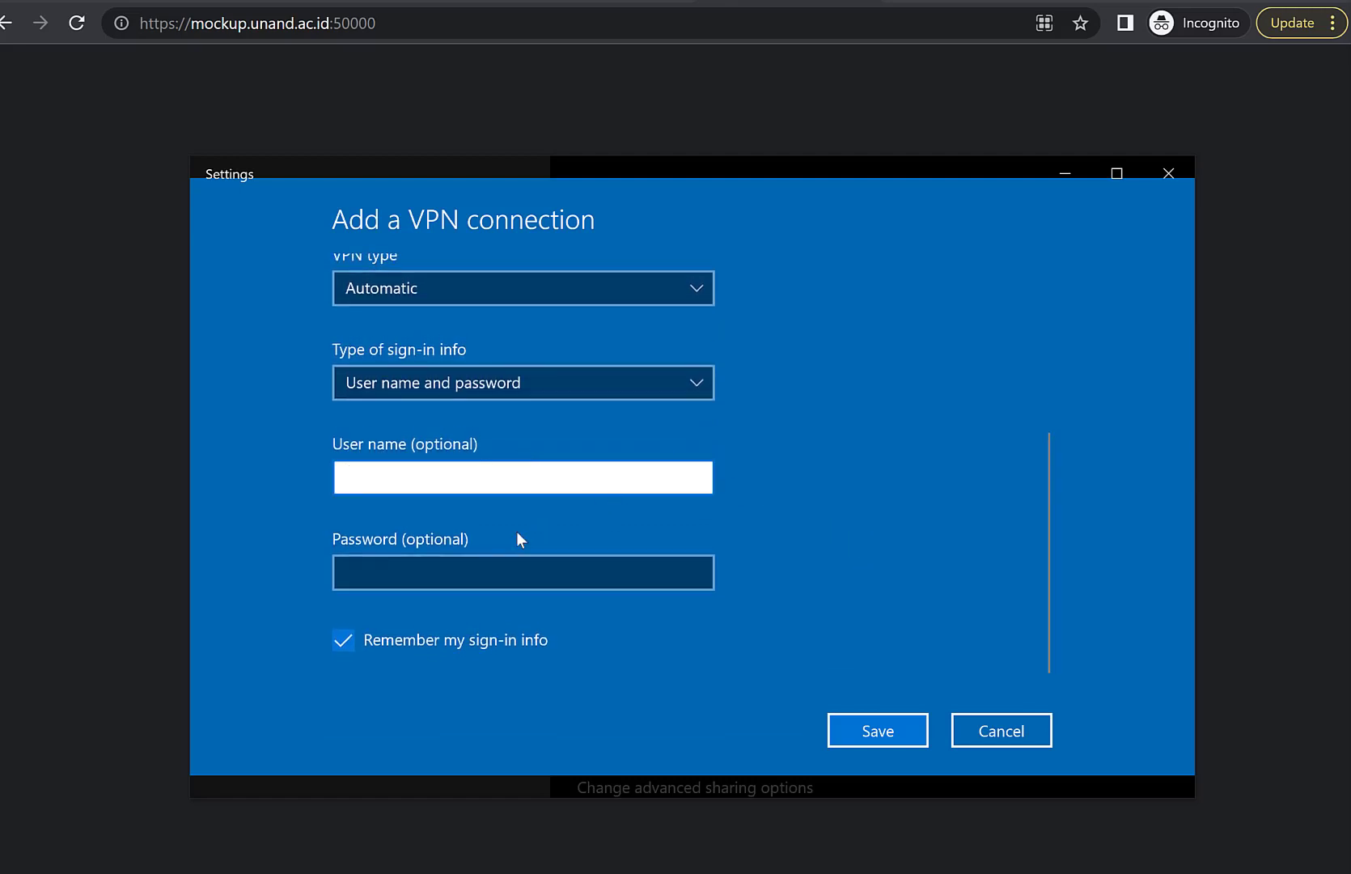
{"action": "left_click", "coordinate": [426, 565]}
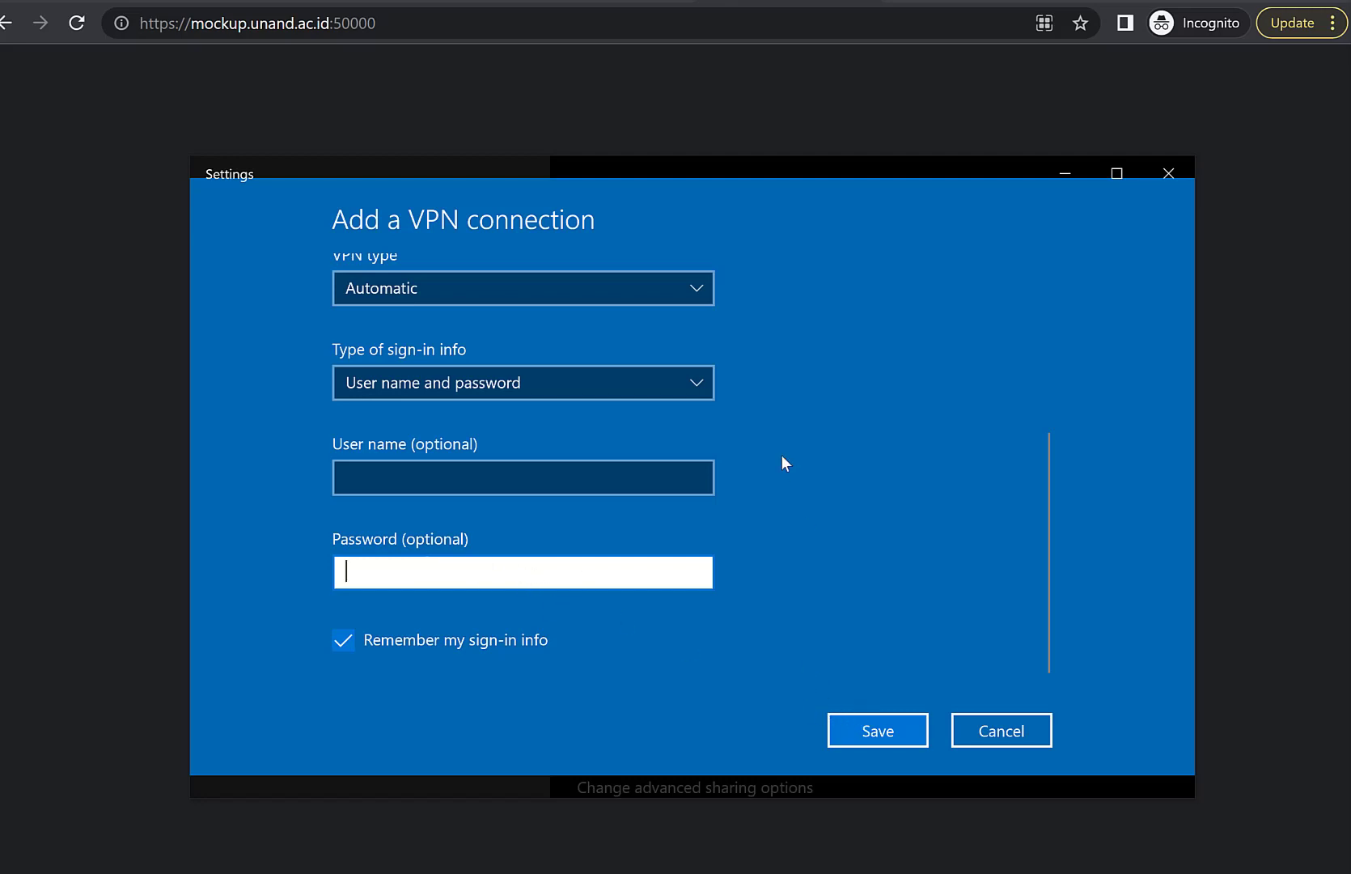
{"action": "scroll", "coordinate": [780, 455], "scroll_direction": "up", "scroll_amount": 5}
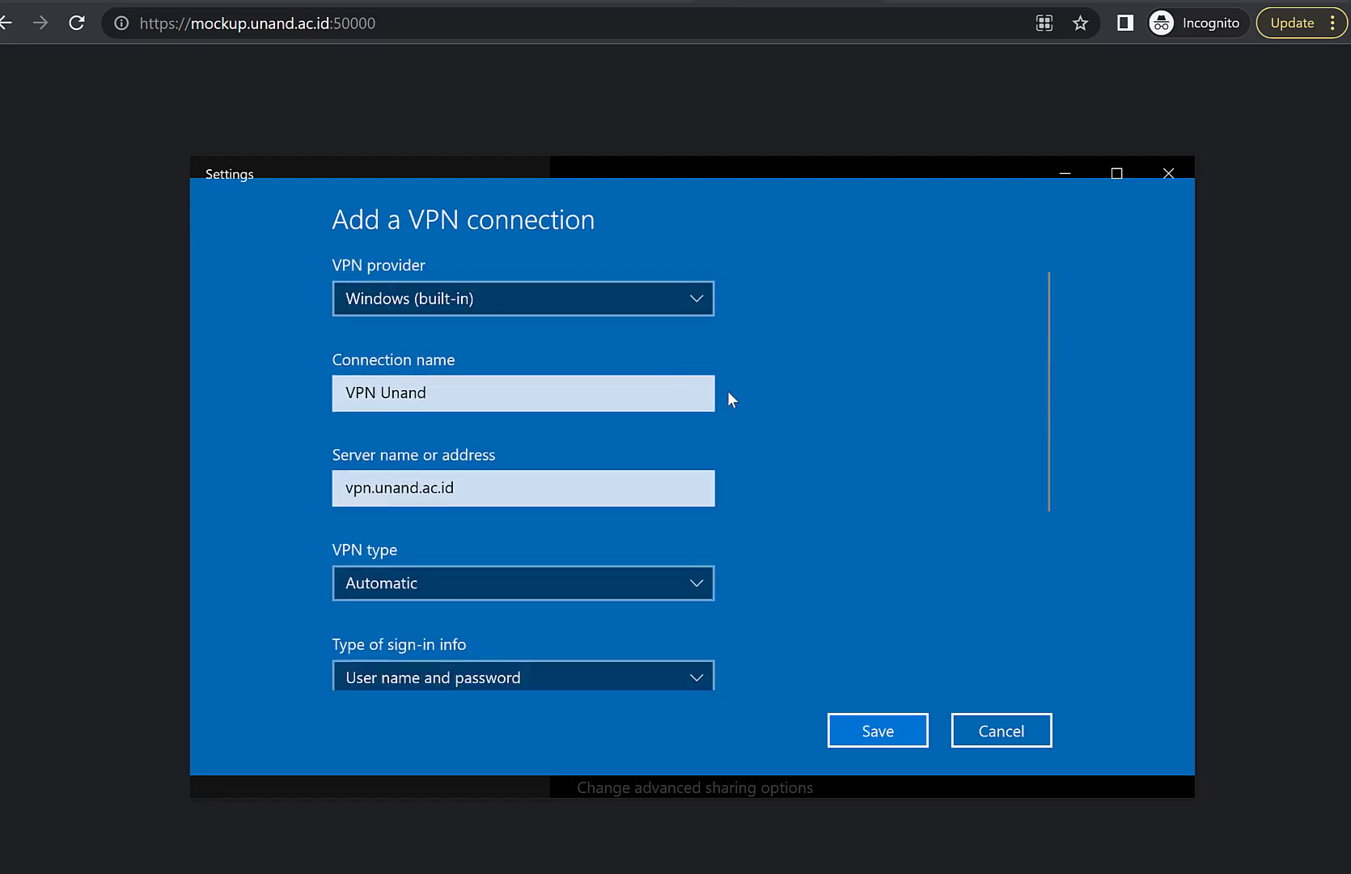
{"action": "scroll", "coordinate": [934, 522], "scroll_direction": "down", "scroll_amount": 4}
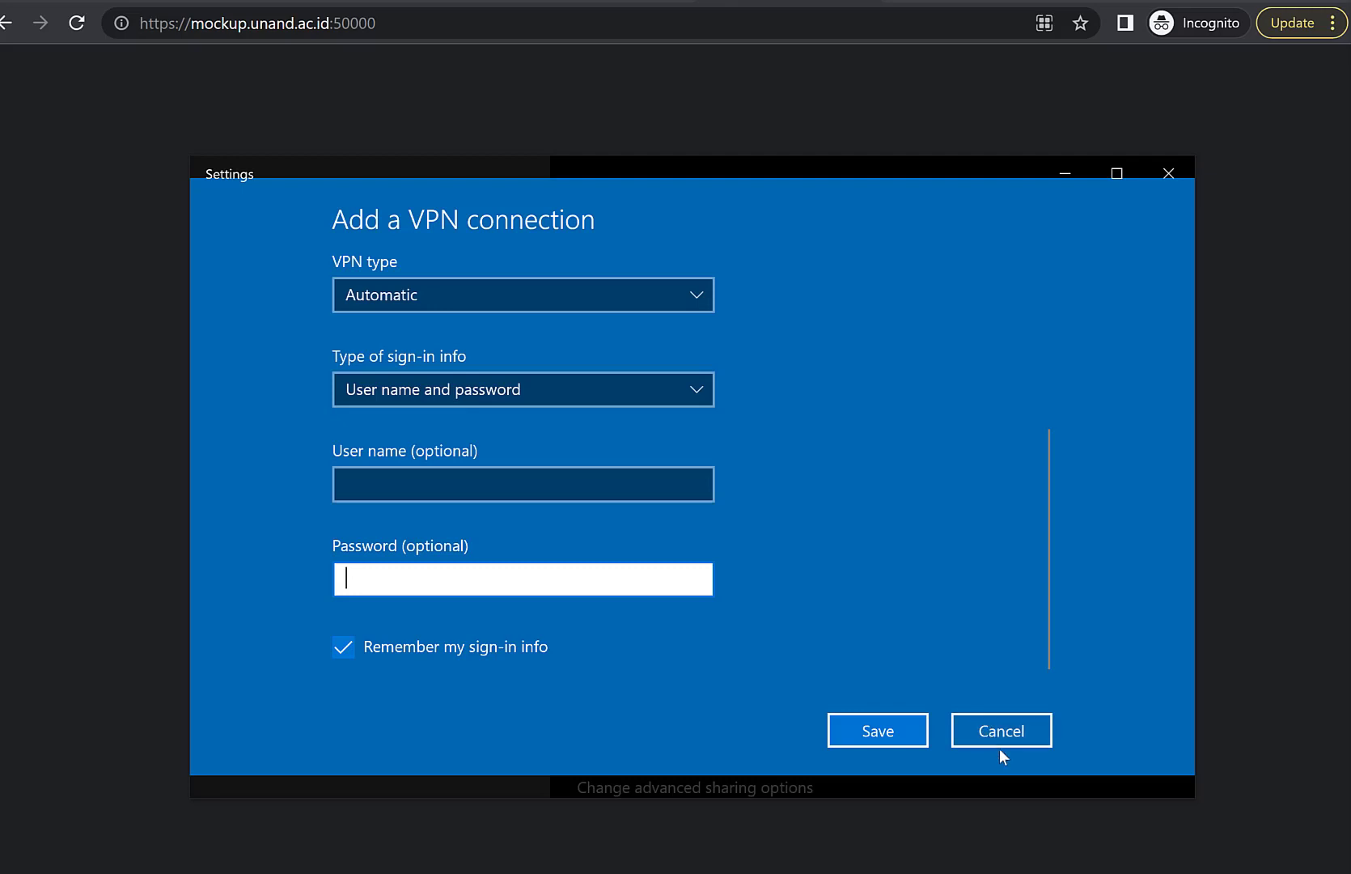
{"action": "left_click", "coordinate": [995, 738]}
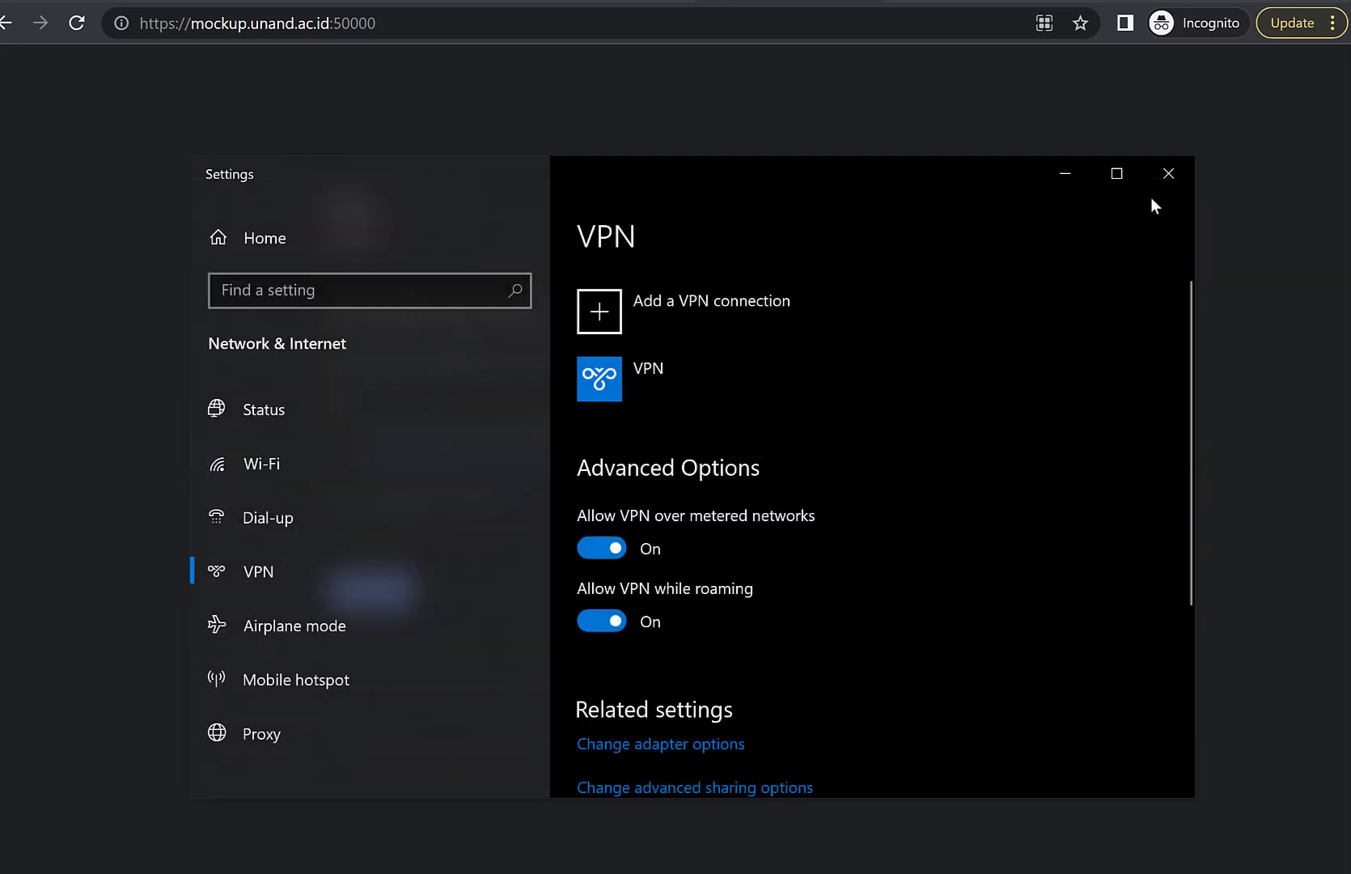
{"action": "left_click", "coordinate": [1167, 176]}
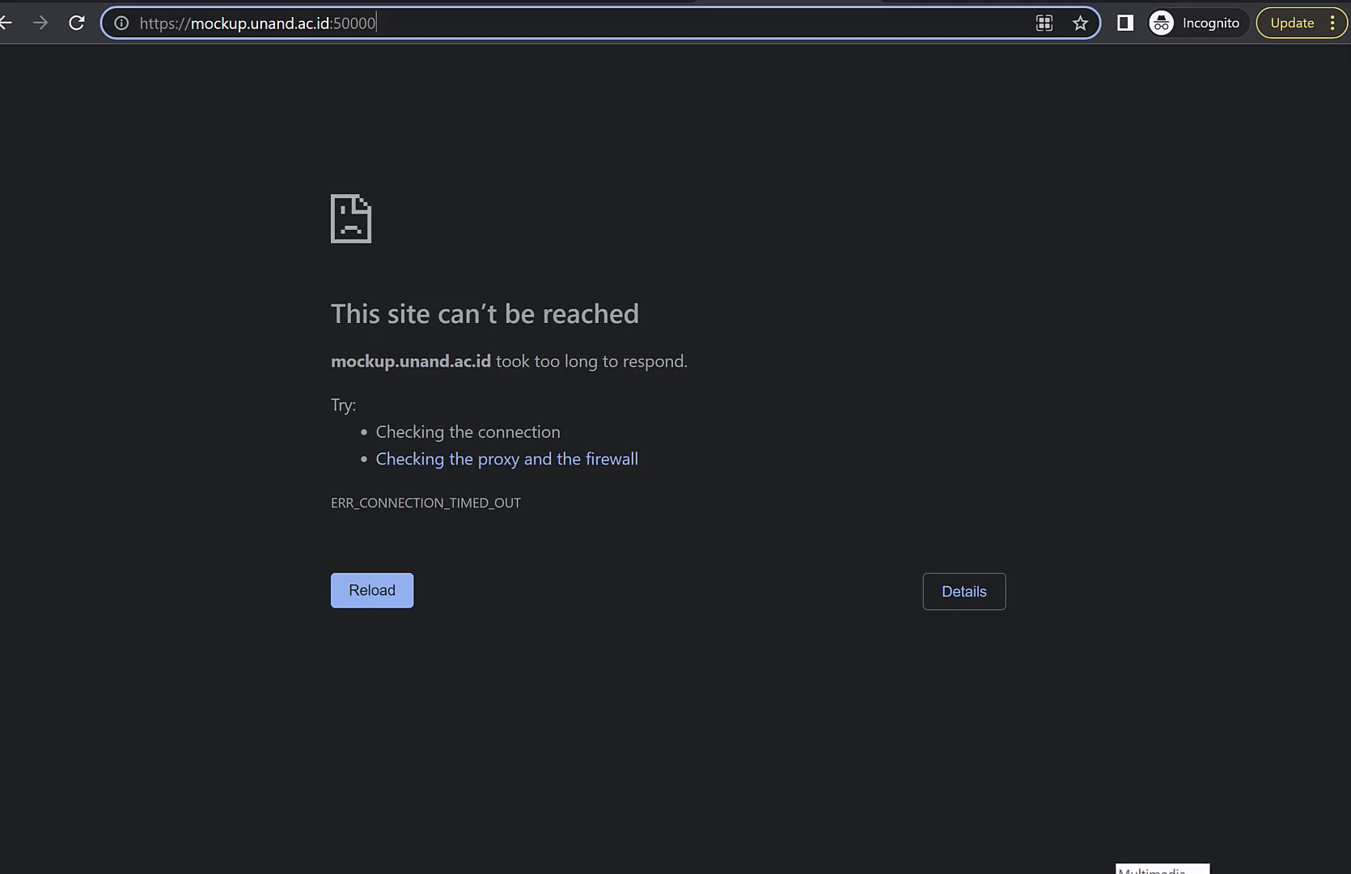
Connect to the existing VPN connection from the list of available networks.
{"action": "left_click", "coordinate": [1162, 872]}
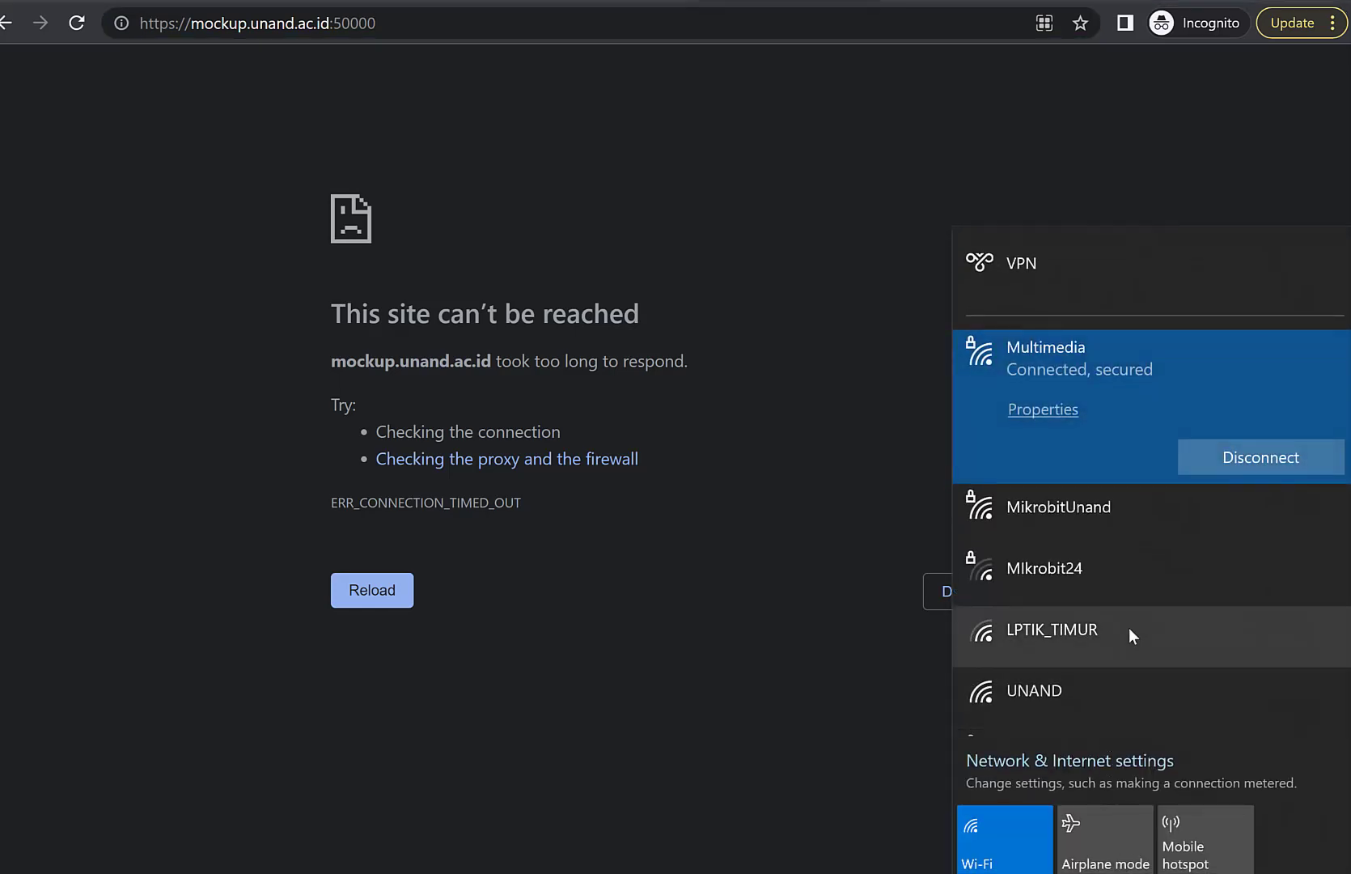
{"action": "left_click", "coordinate": [1014, 270]}
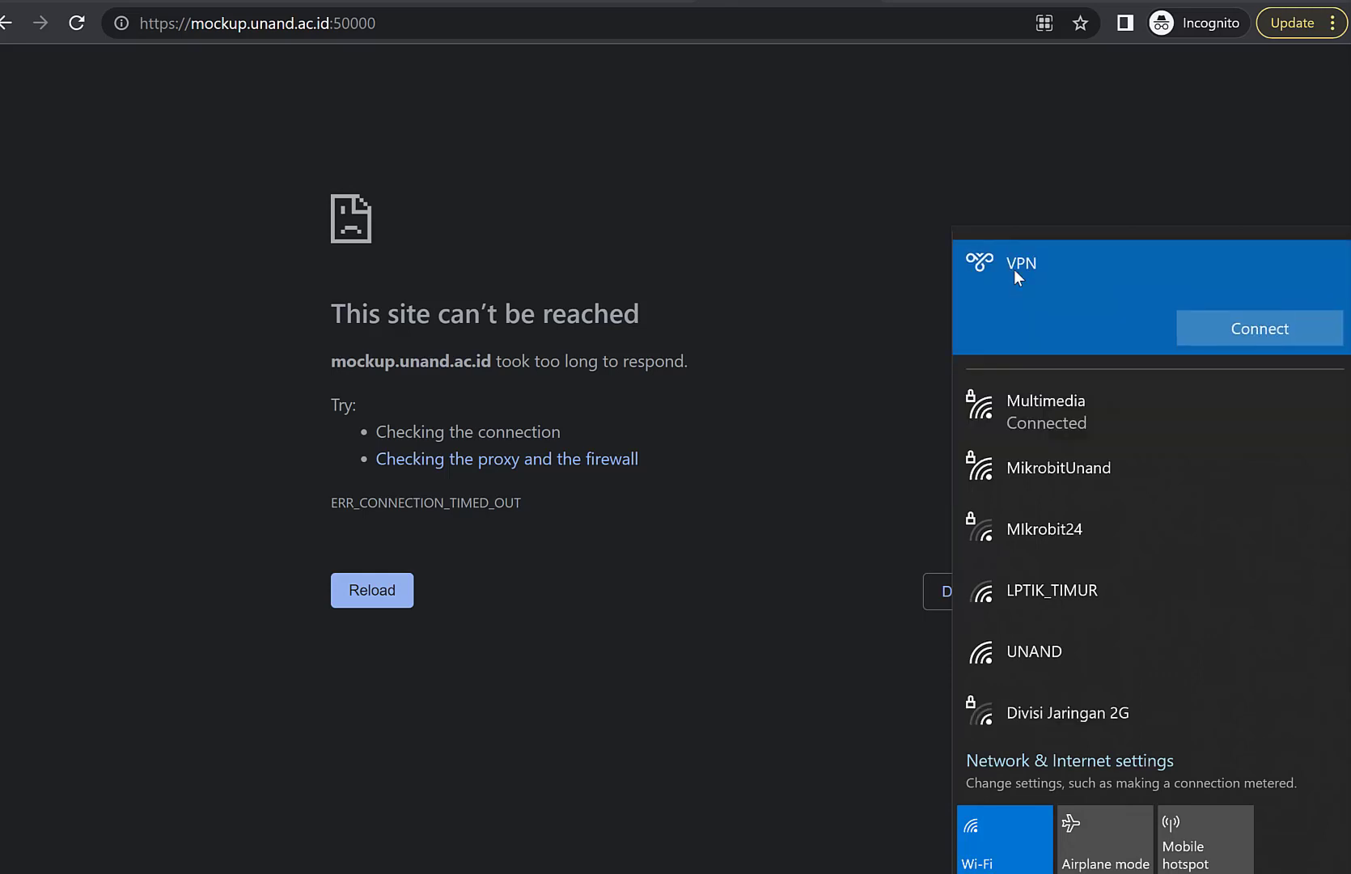
{"action": "left_click", "coordinate": [1229, 334]}
{"action": "left_click", "coordinate": [779, 216]}
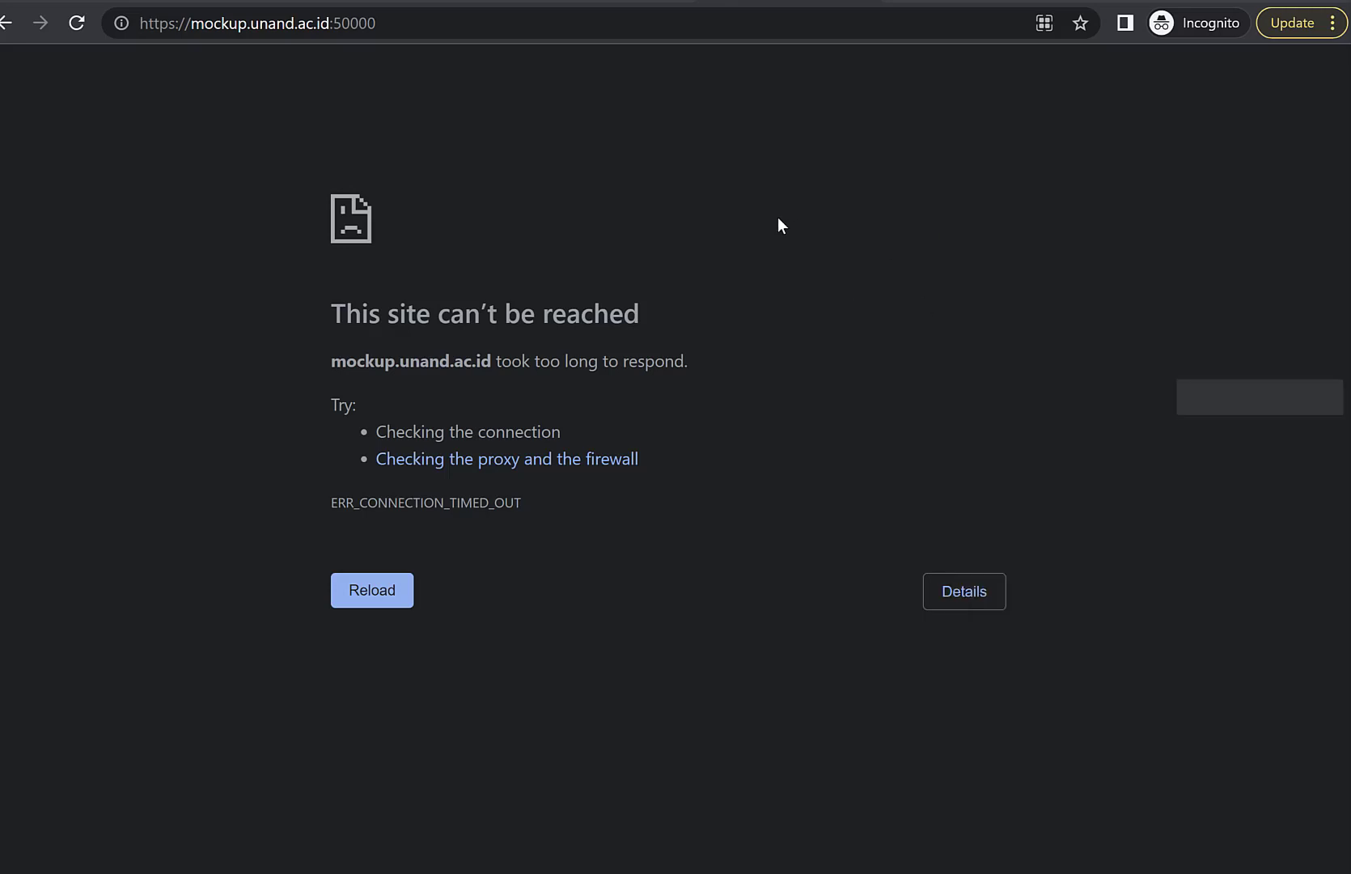
Load mockup.unand.ac.id:50000 again over the VPN and proceed past the certificate warning to the unsafe site.
{"action": "left_click", "coordinate": [417, 29]}
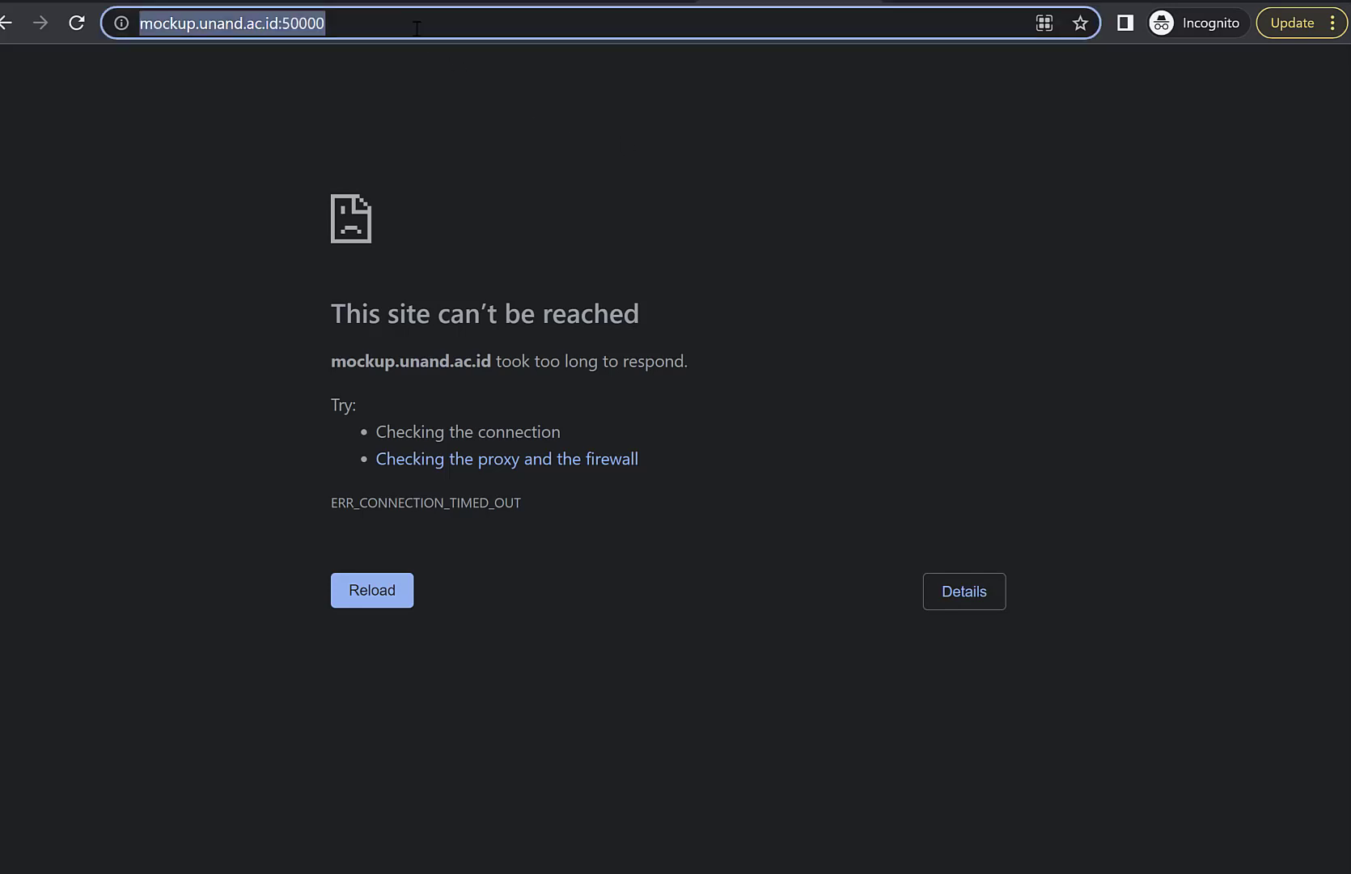
{"action": "key", "text": "Return"}
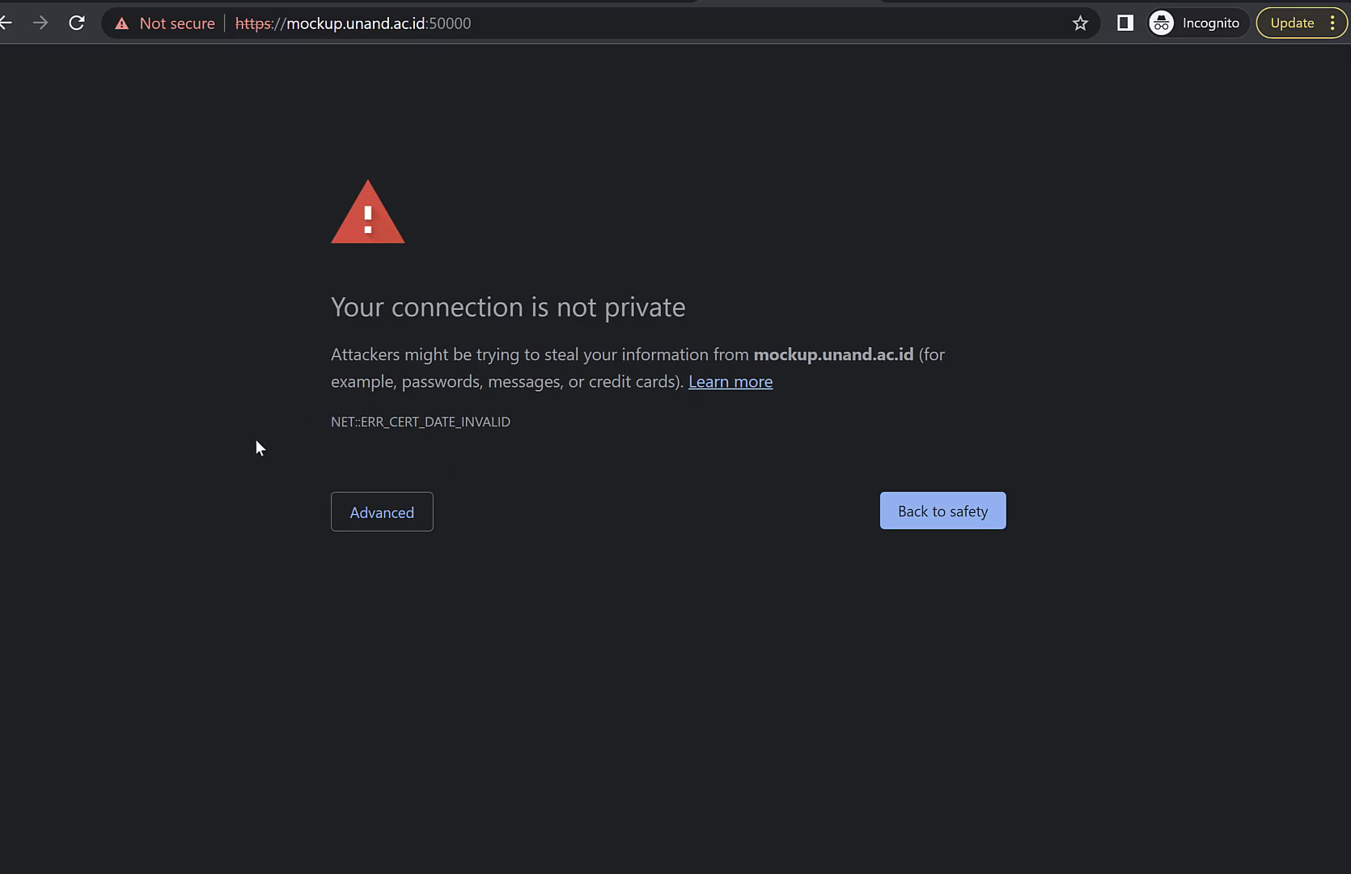
{"action": "left_click", "coordinate": [384, 508]}
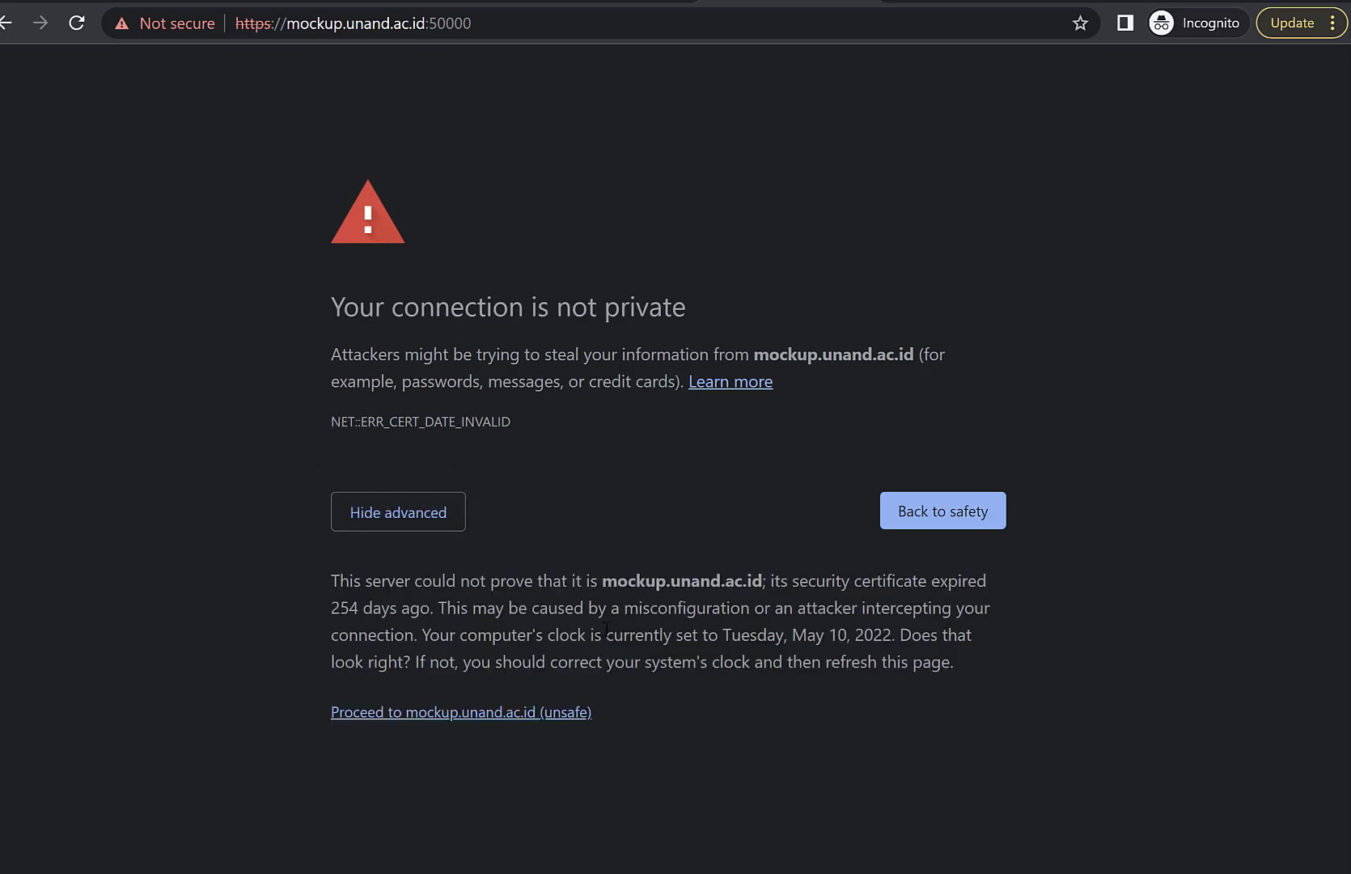
{"action": "left_click", "coordinate": [455, 716]}
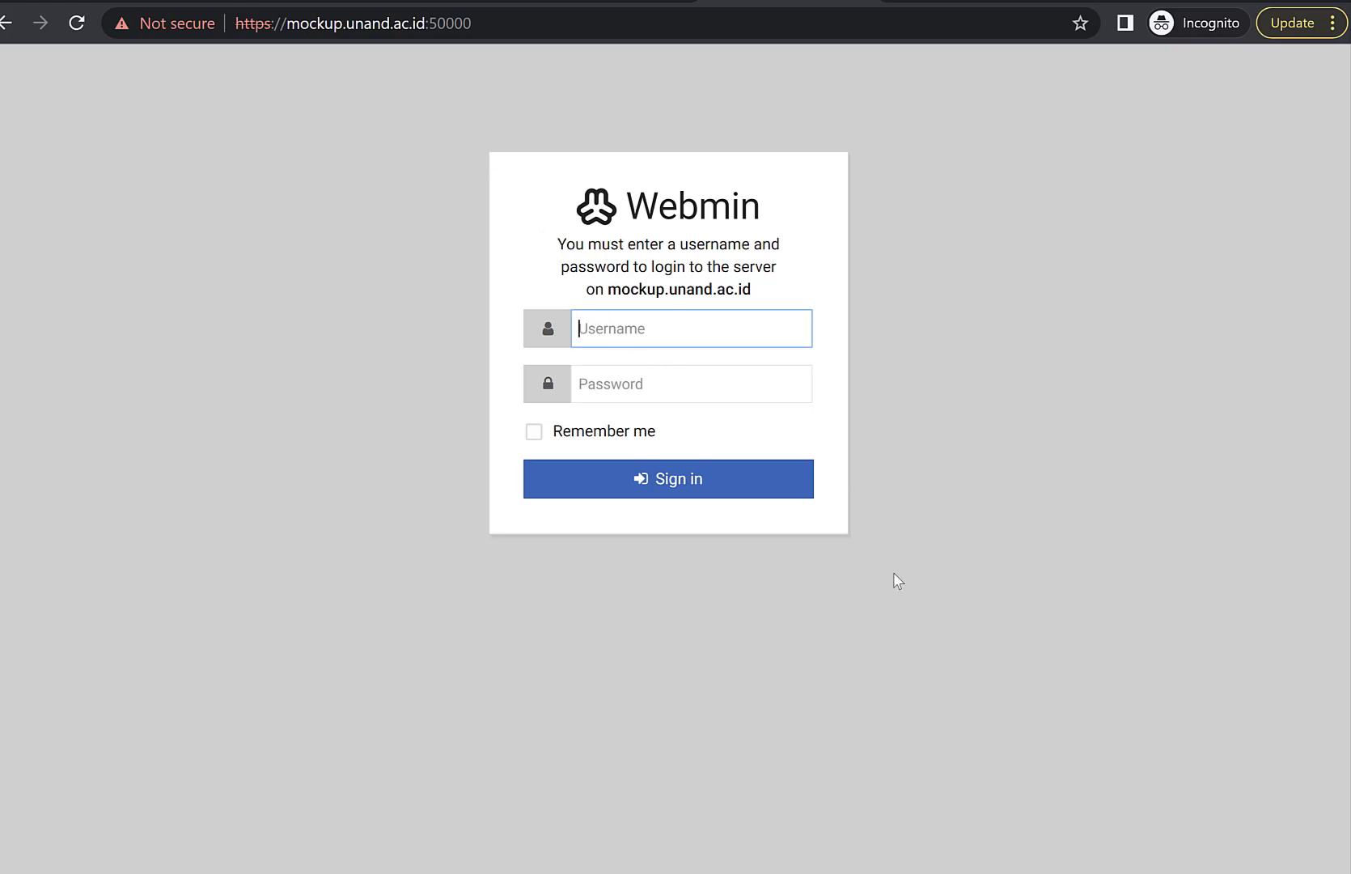
Check the available network connections, then sign in to Webmin as root with the account password.
{"action": "left_click", "coordinate": [1149, 873]}
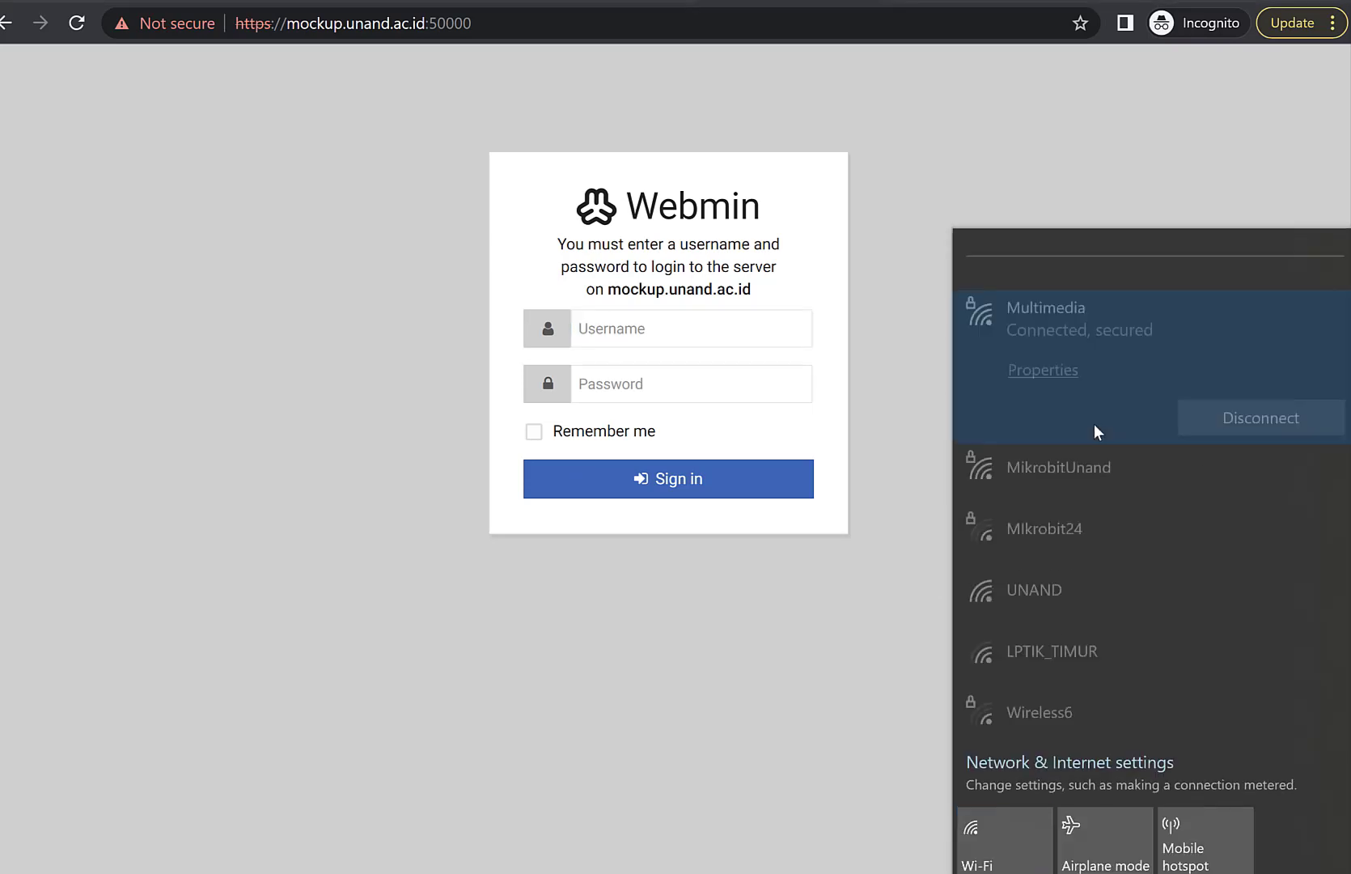
{"action": "left_click", "coordinate": [892, 535]}
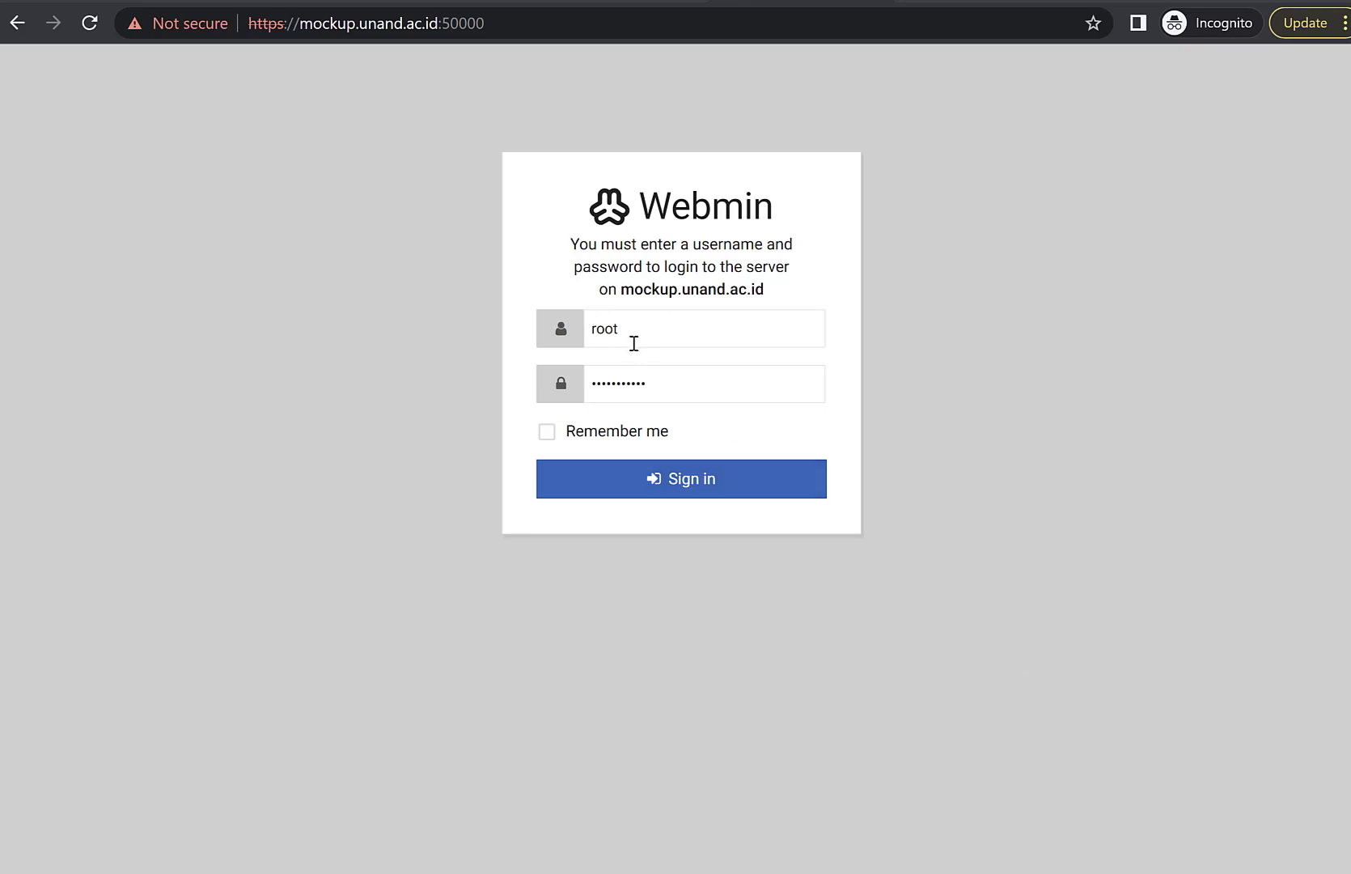
{"action": "left_click", "coordinate": [694, 484]}
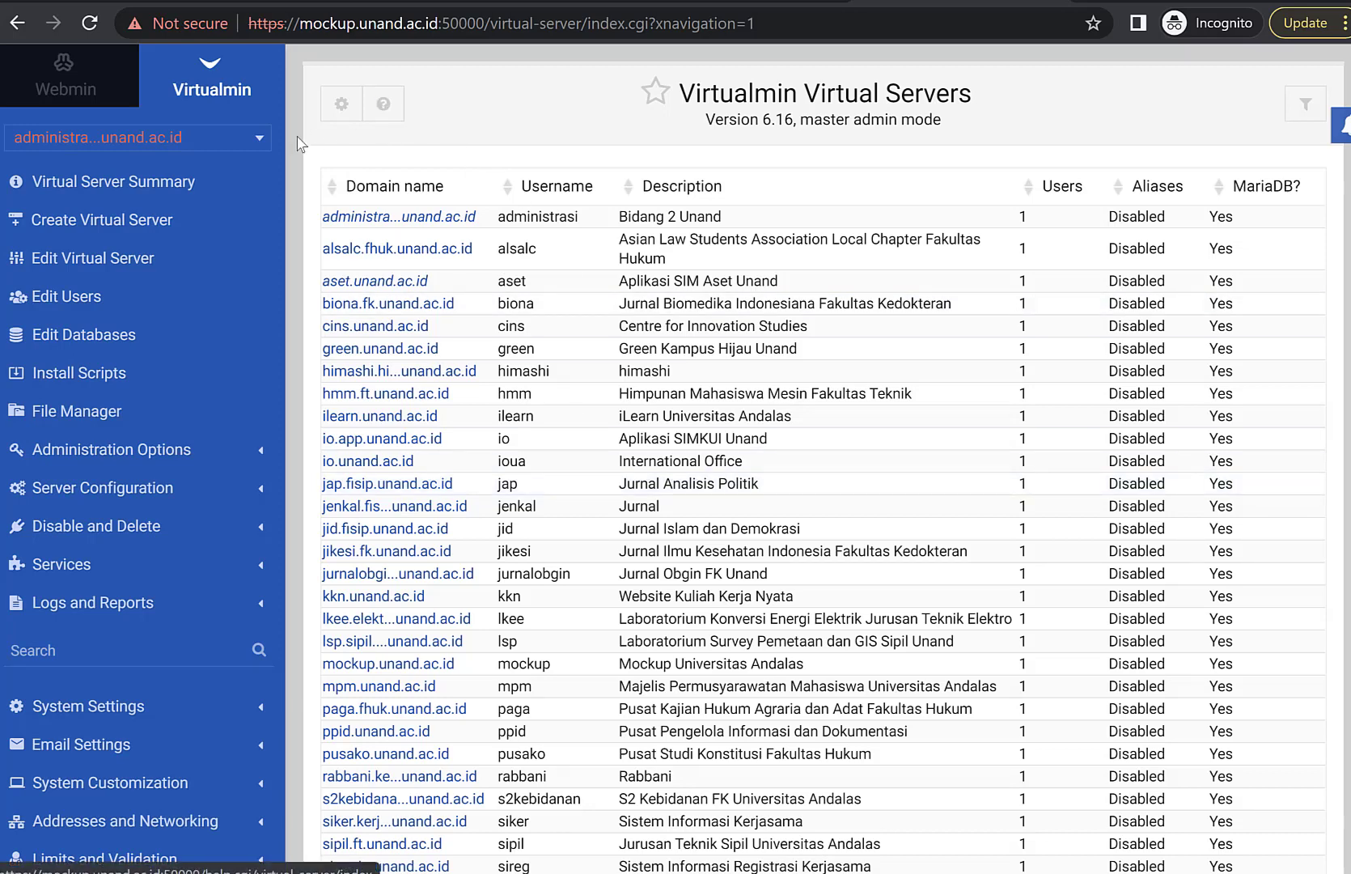
Switch to the mockup.unand.ac.id virtual server in the domain list.
{"action": "left_click", "coordinate": [256, 140]}
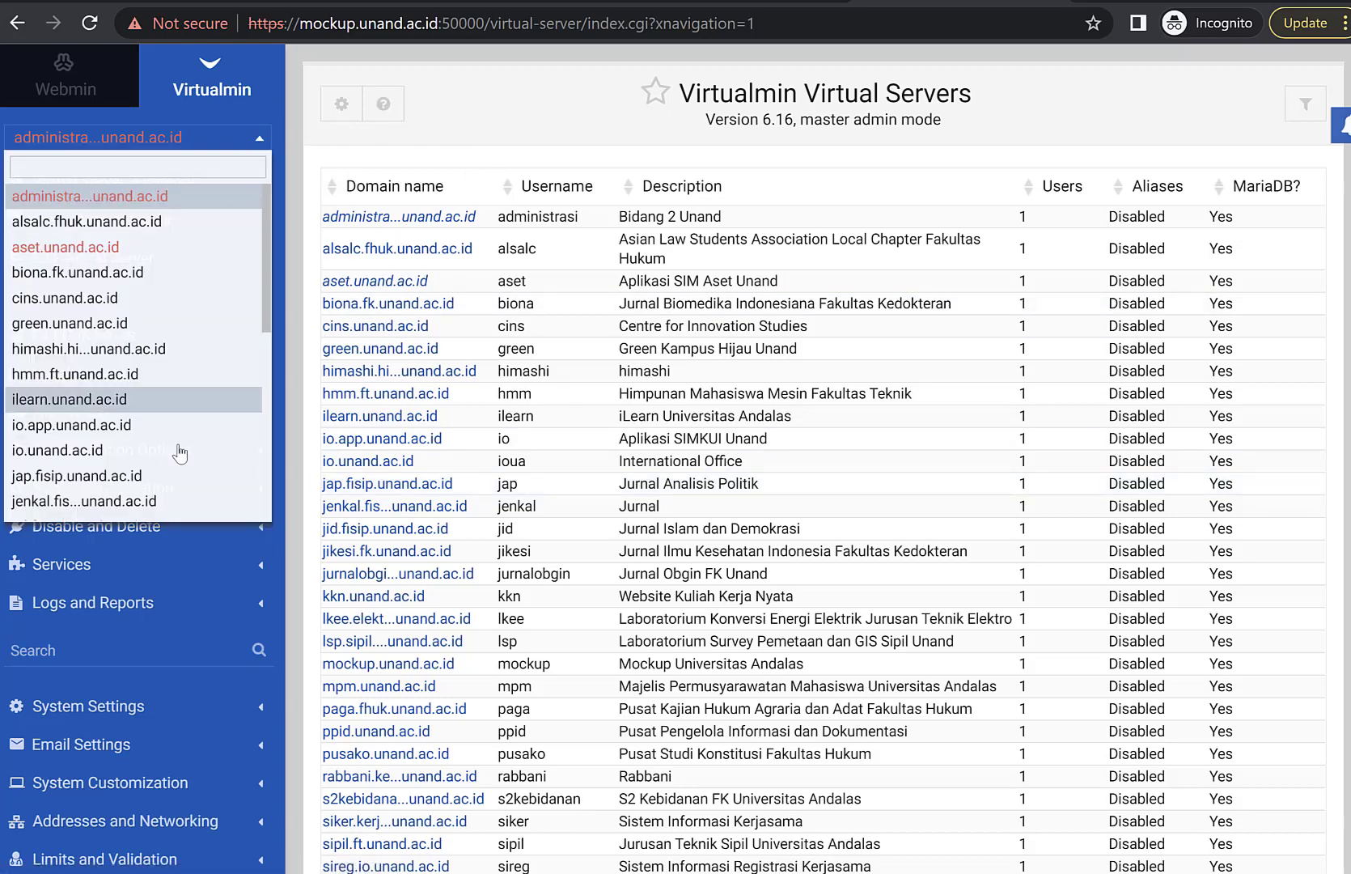
{"action": "scroll", "coordinate": [172, 458], "scroll_direction": "down", "scroll_amount": 3}
{"action": "scroll", "coordinate": [172, 466], "scroll_direction": "down", "scroll_amount": 3}
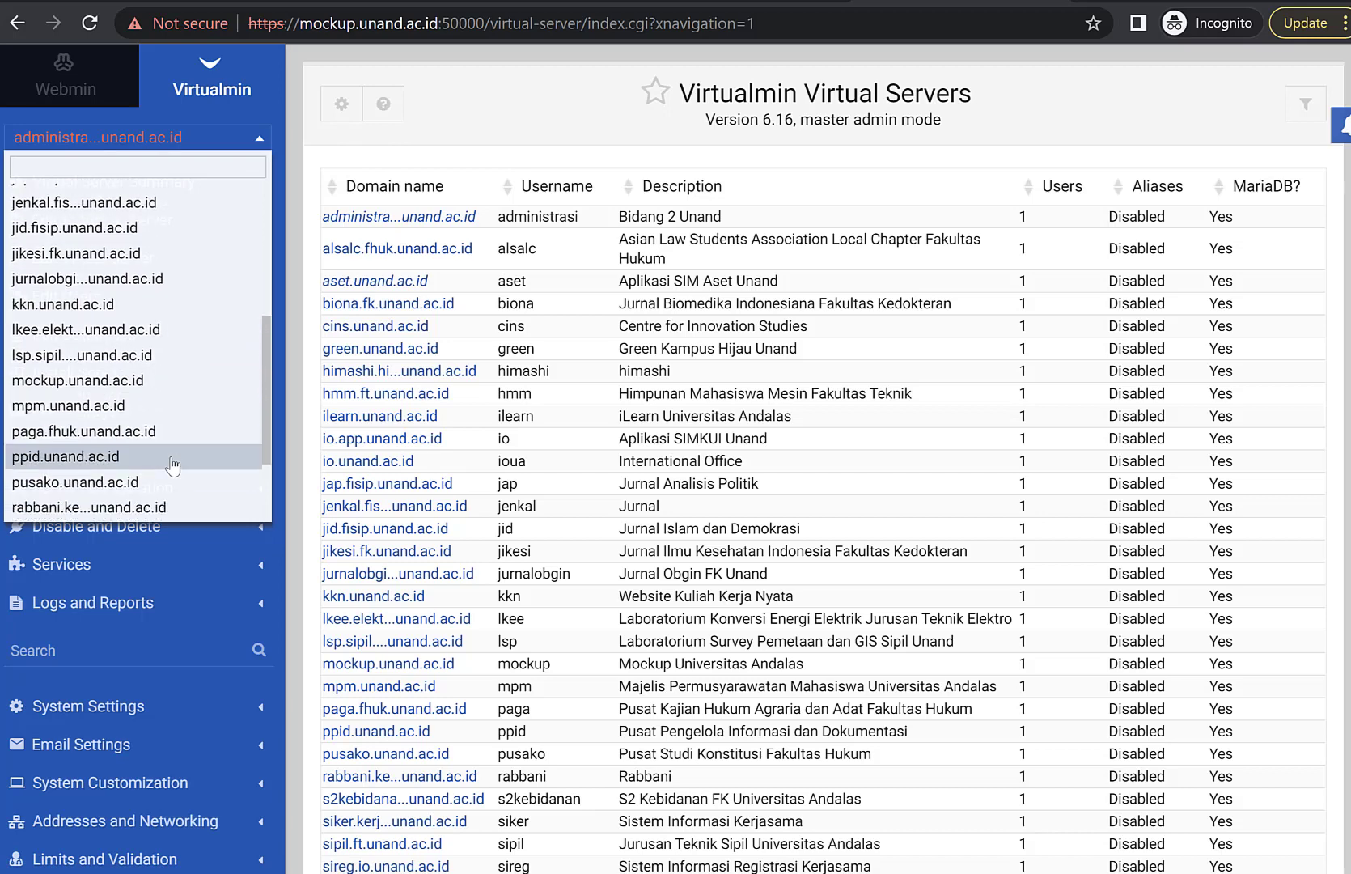
{"action": "left_click", "coordinate": [122, 380]}
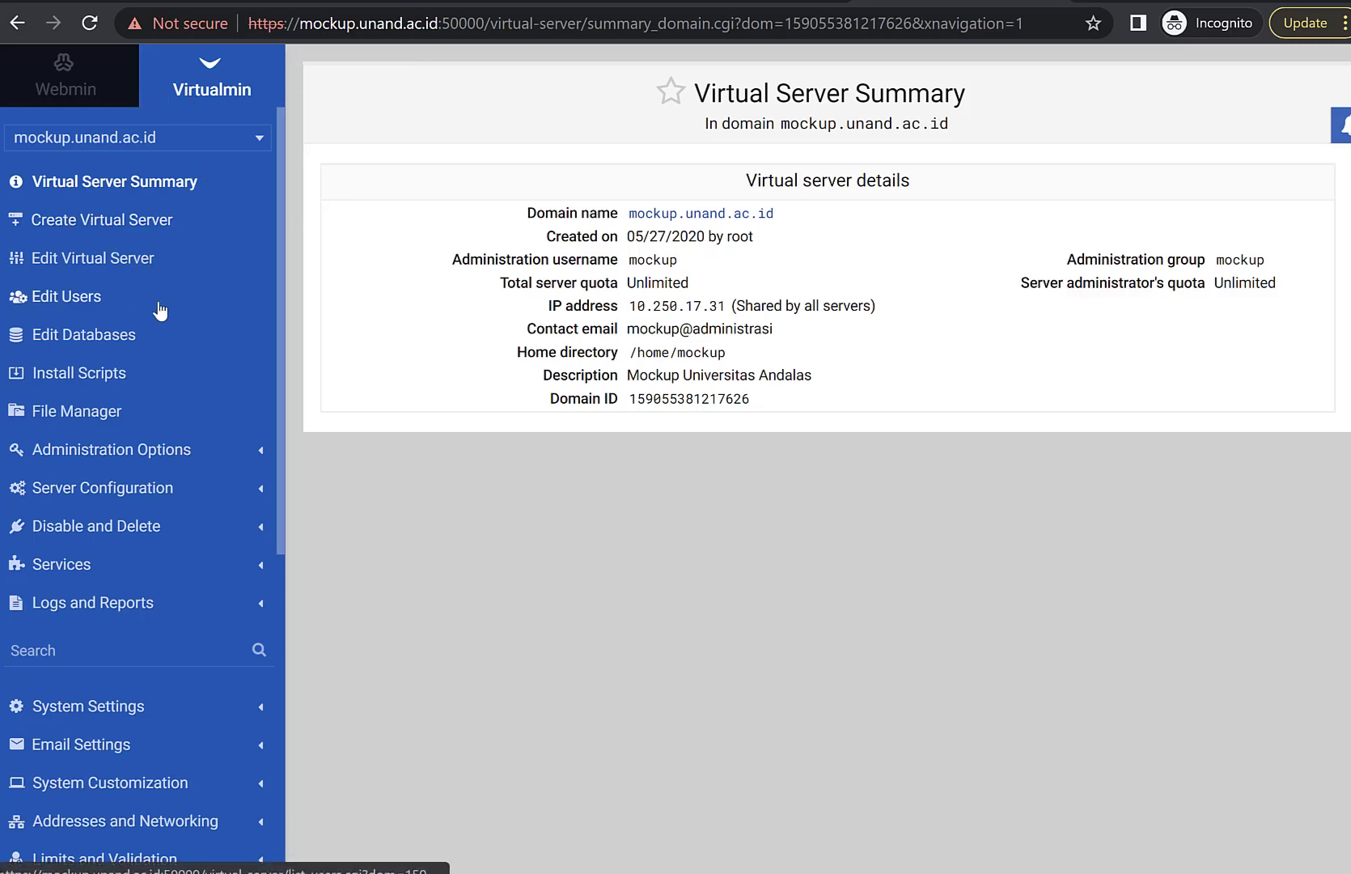
Examine the domain's FTP users and its database username, password and import settings, returning to the list of databases.
{"action": "left_click", "coordinate": [68, 302]}
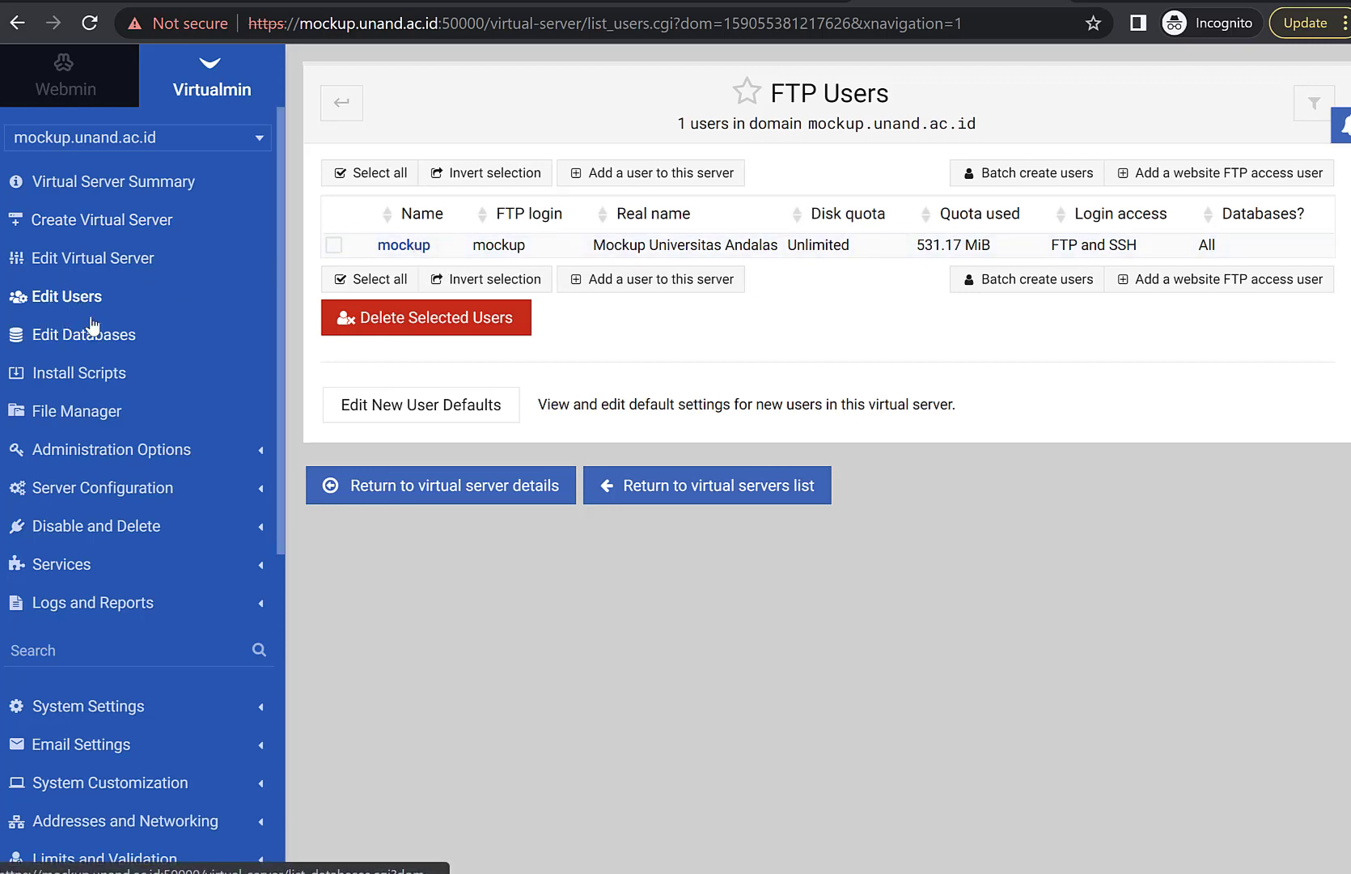
{"action": "left_click", "coordinate": [42, 336]}
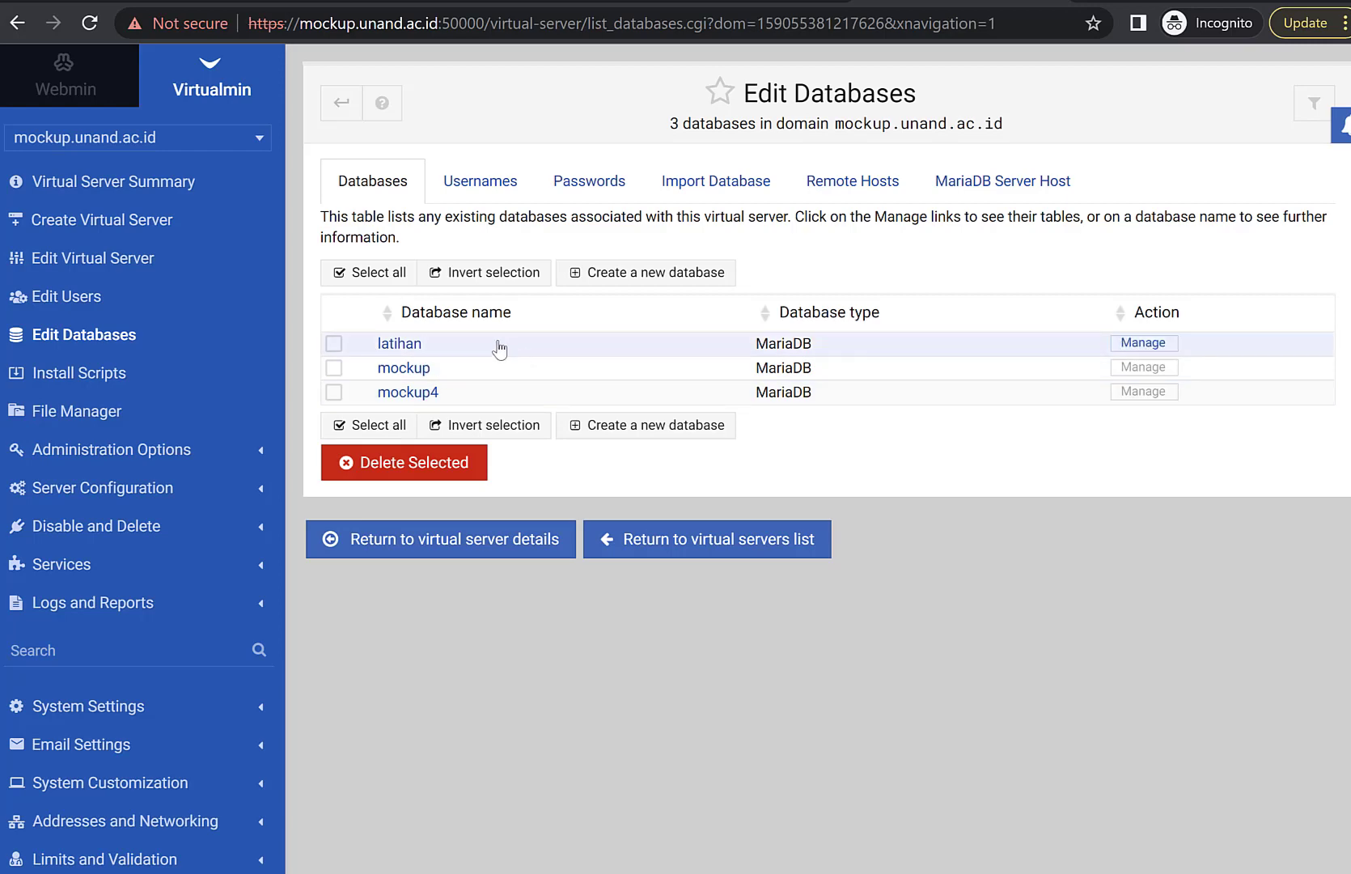
{"action": "left_click", "coordinate": [476, 199]}
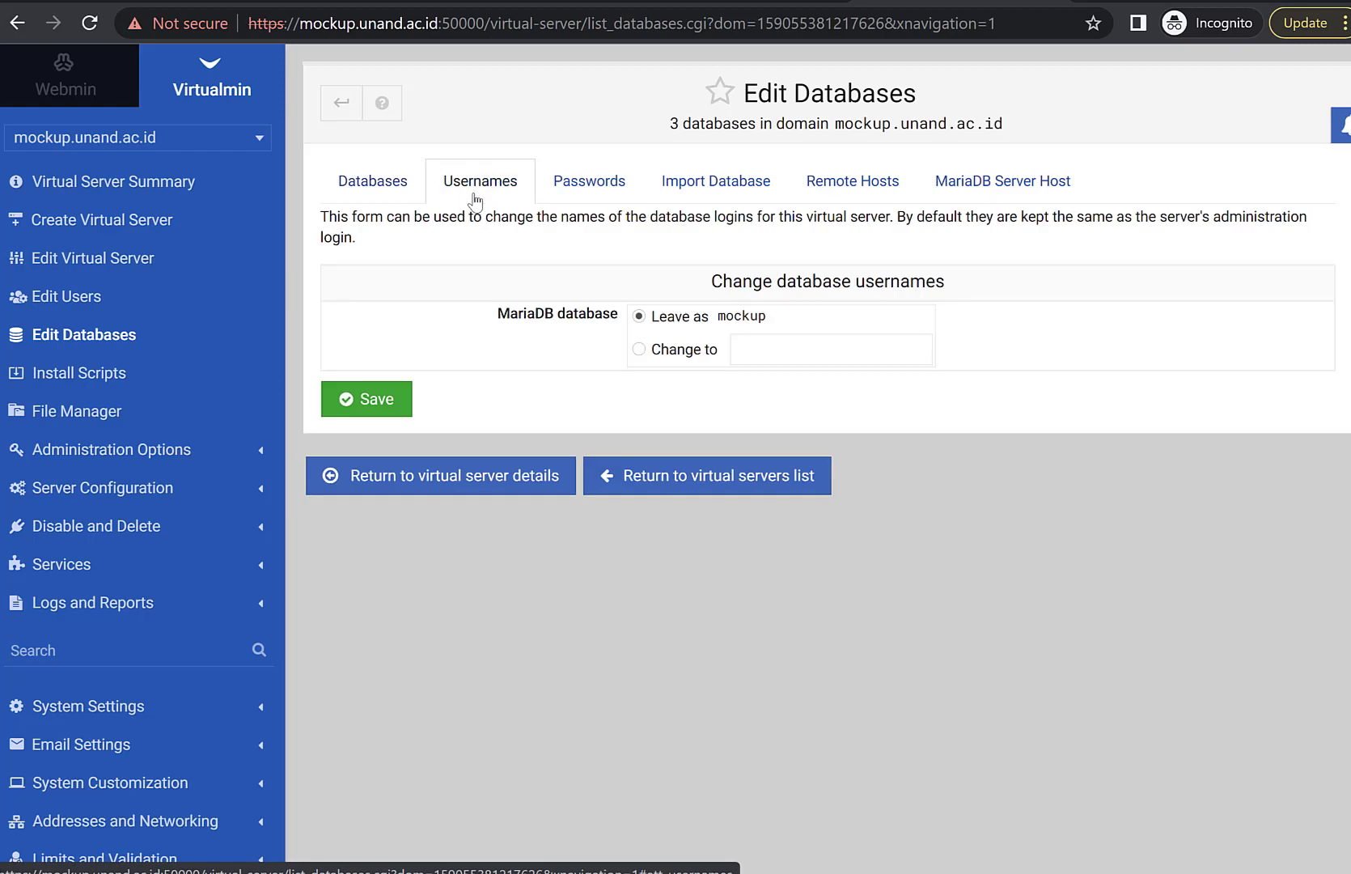
{"action": "left_click", "coordinate": [591, 186]}
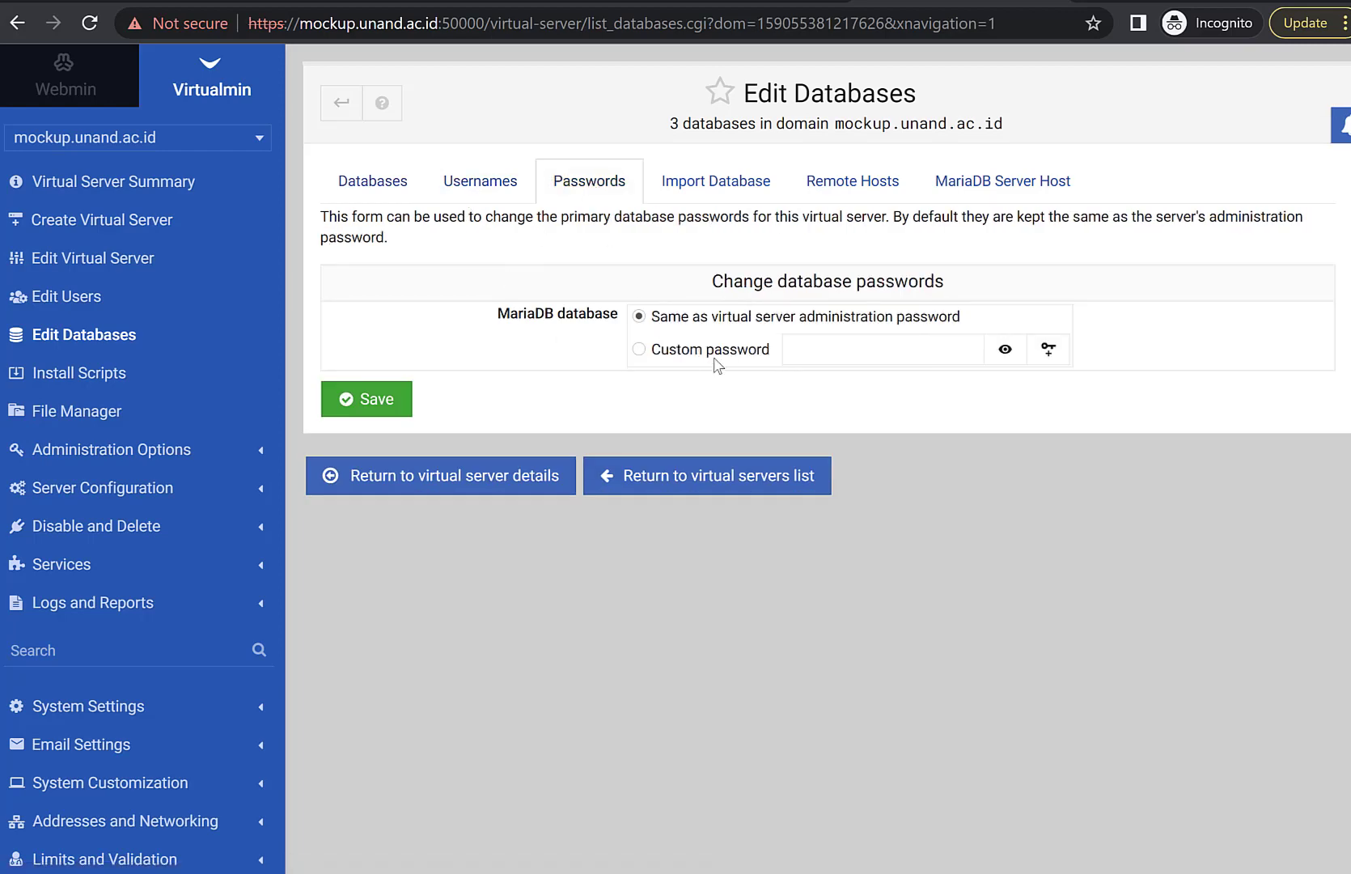
{"action": "left_click", "coordinate": [690, 186]}
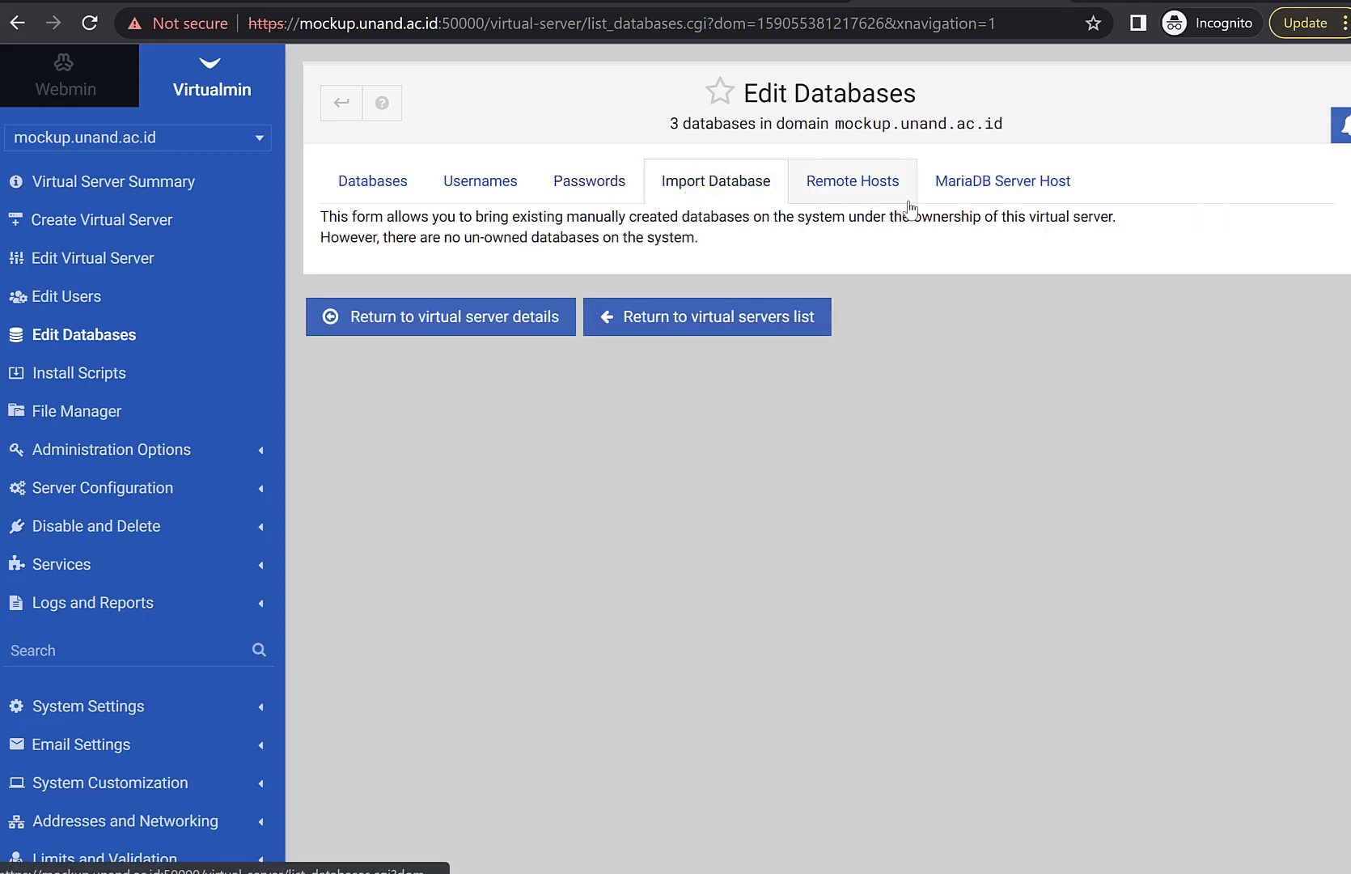
{"action": "left_click", "coordinate": [393, 192]}
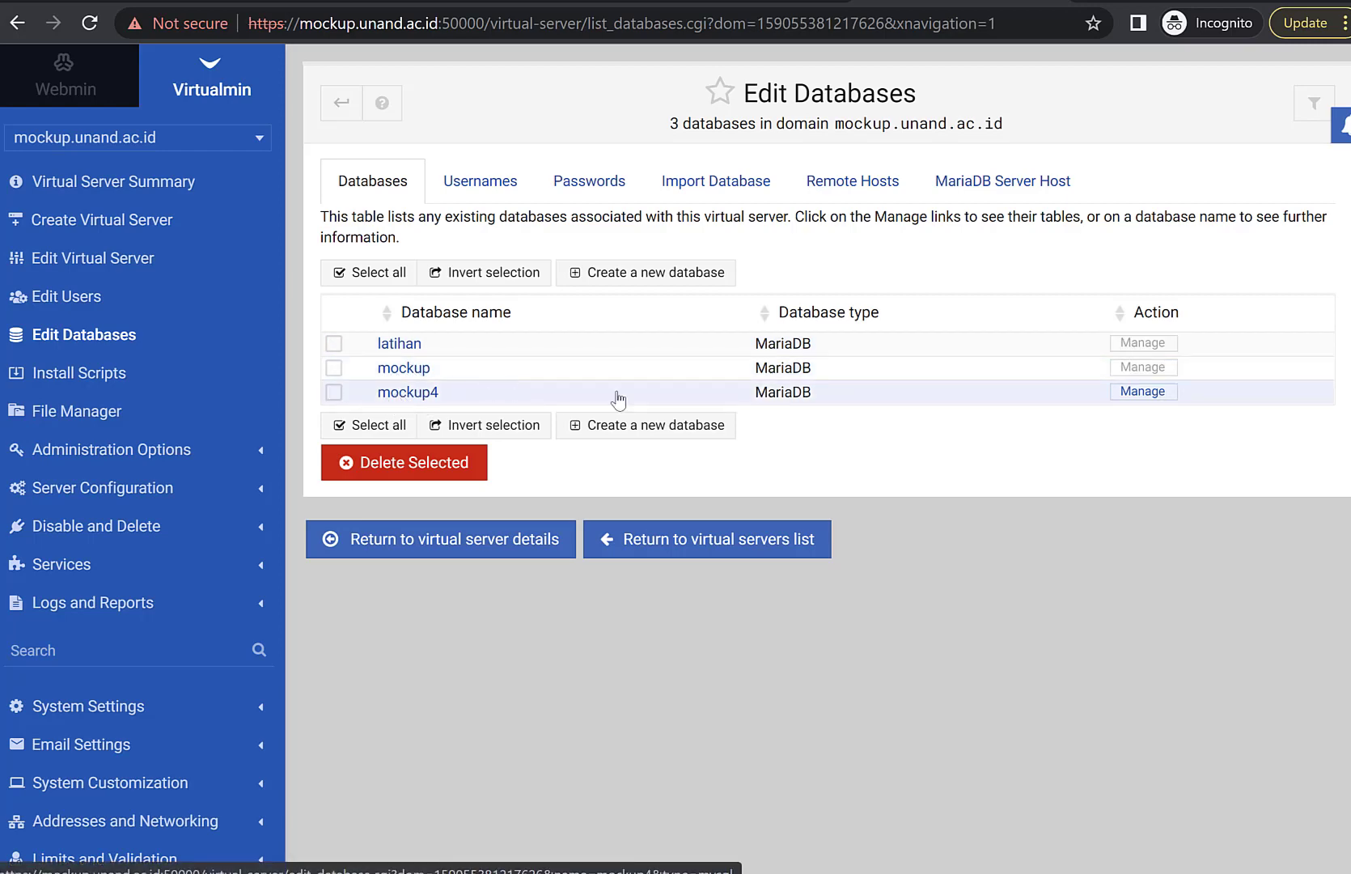
Open the mockup4 database for management and look through its list of tables without choosing one.
{"action": "left_click", "coordinate": [1160, 395]}
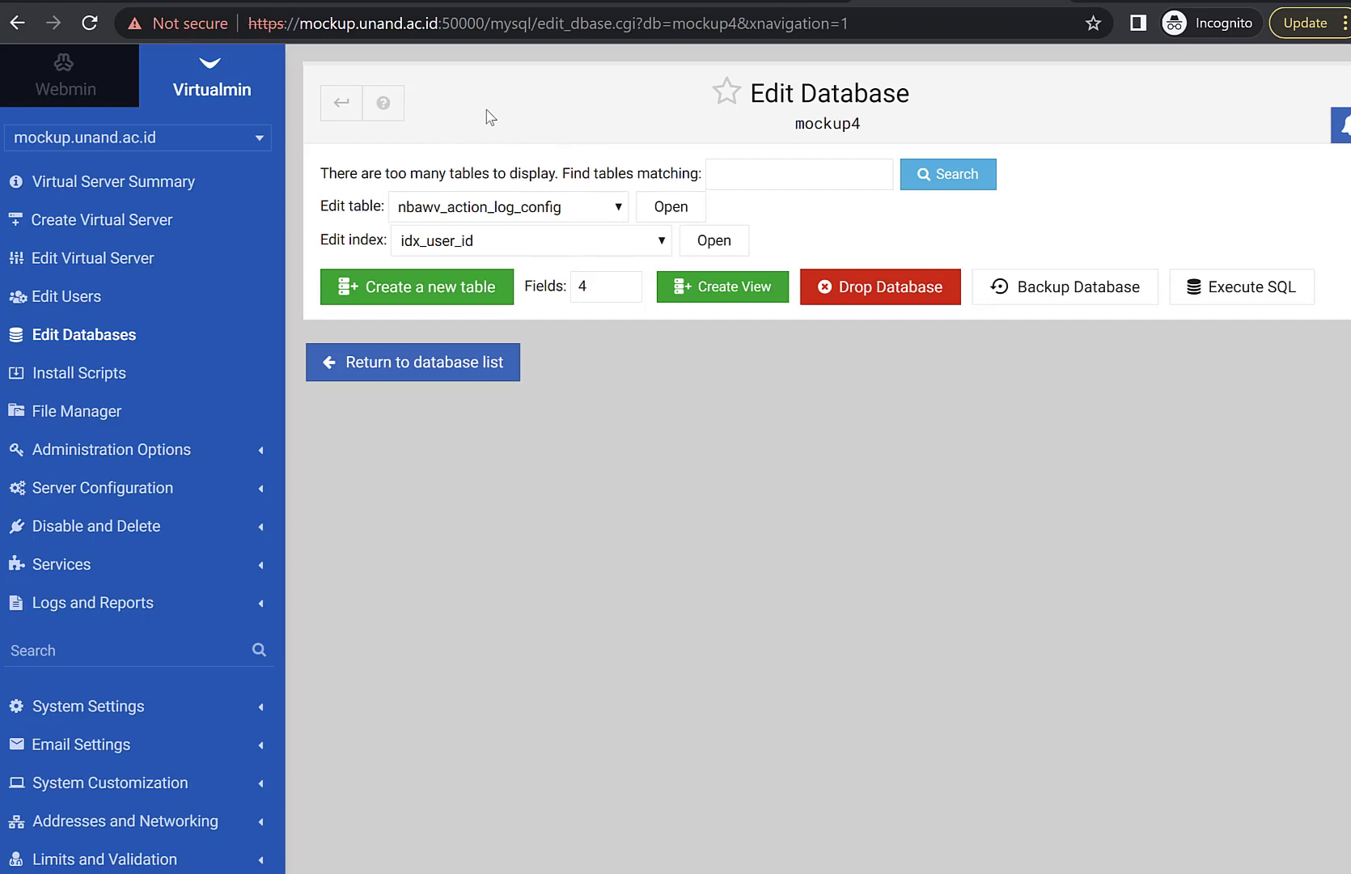
{"action": "left_click", "coordinate": [617, 208]}
{"action": "scroll", "coordinate": [541, 485], "scroll_direction": "down", "scroll_amount": 15}
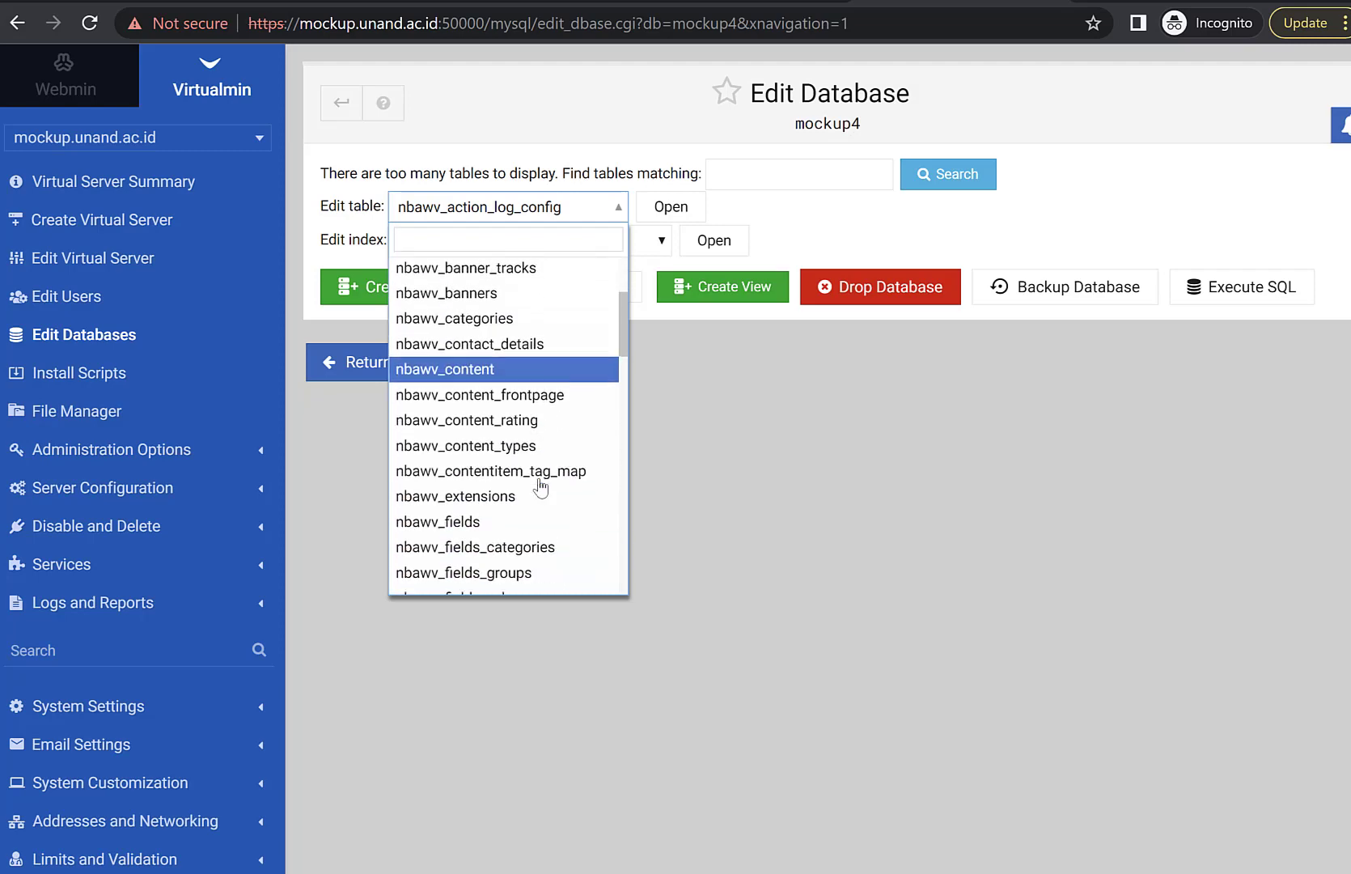
{"action": "left_click", "coordinate": [829, 452]}
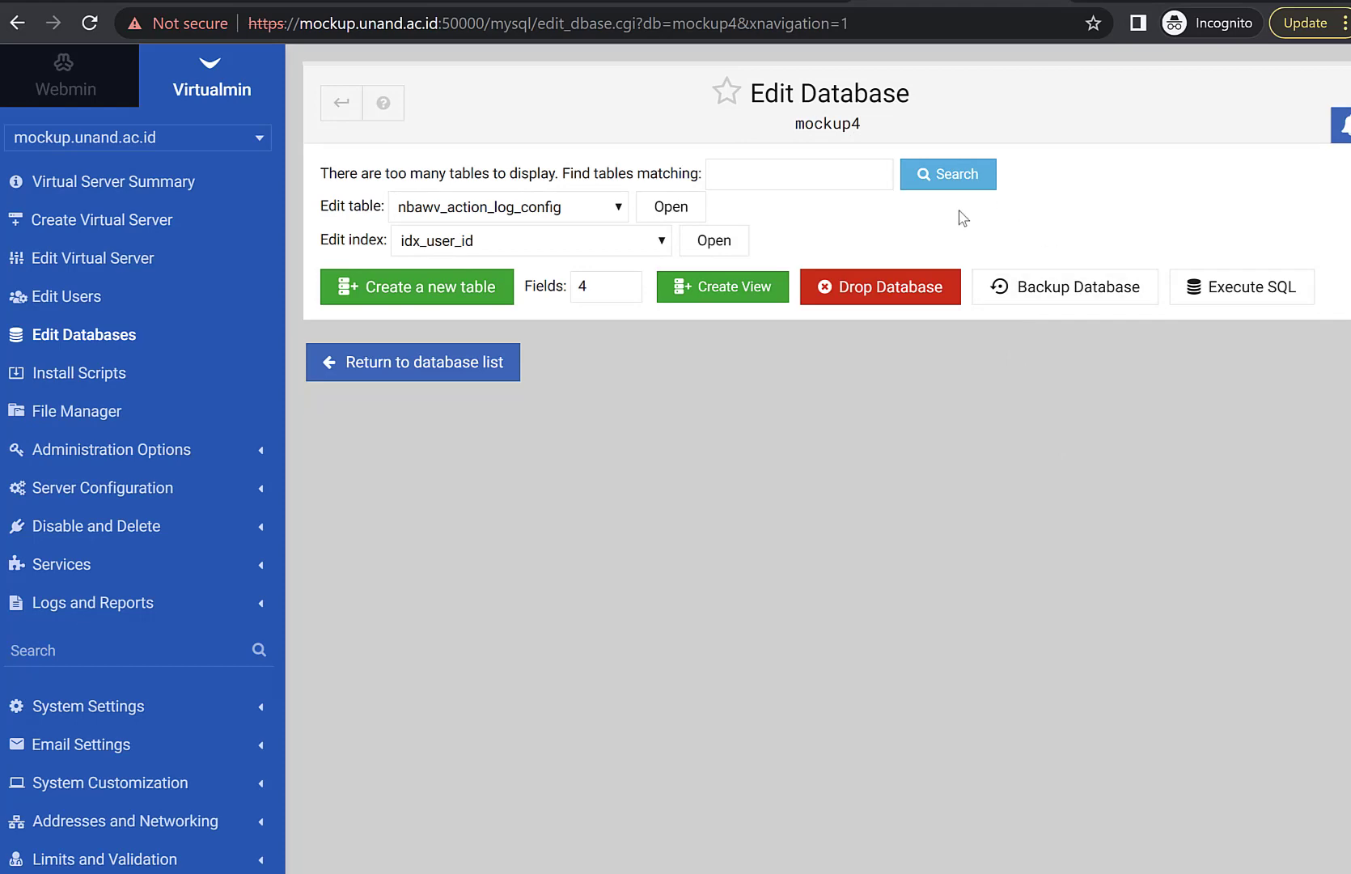
Open the backup form for the mockup4 database and review its destination and schedule options.
{"action": "left_click", "coordinate": [1040, 298]}
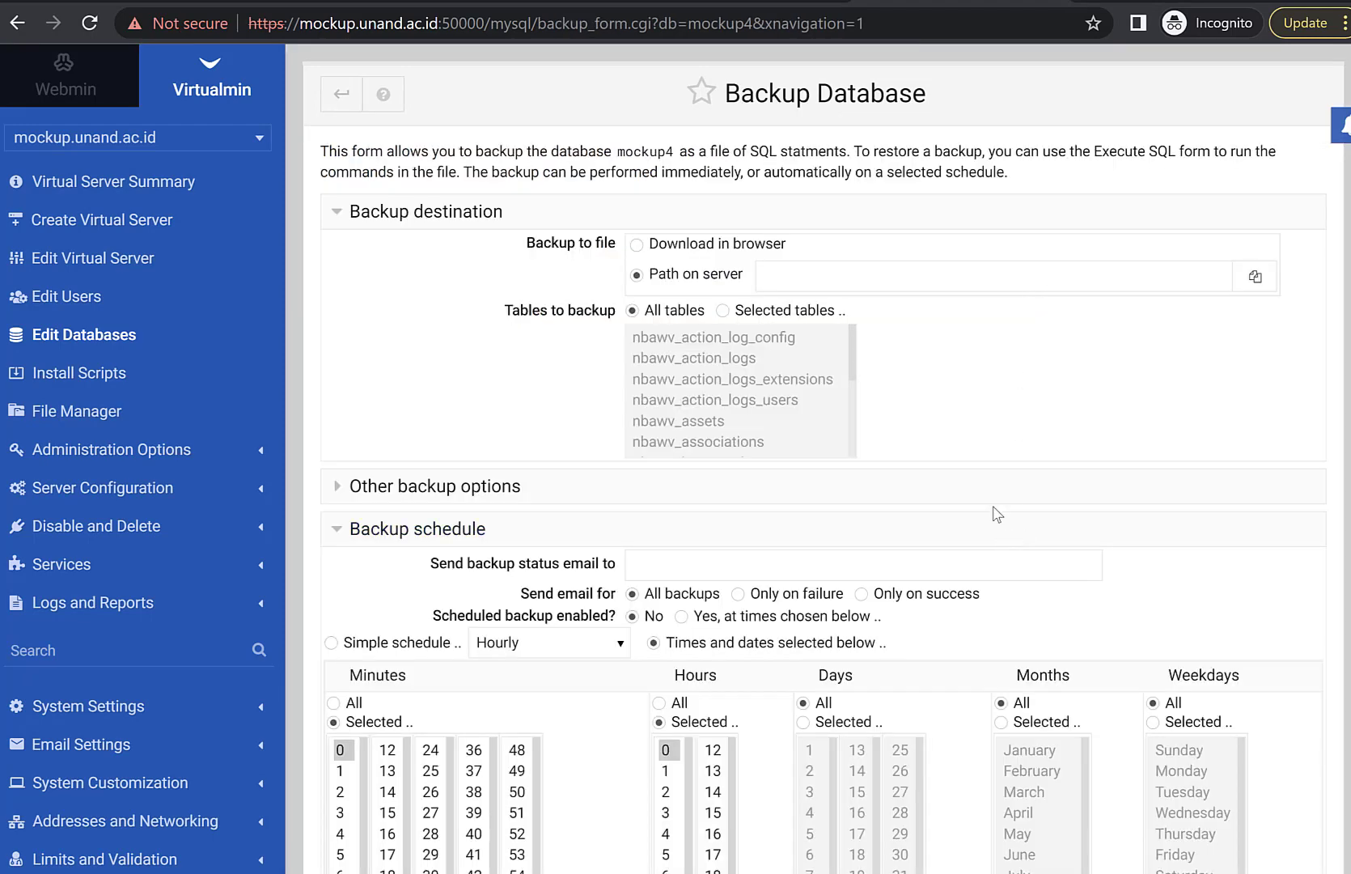
{"action": "scroll", "coordinate": [997, 513], "scroll_direction": "down", "scroll_amount": 2}
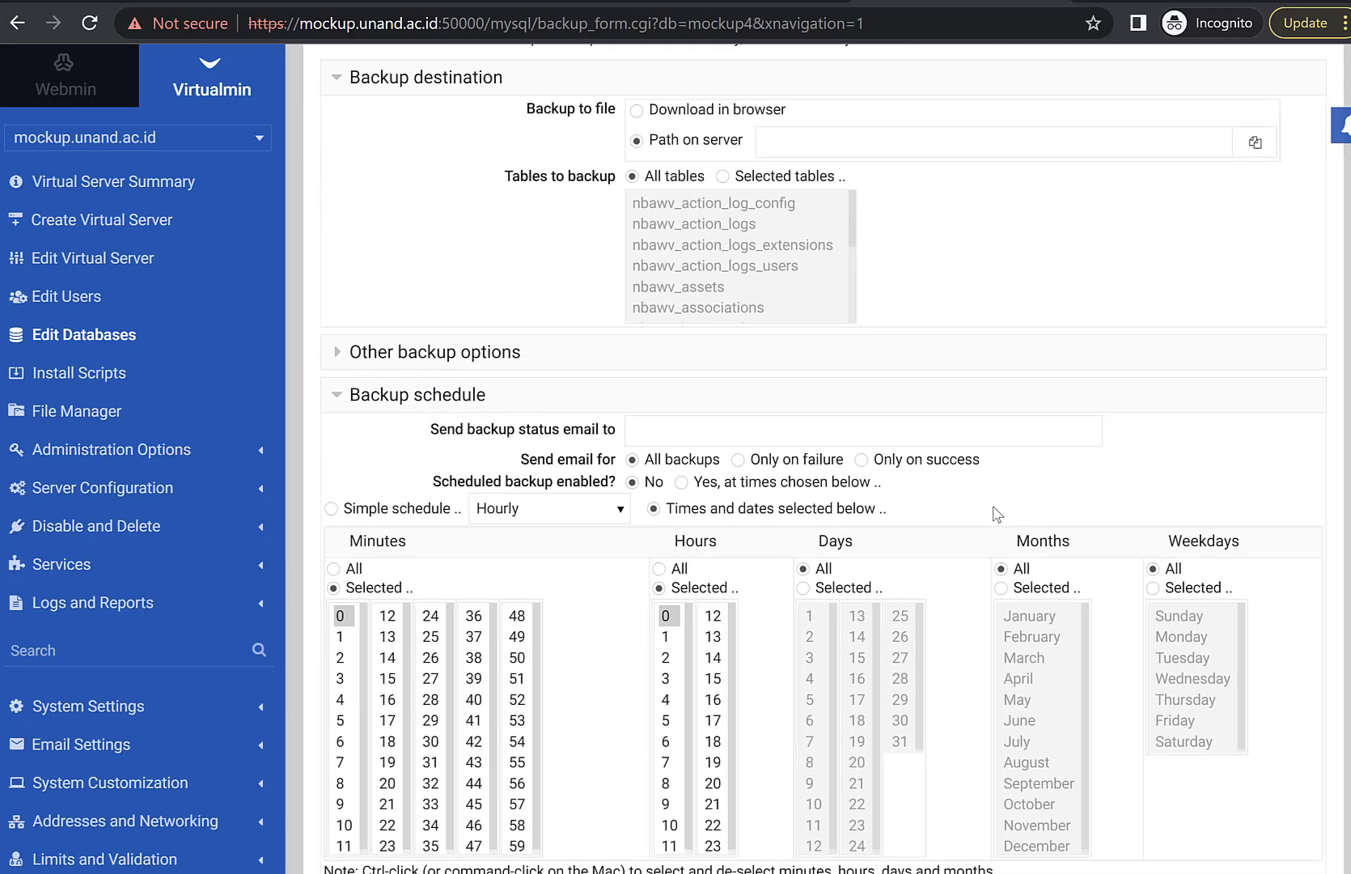
{"action": "scroll", "coordinate": [997, 514], "scroll_direction": "down", "scroll_amount": 2}
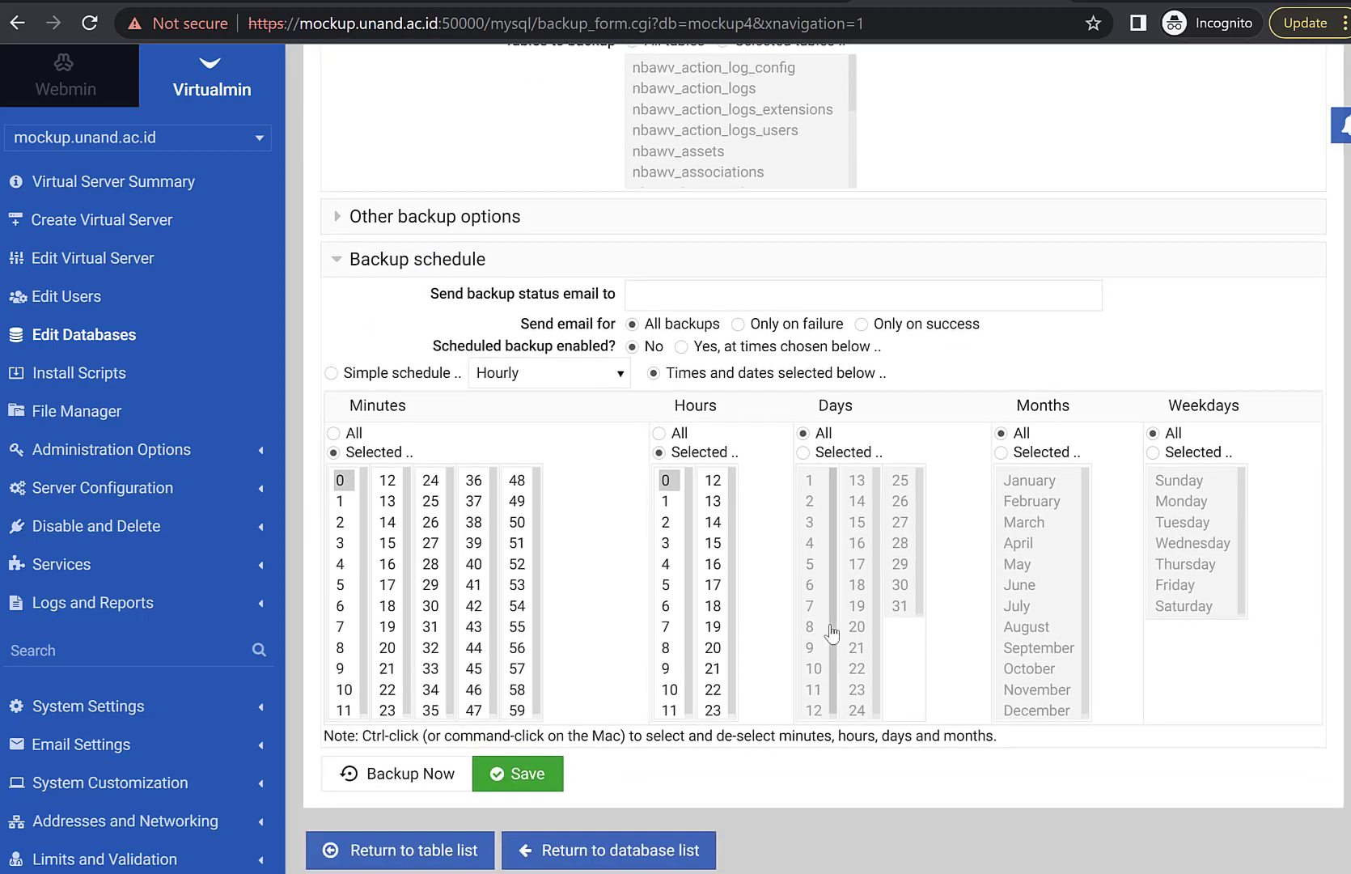
{"action": "scroll", "coordinate": [851, 526], "scroll_direction": "up", "scroll_amount": 4}
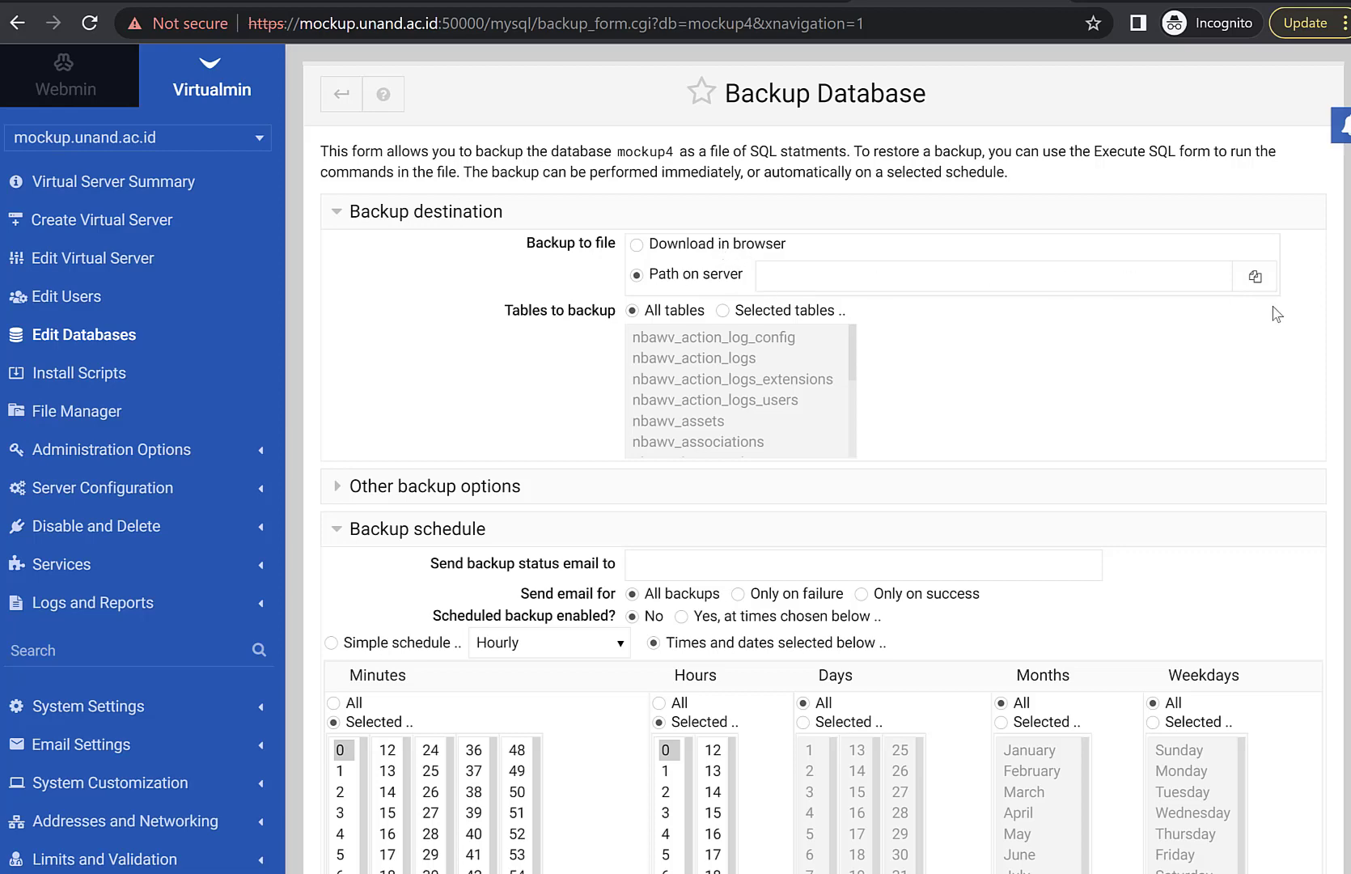
Browse the server folders offered for the backup path and close the file chooser without selecting one.
{"action": "left_click", "coordinate": [1255, 283]}
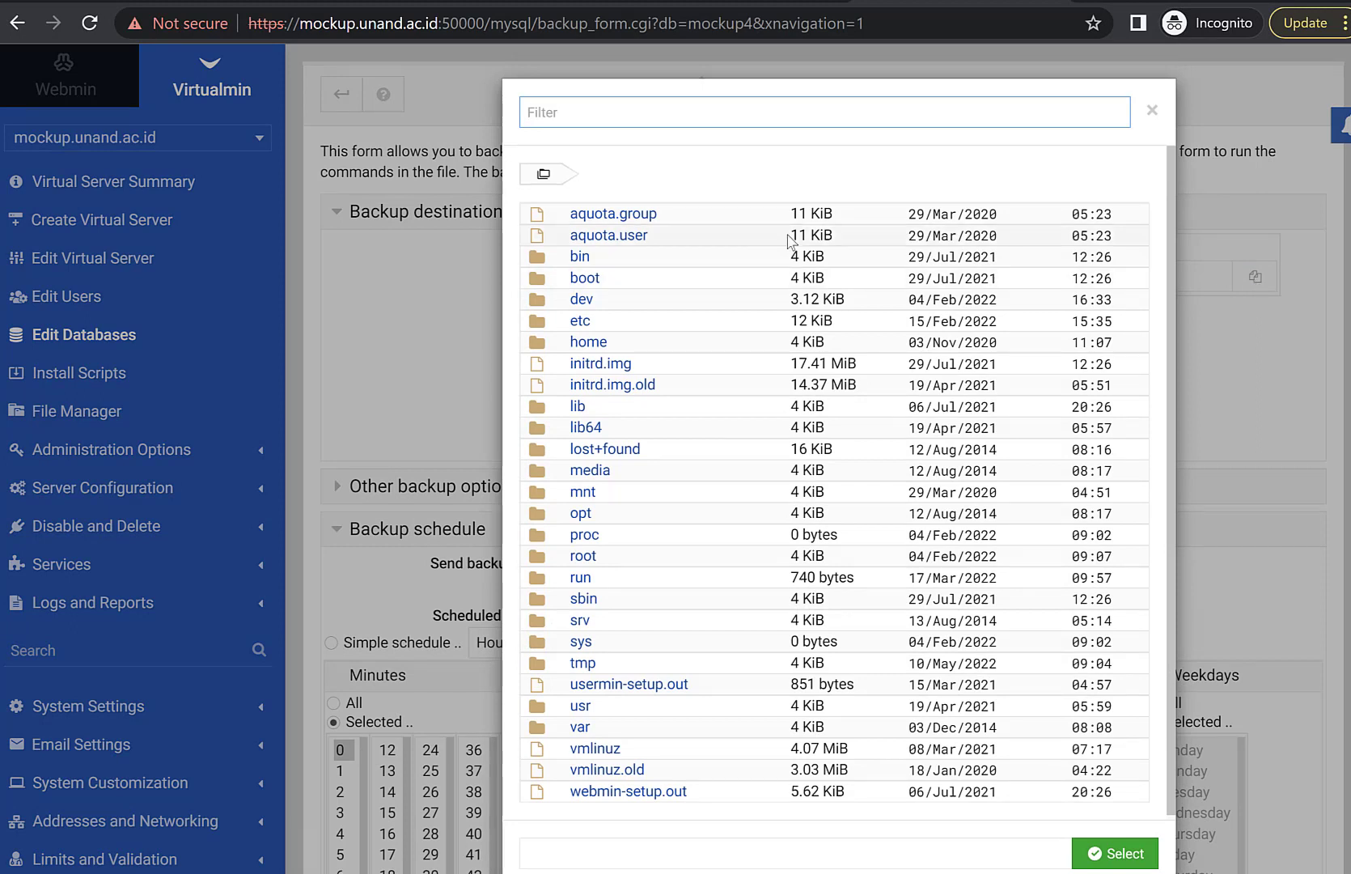
{"action": "scroll", "coordinate": [649, 373], "scroll_direction": "down", "scroll_amount": 1}
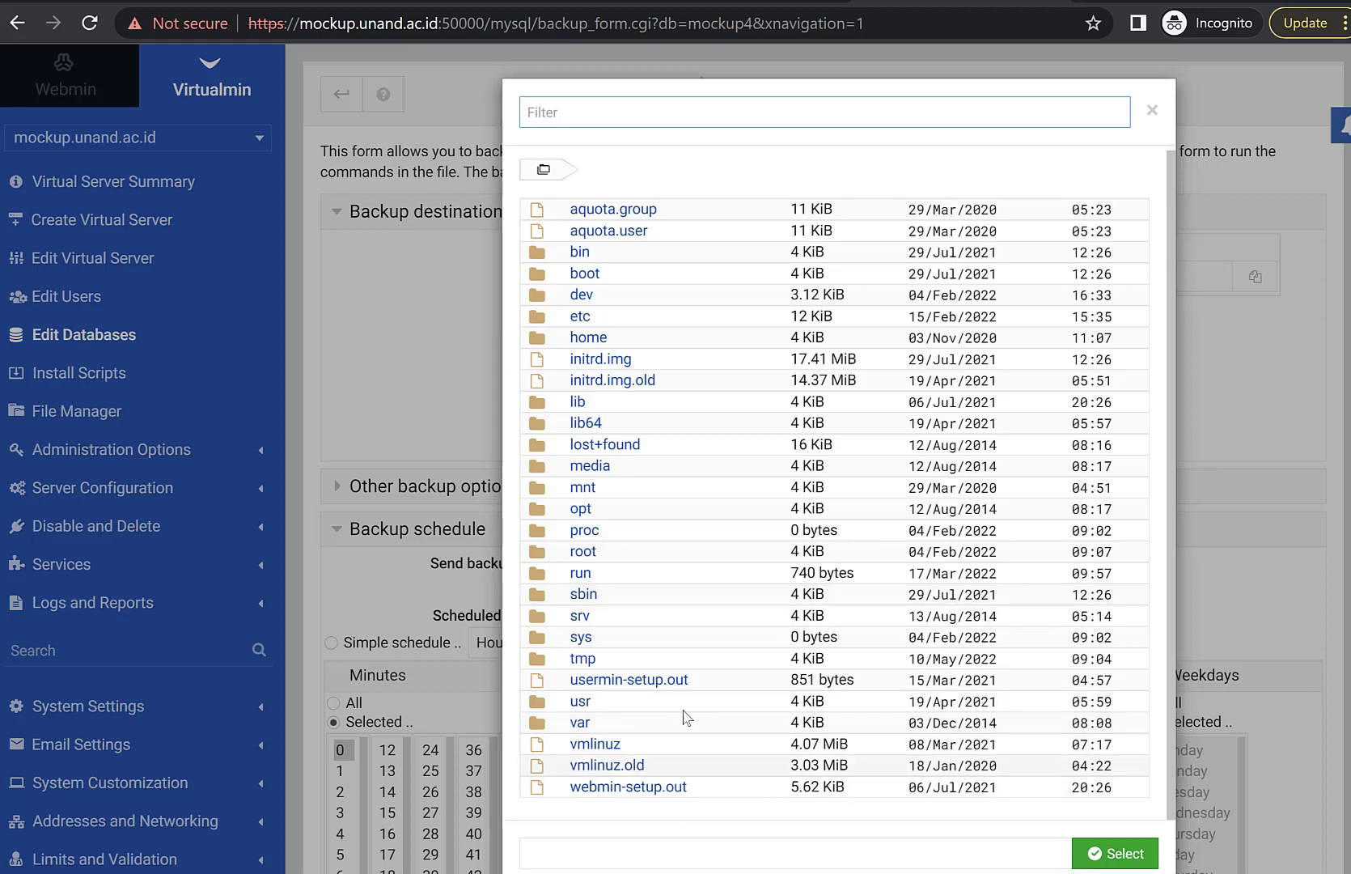
{"action": "left_click", "coordinate": [1152, 111]}
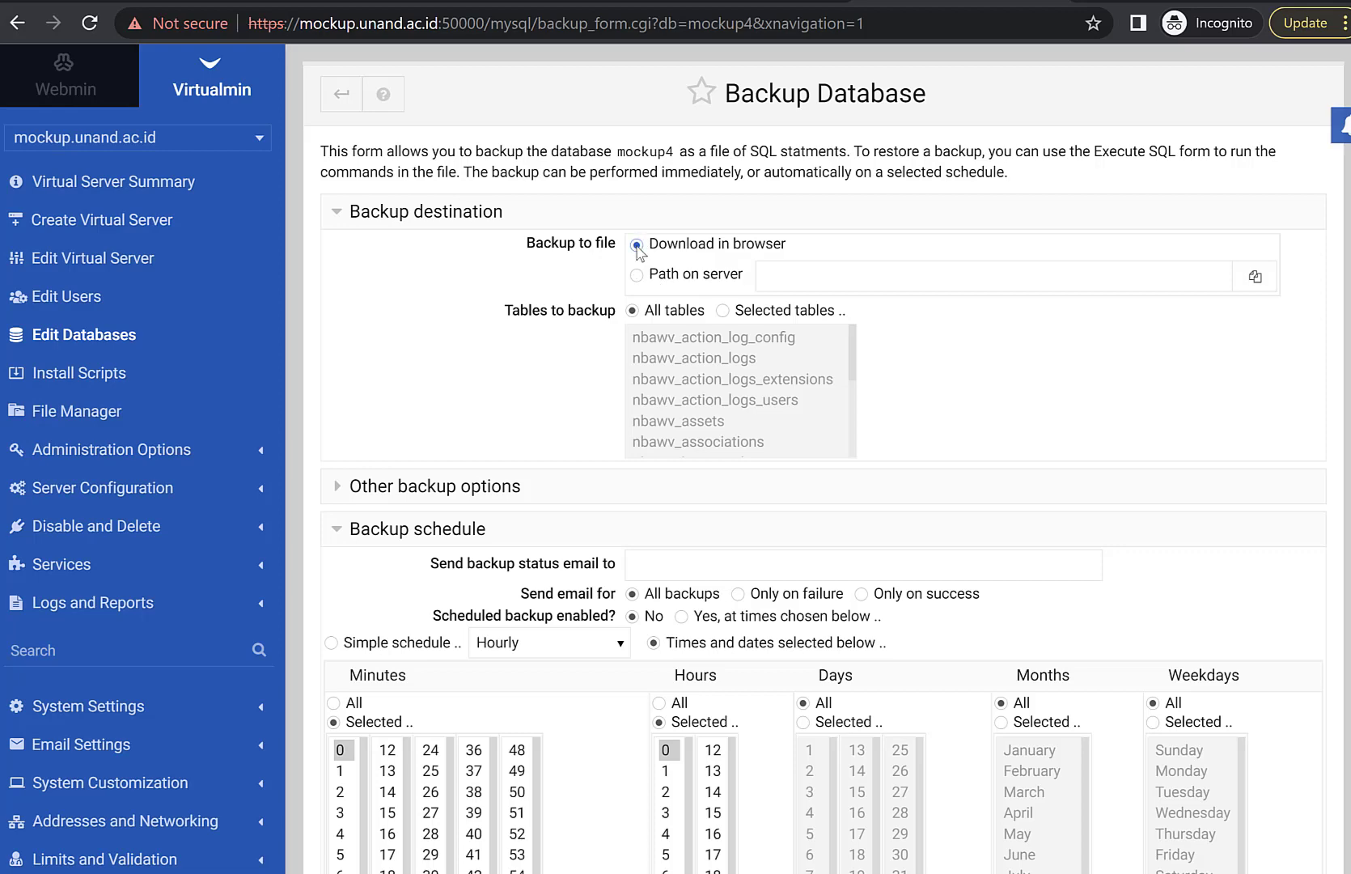
Back up all tables of mockup4 immediately, with Download in browser as the destination.
{"action": "scroll", "coordinate": [1052, 486], "scroll_direction": "down", "scroll_amount": 3}
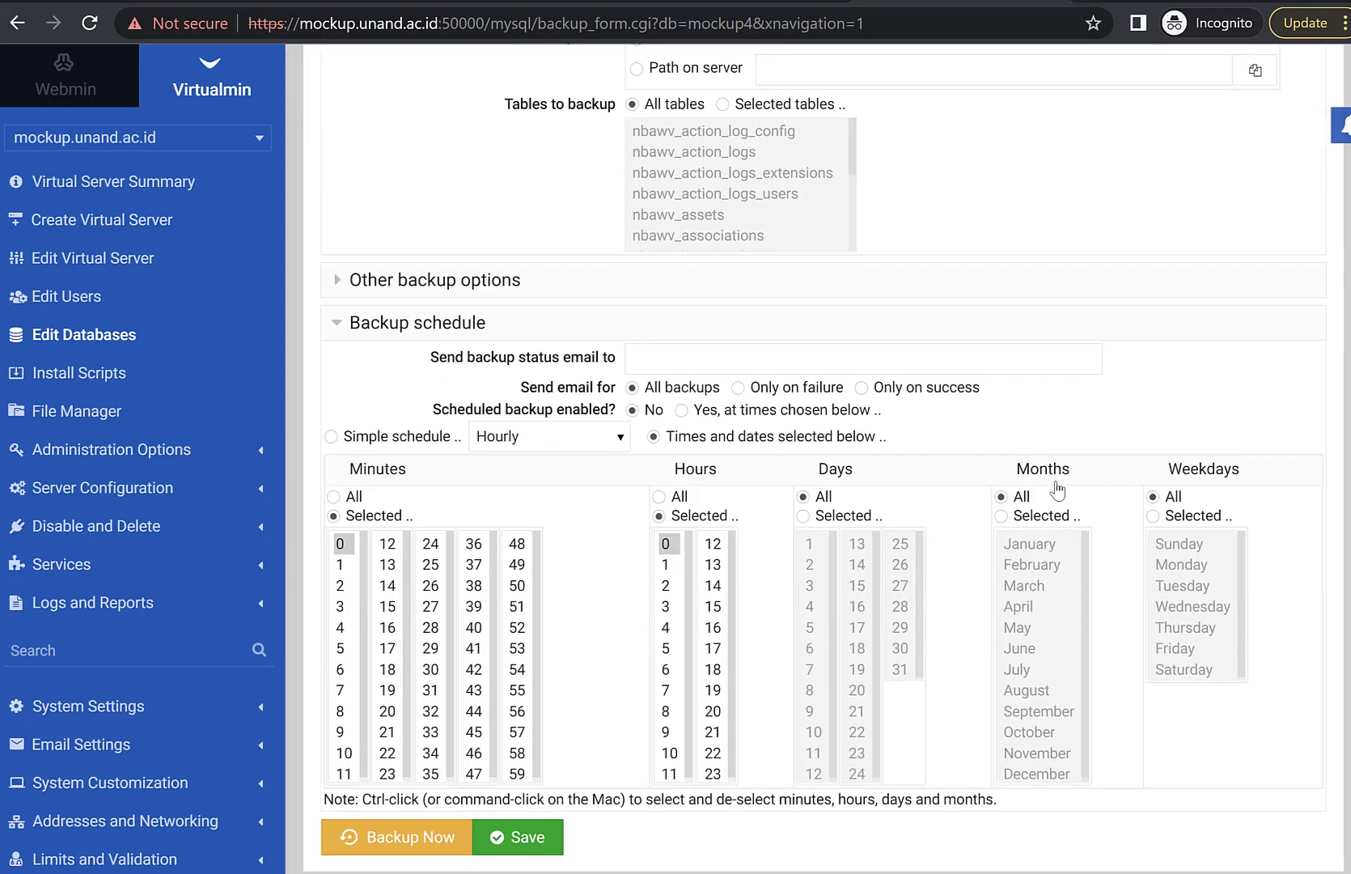
{"action": "left_click", "coordinate": [422, 827]}
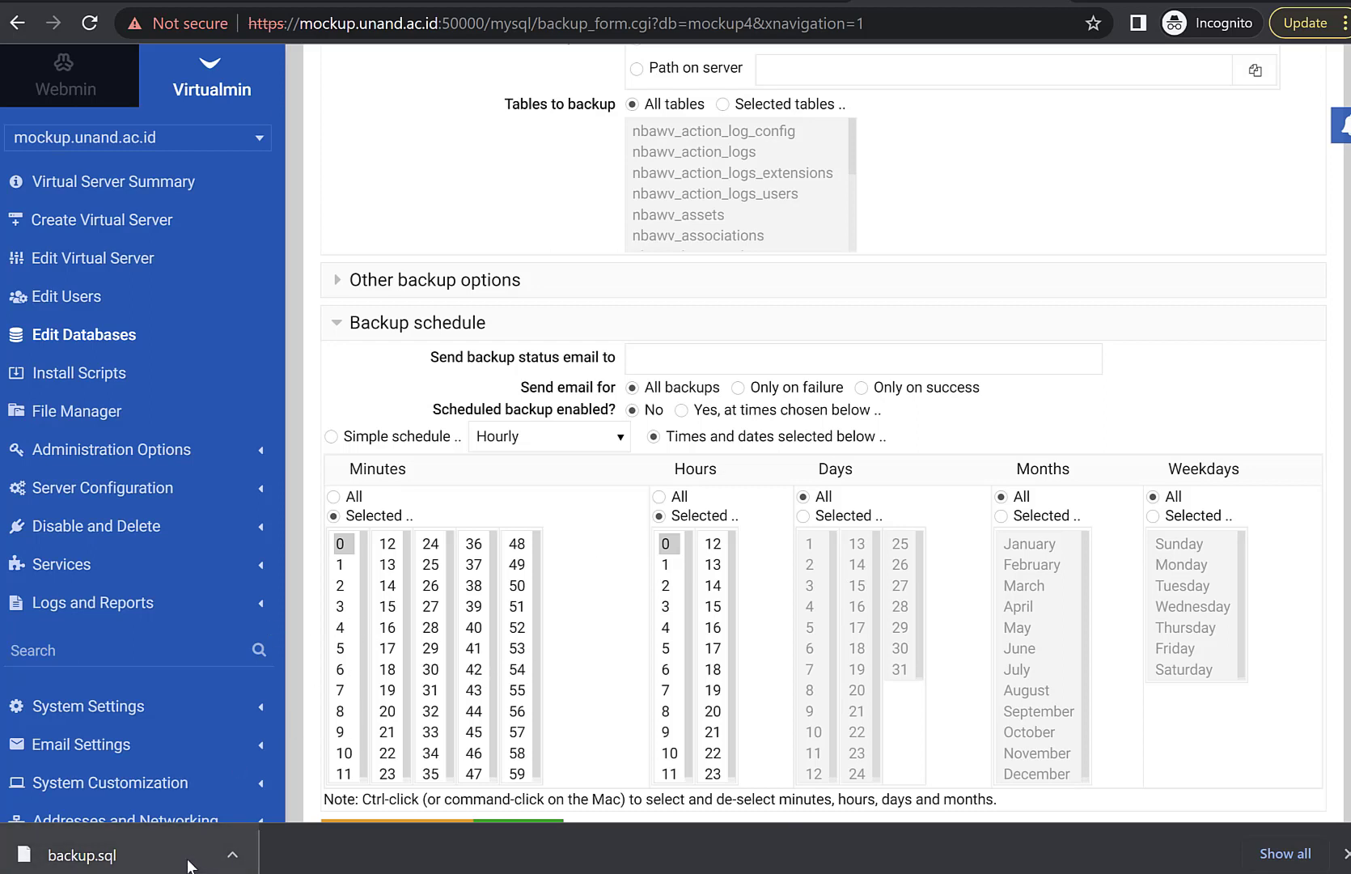
{"action": "scroll", "coordinate": [558, 537], "scroll_direction": "up", "scroll_amount": 3}
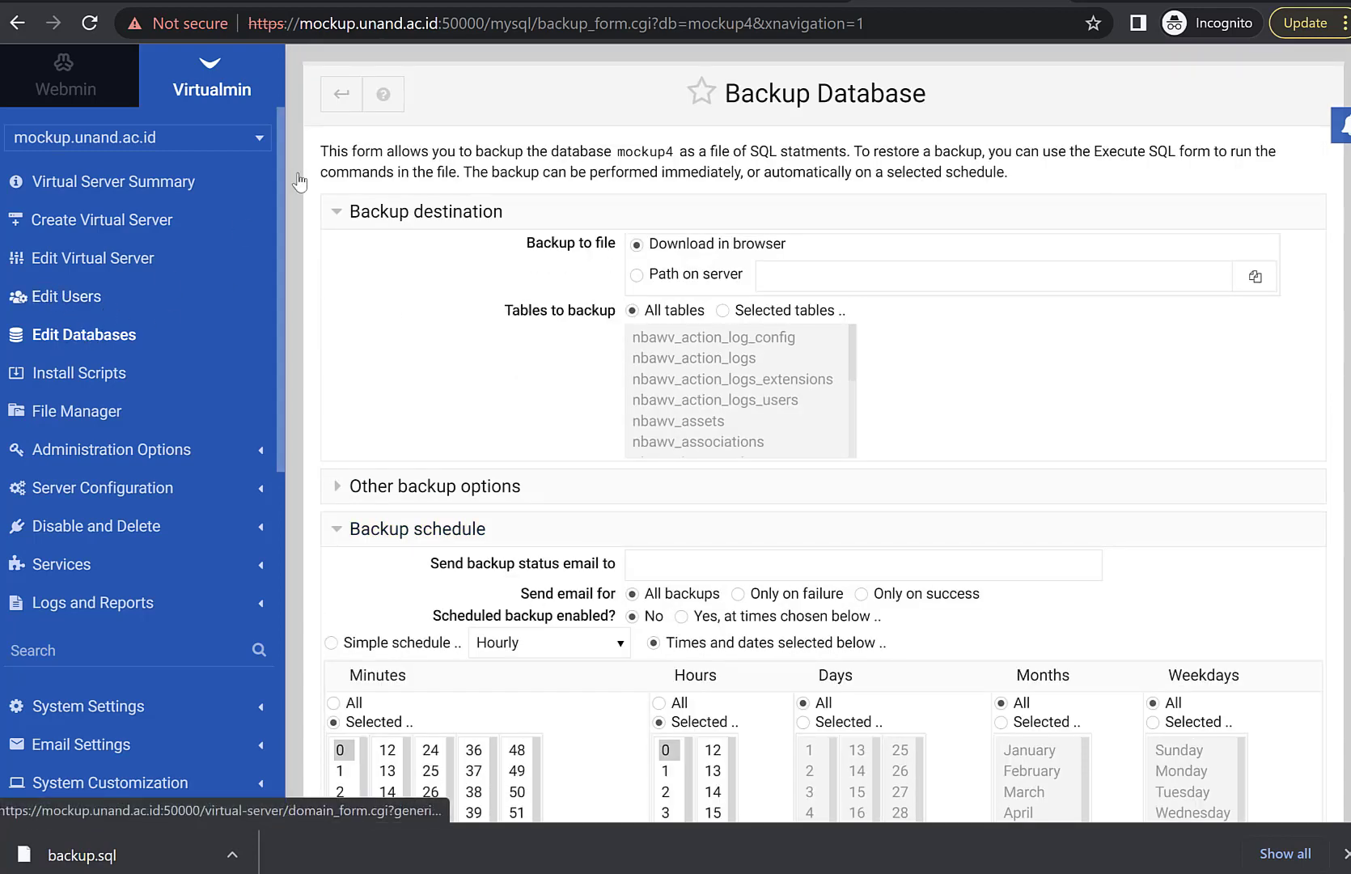
Return to the database list and create a new MariaDB database named mockup5 for the domain.
{"action": "left_click", "coordinate": [340, 97]}
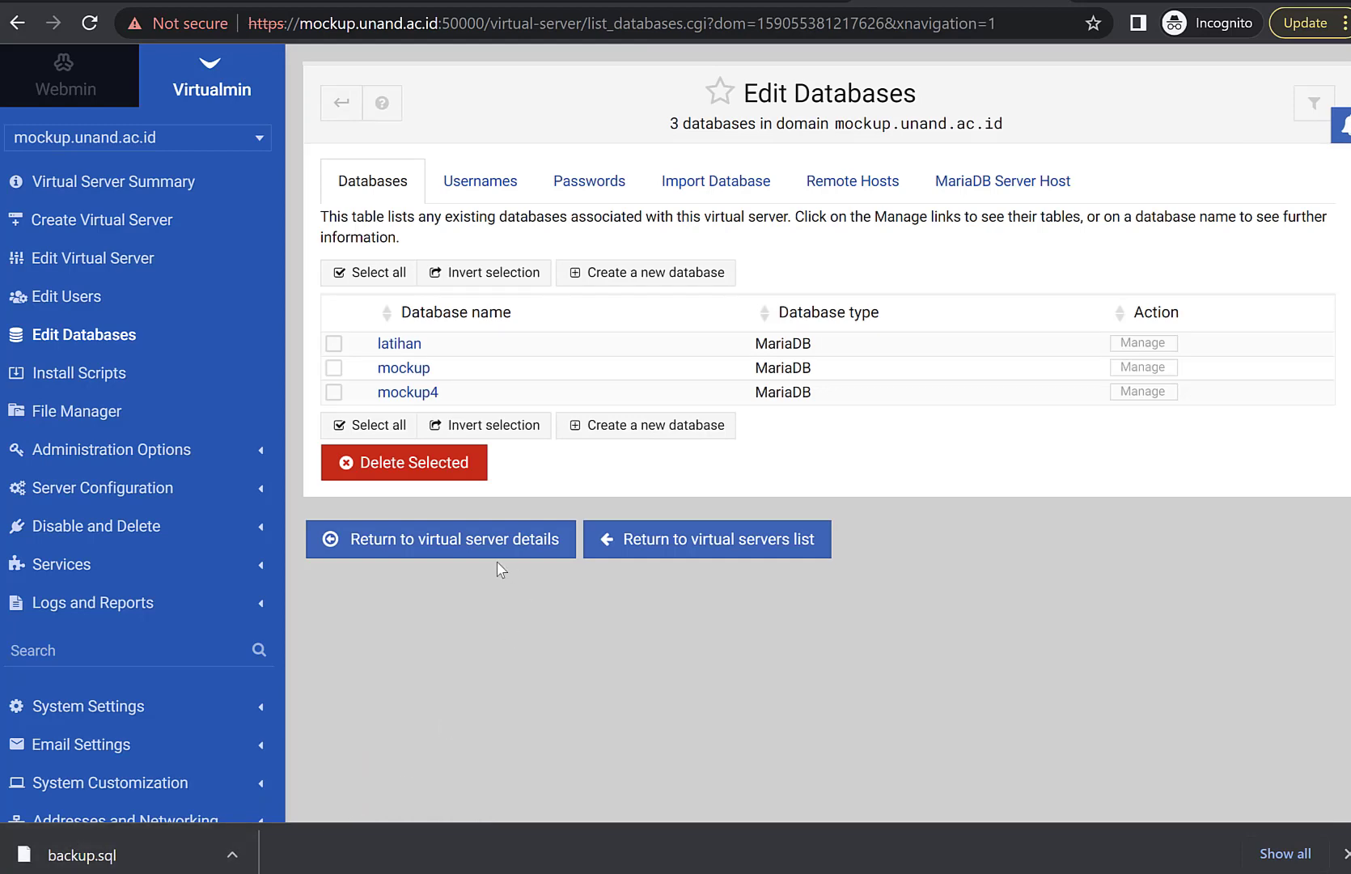
{"action": "left_click", "coordinate": [640, 426]}
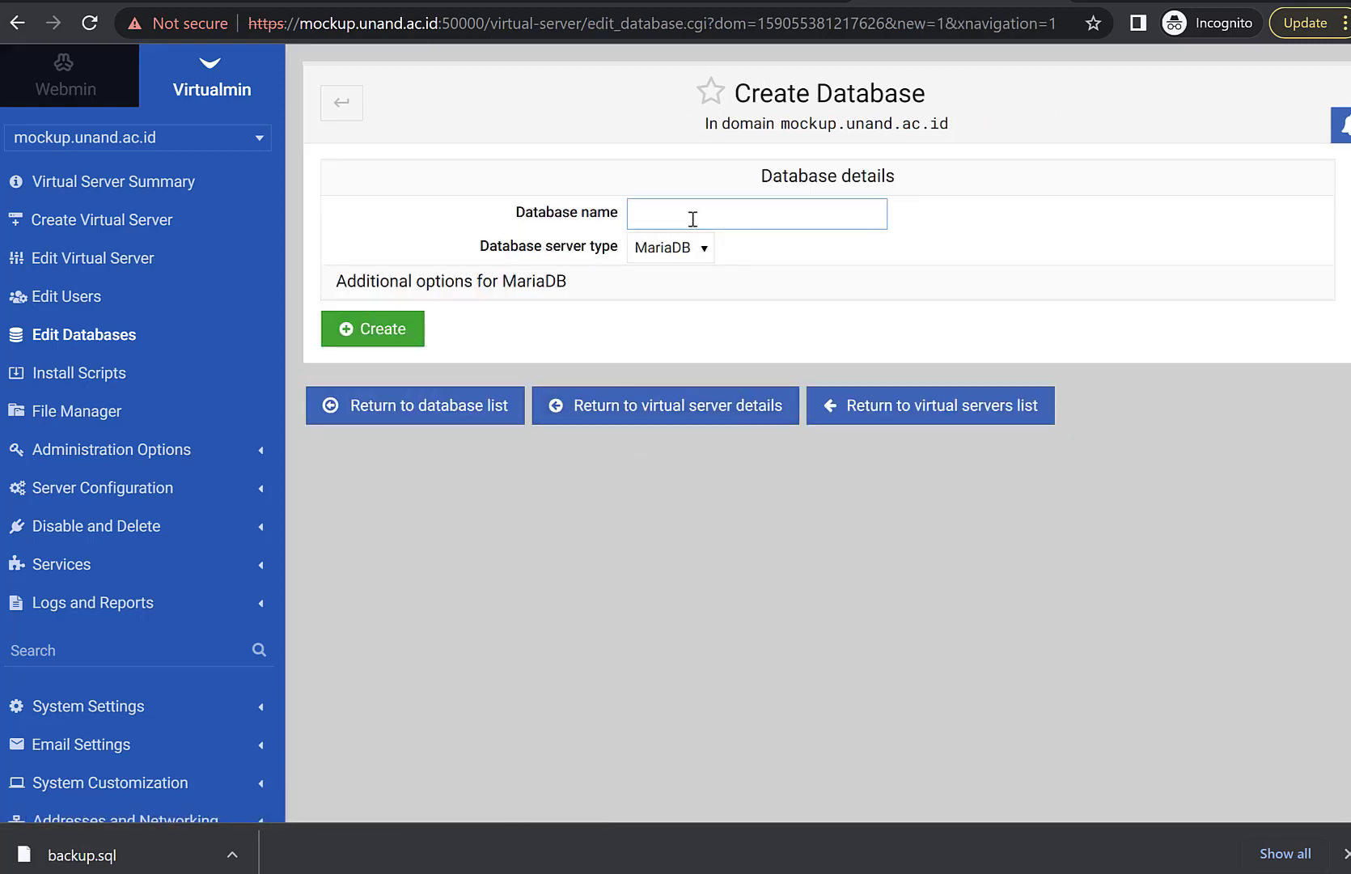
{"action": "type", "text": "mockup5"}
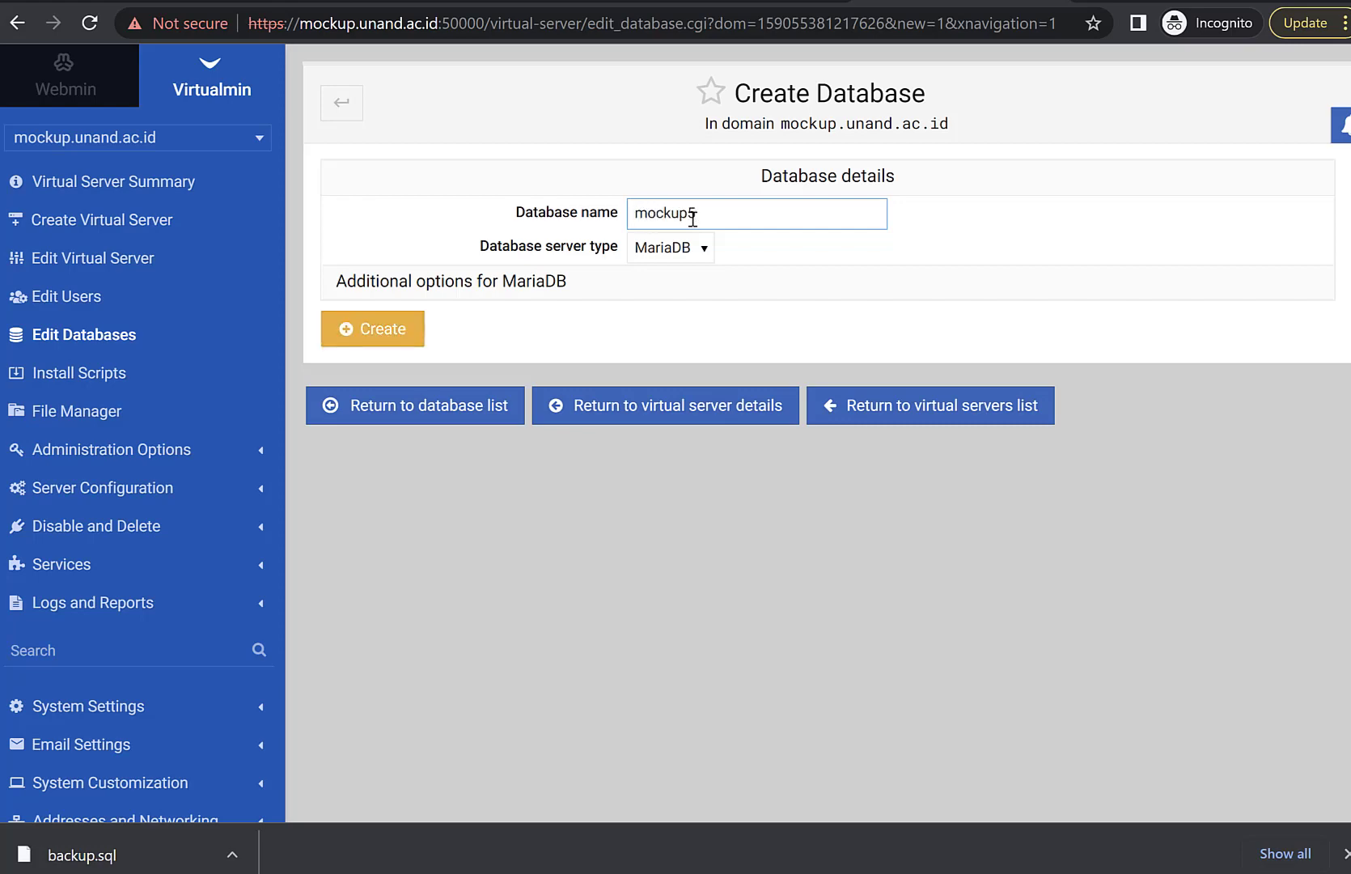
{"action": "left_click", "coordinate": [375, 334]}
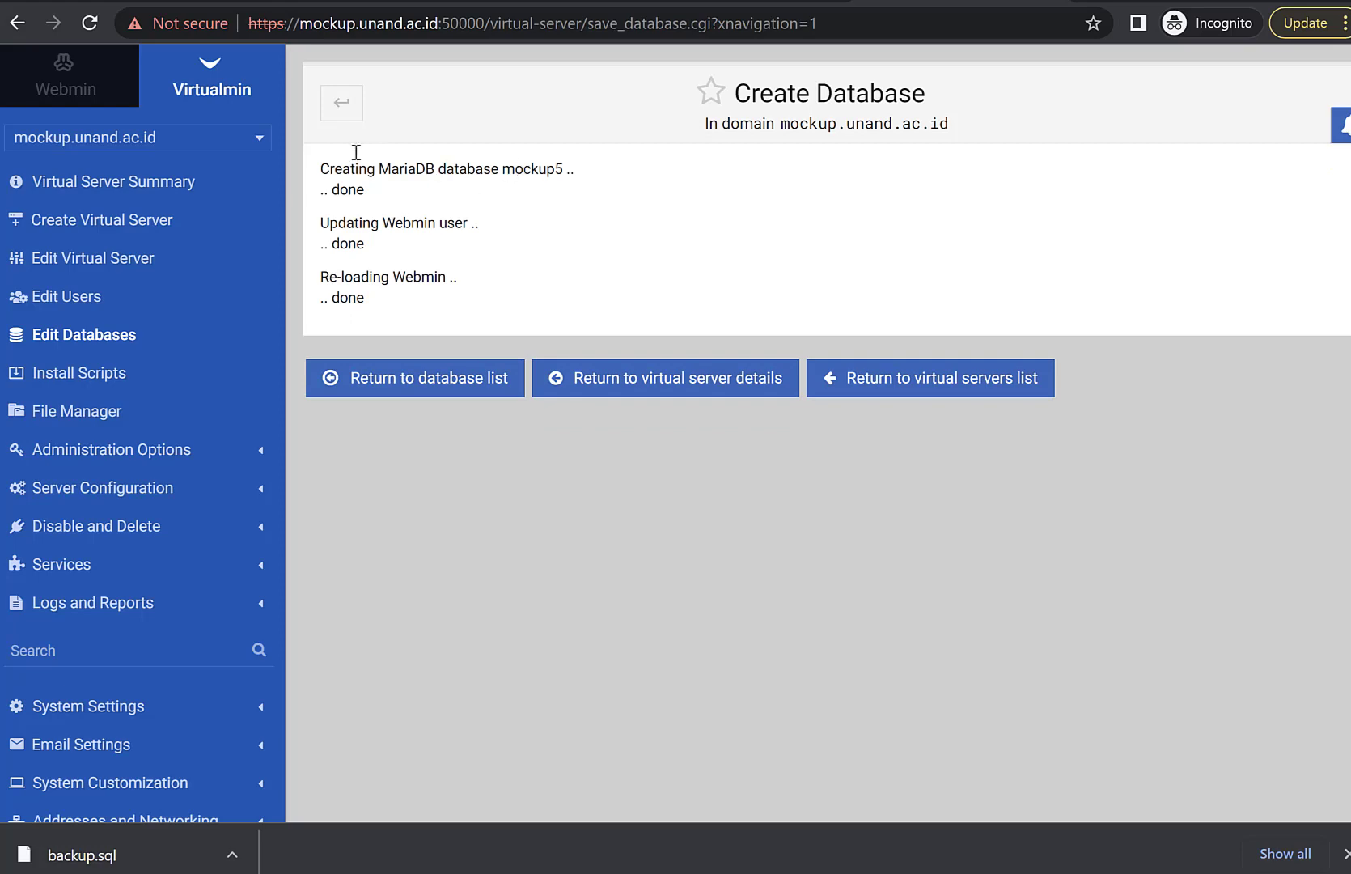
Open the mockup5 database from the domain's database list and bring up its form for running SQL from a file.
{"action": "left_click", "coordinate": [102, 345]}
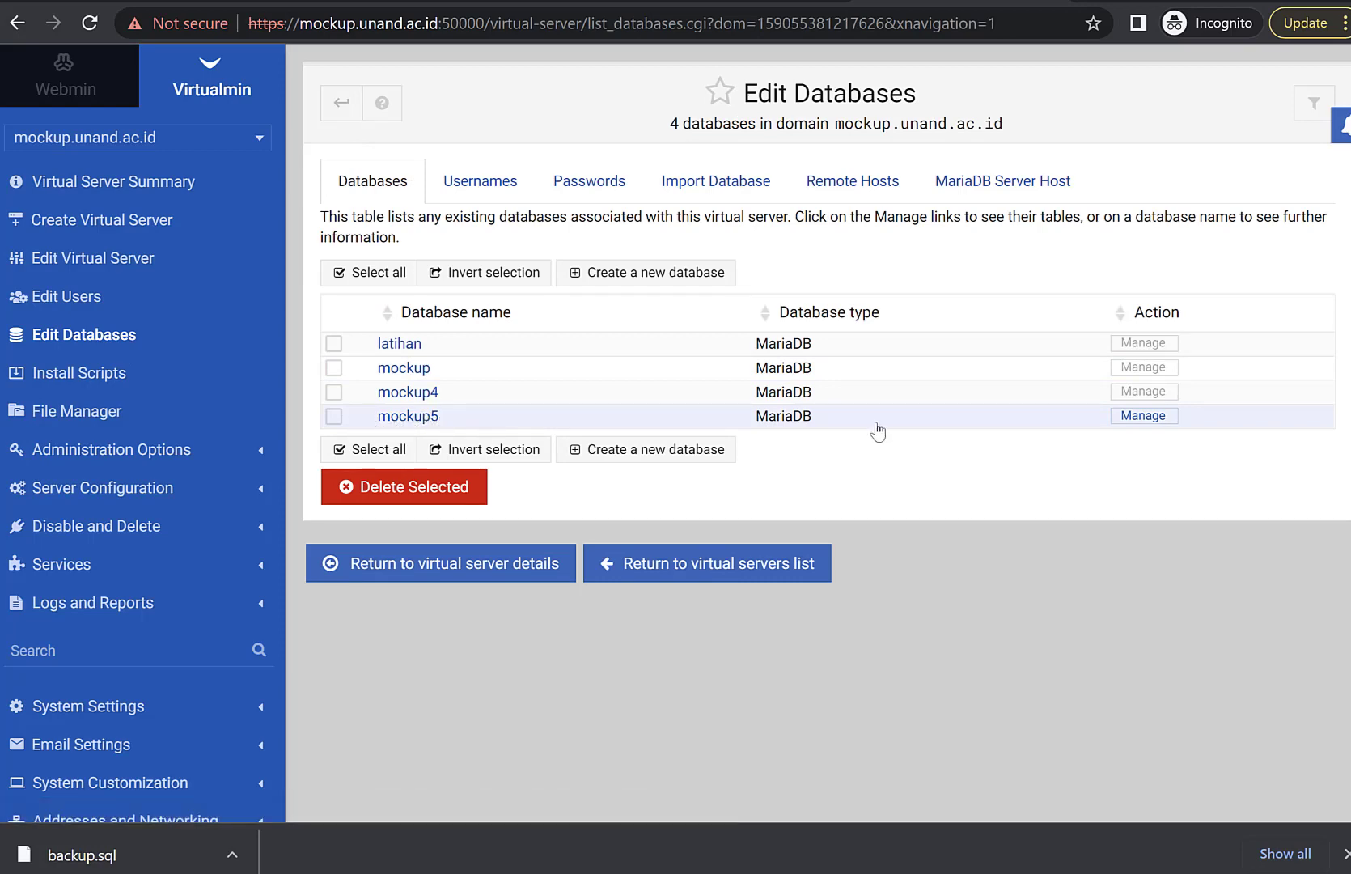
{"action": "left_click", "coordinate": [1143, 416]}
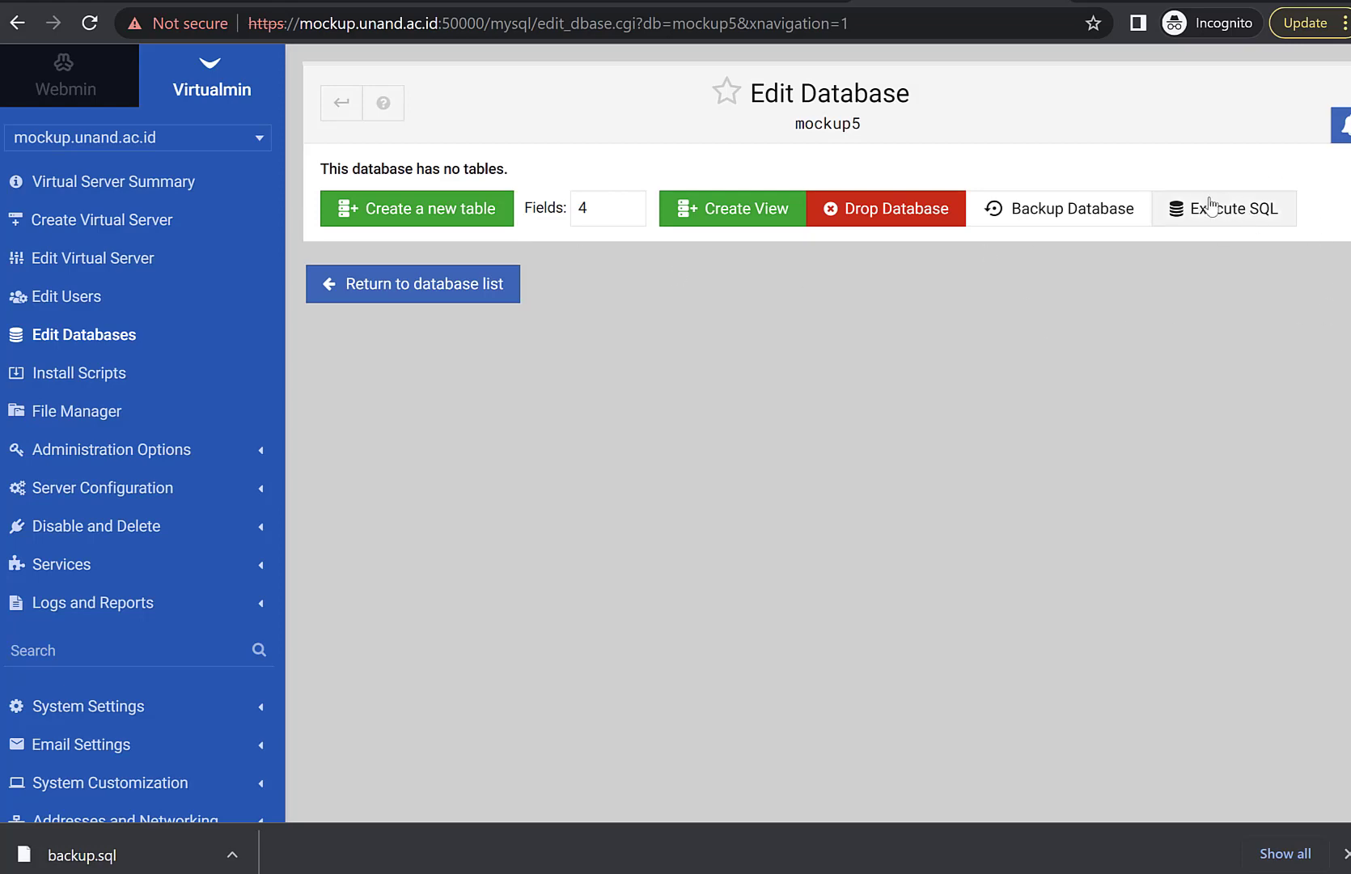
{"action": "left_click", "coordinate": [1255, 217]}
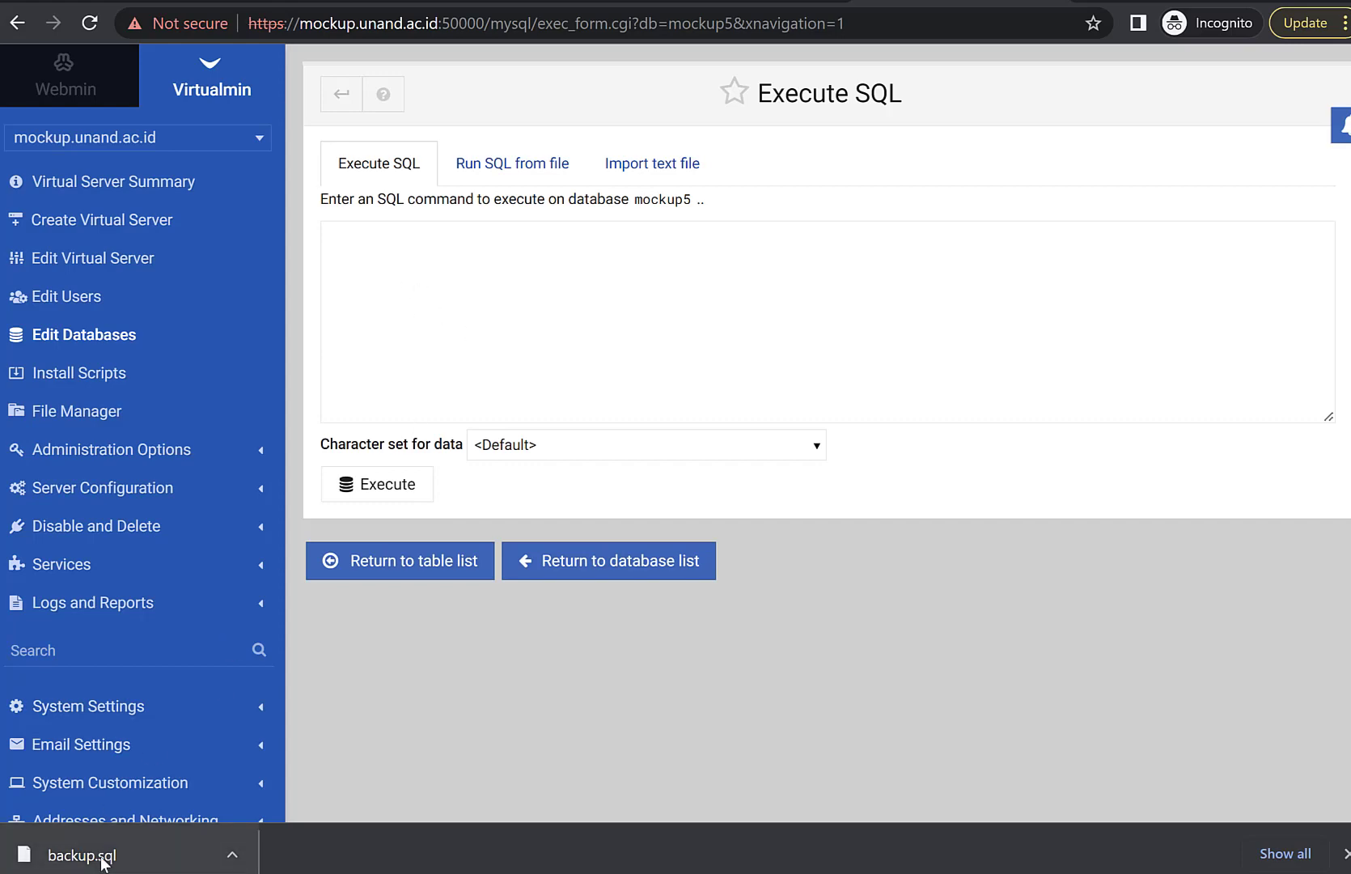
{"action": "left_click", "coordinate": [521, 177]}
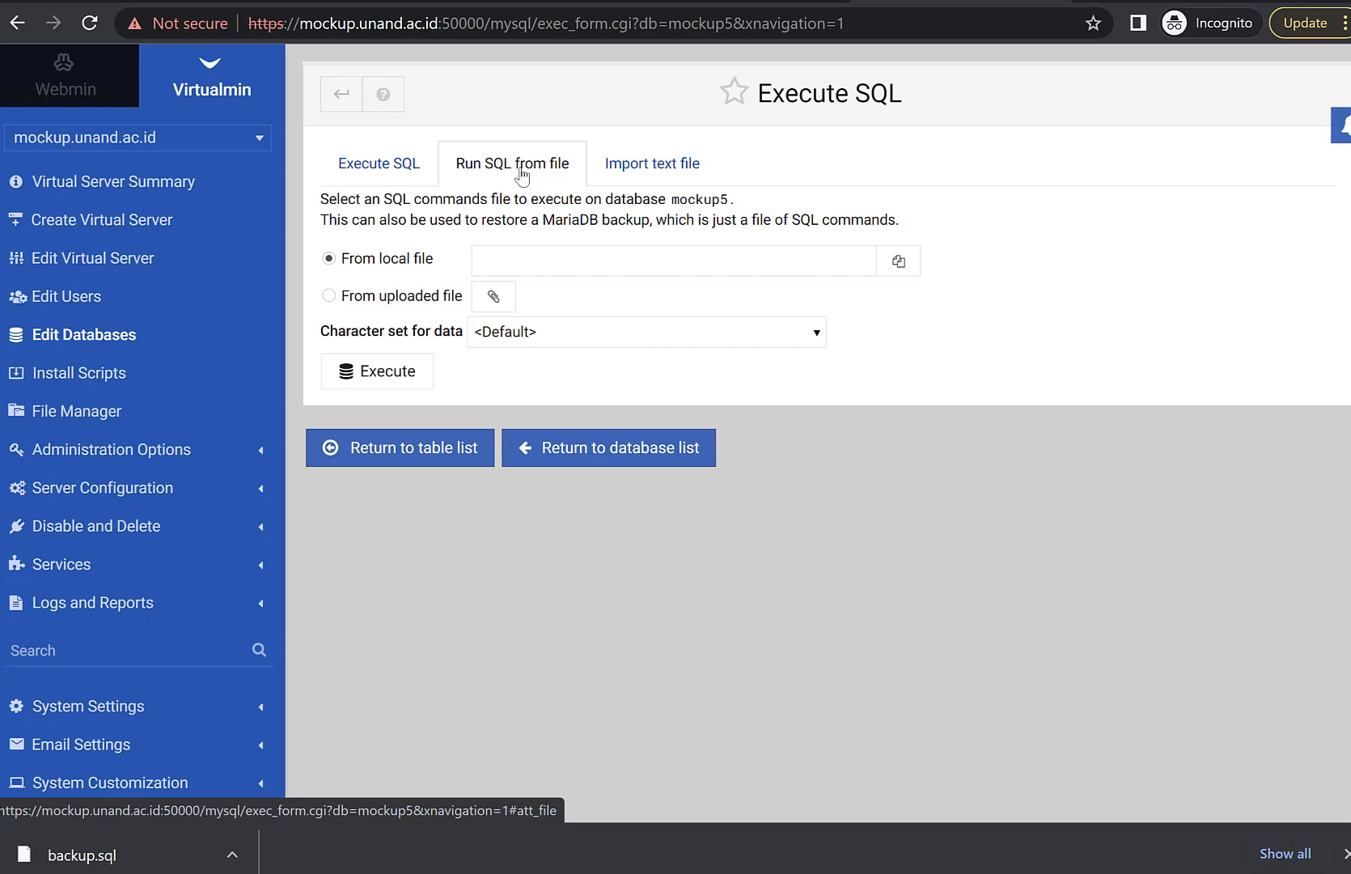
{"action": "left_click", "coordinate": [479, 260]}
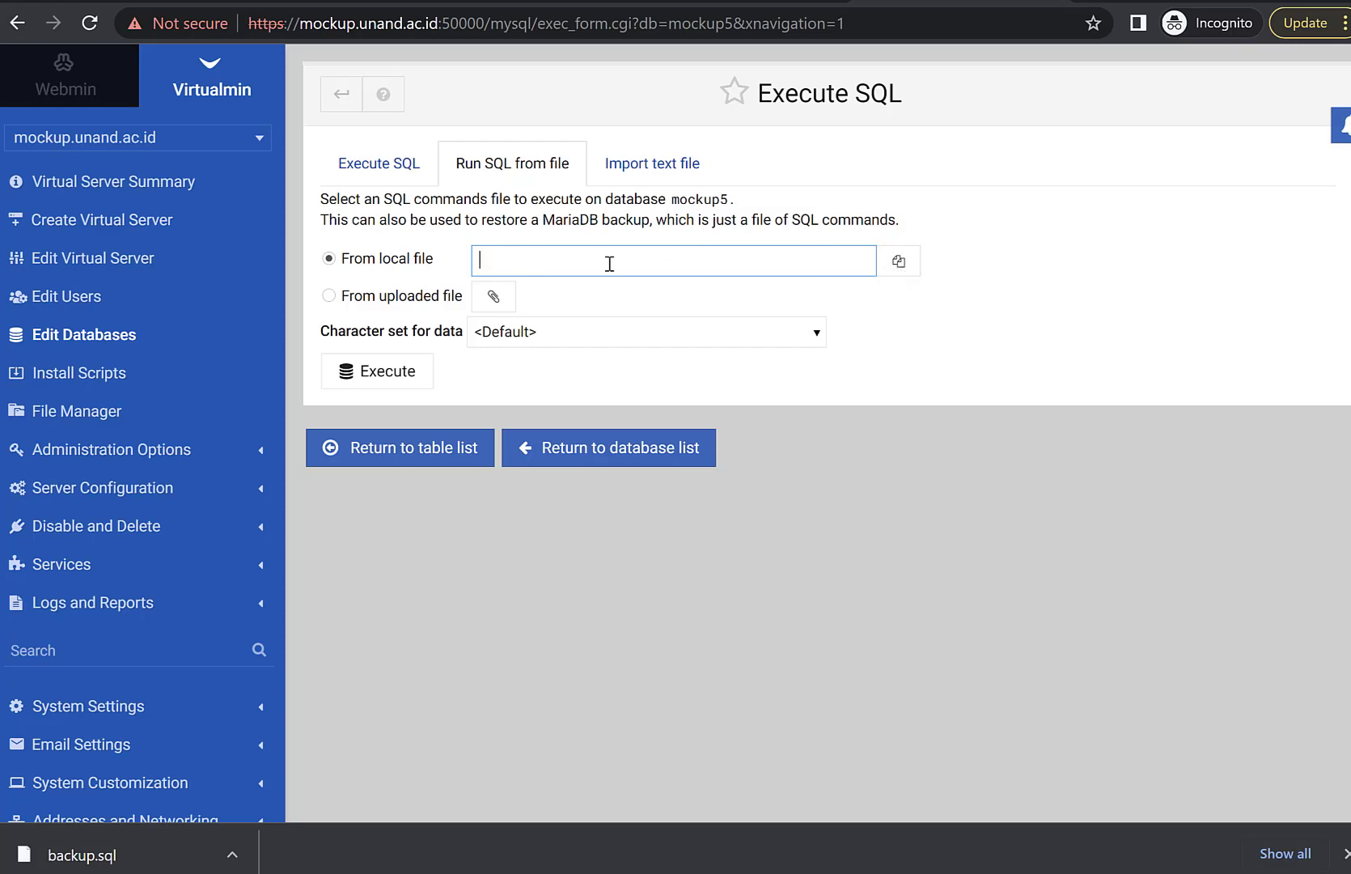
{"action": "left_click", "coordinate": [899, 262]}
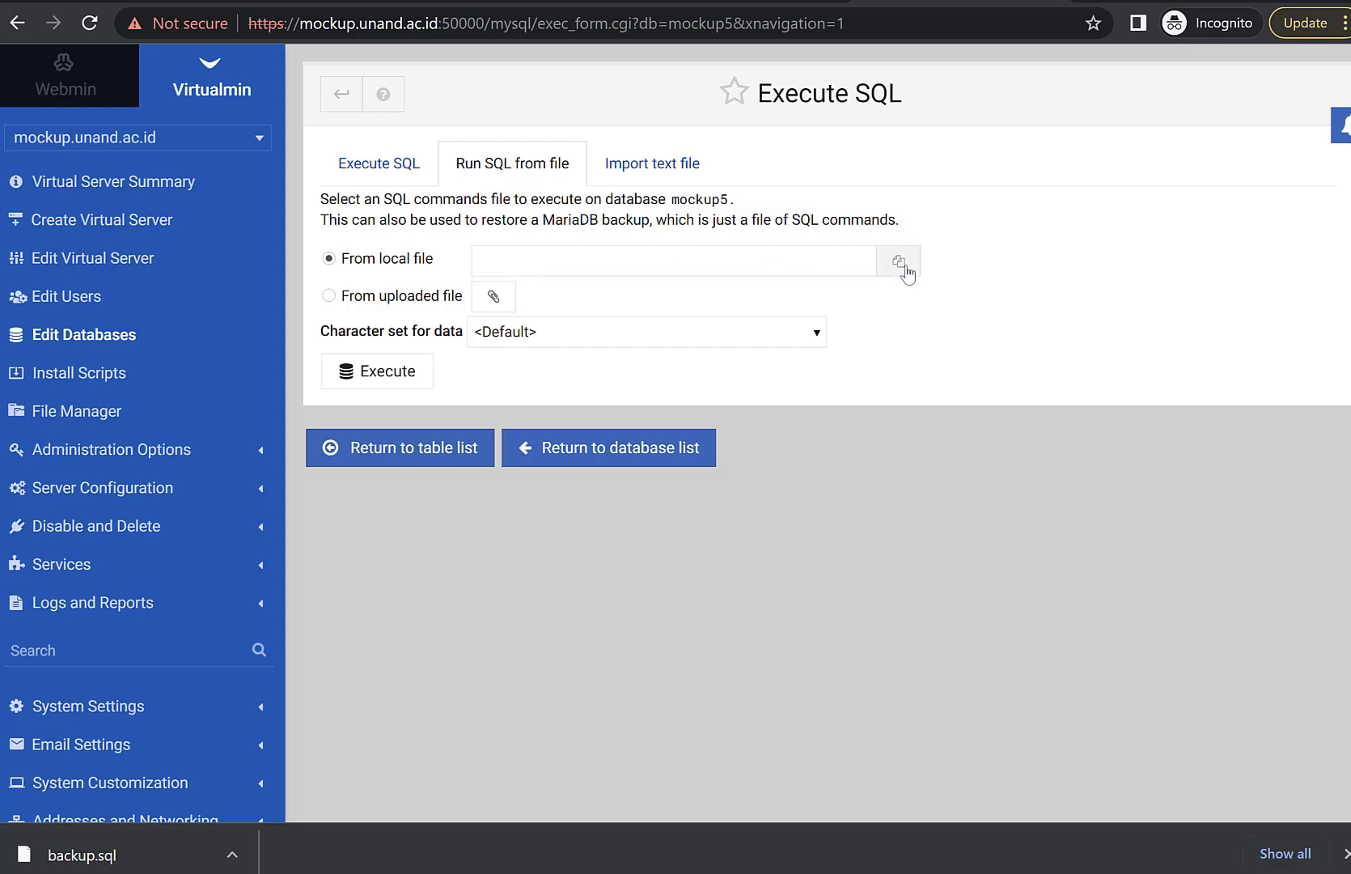
{"action": "scroll", "coordinate": [742, 562], "scroll_direction": "down", "scroll_amount": 1}
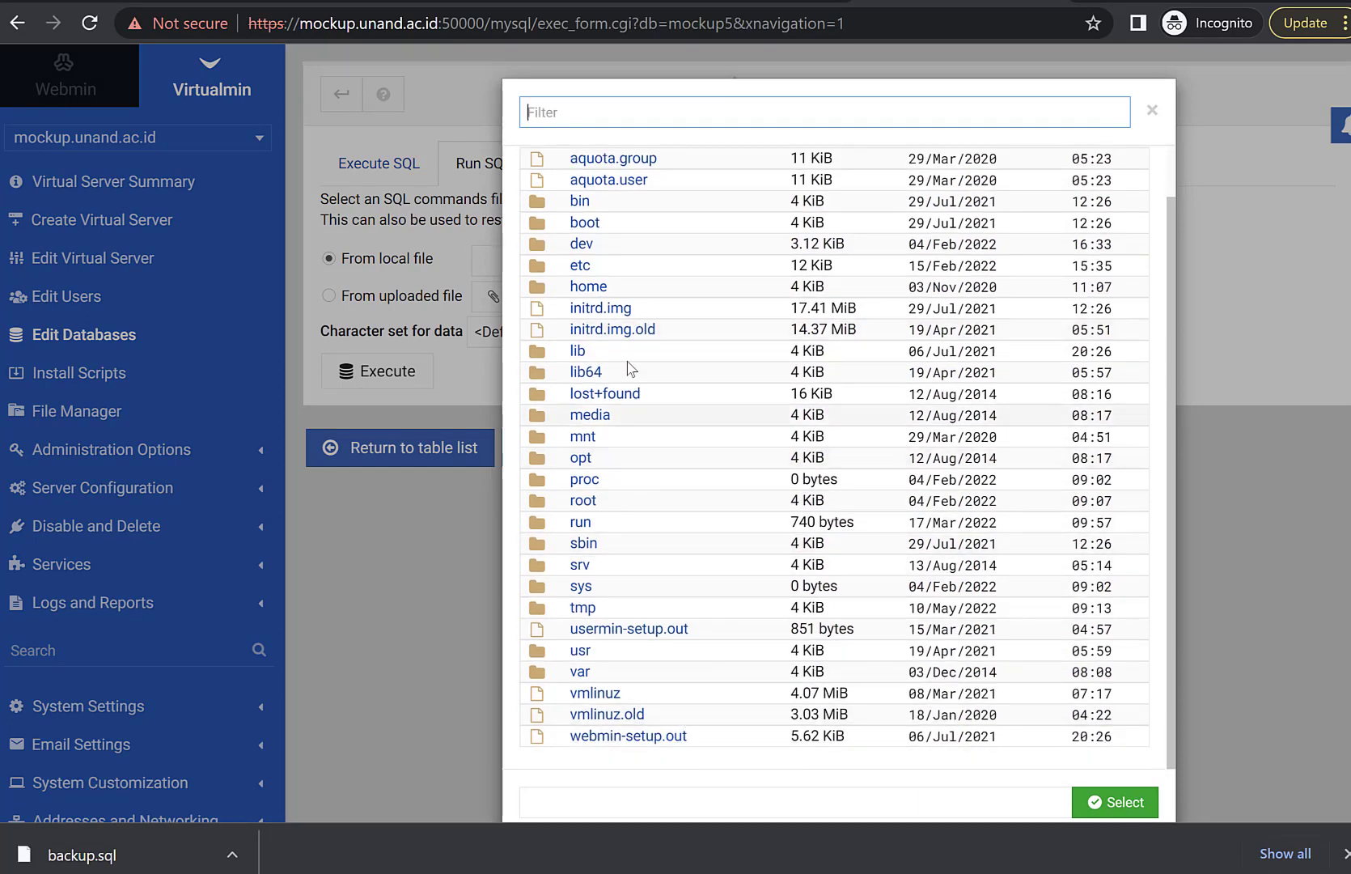
{"action": "left_click", "coordinate": [1153, 111]}
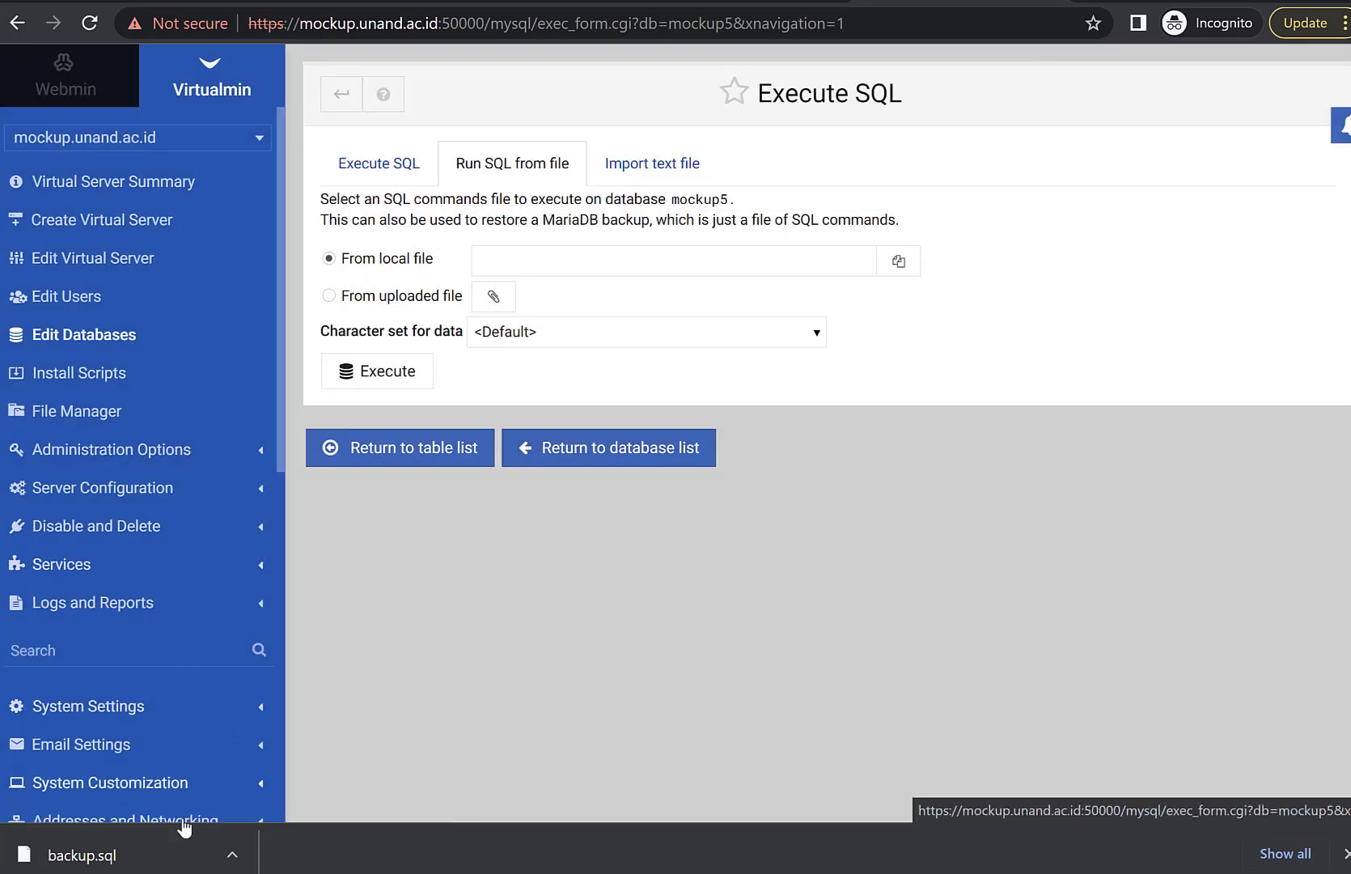
Restore the backup into mockup5 by executing backup.sql from the Downloads folder as an uploaded file.
{"action": "left_click", "coordinate": [329, 296]}
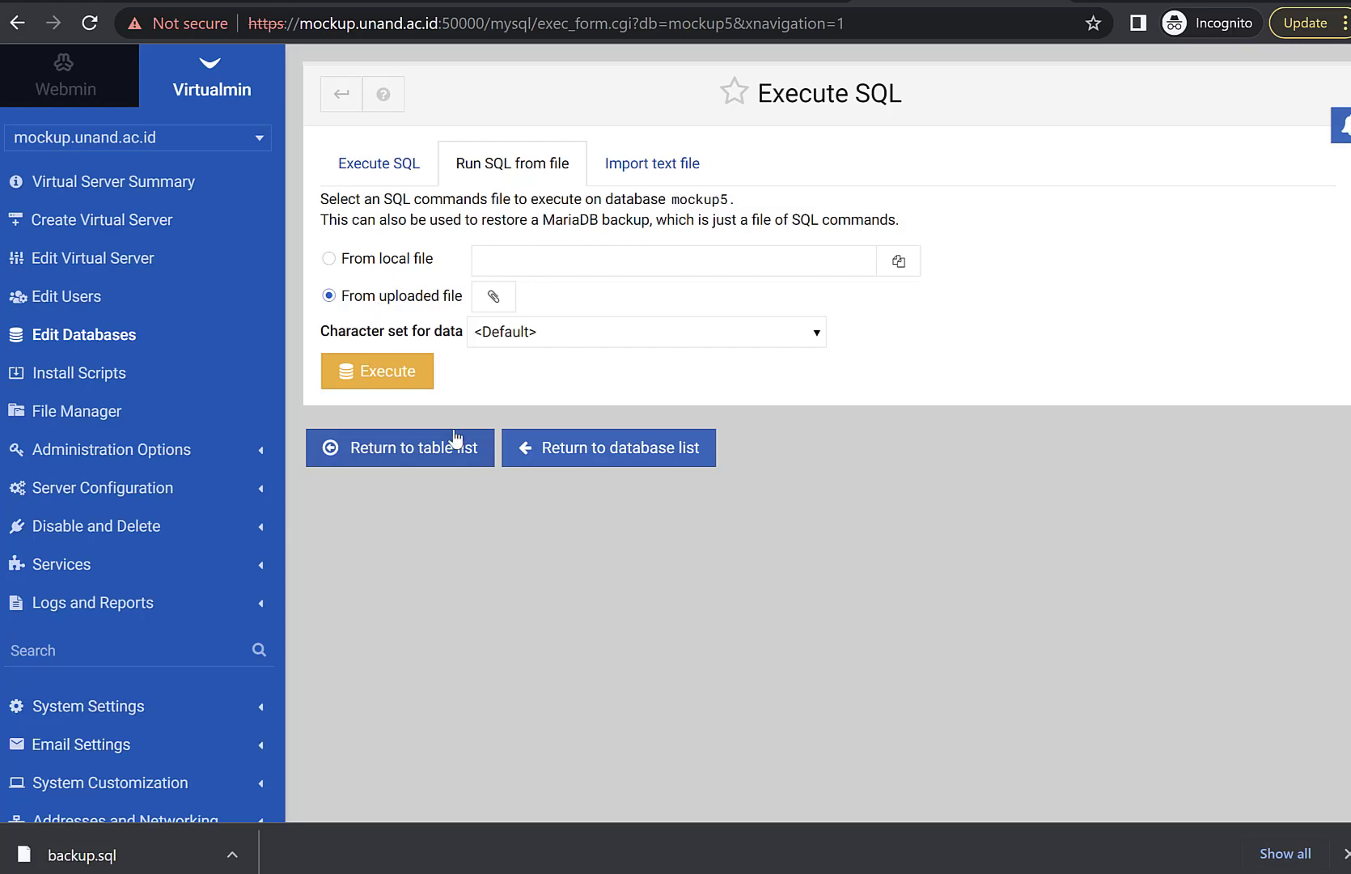
{"action": "left_click", "coordinate": [490, 305]}
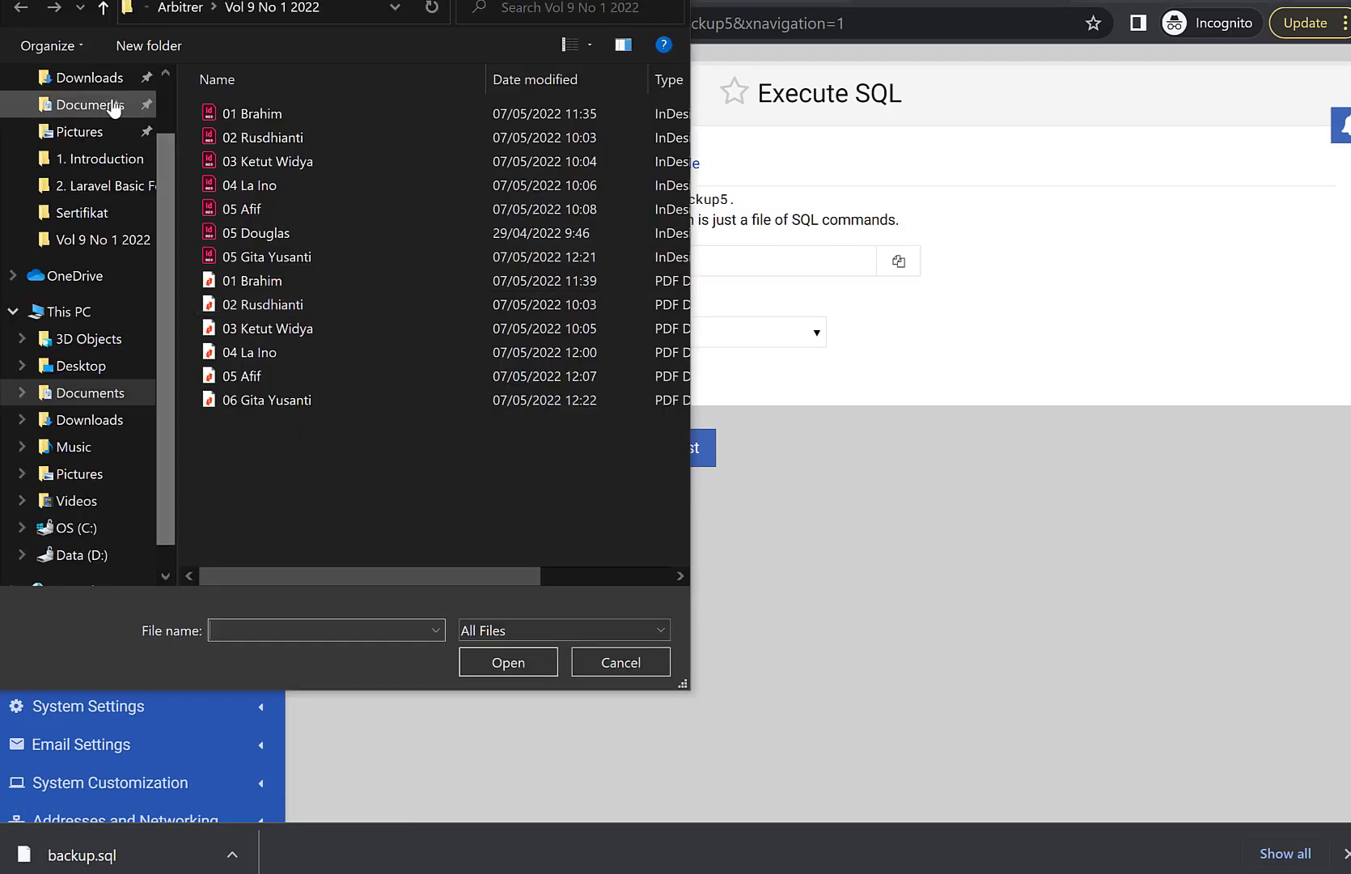
{"action": "left_click", "coordinate": [90, 77]}
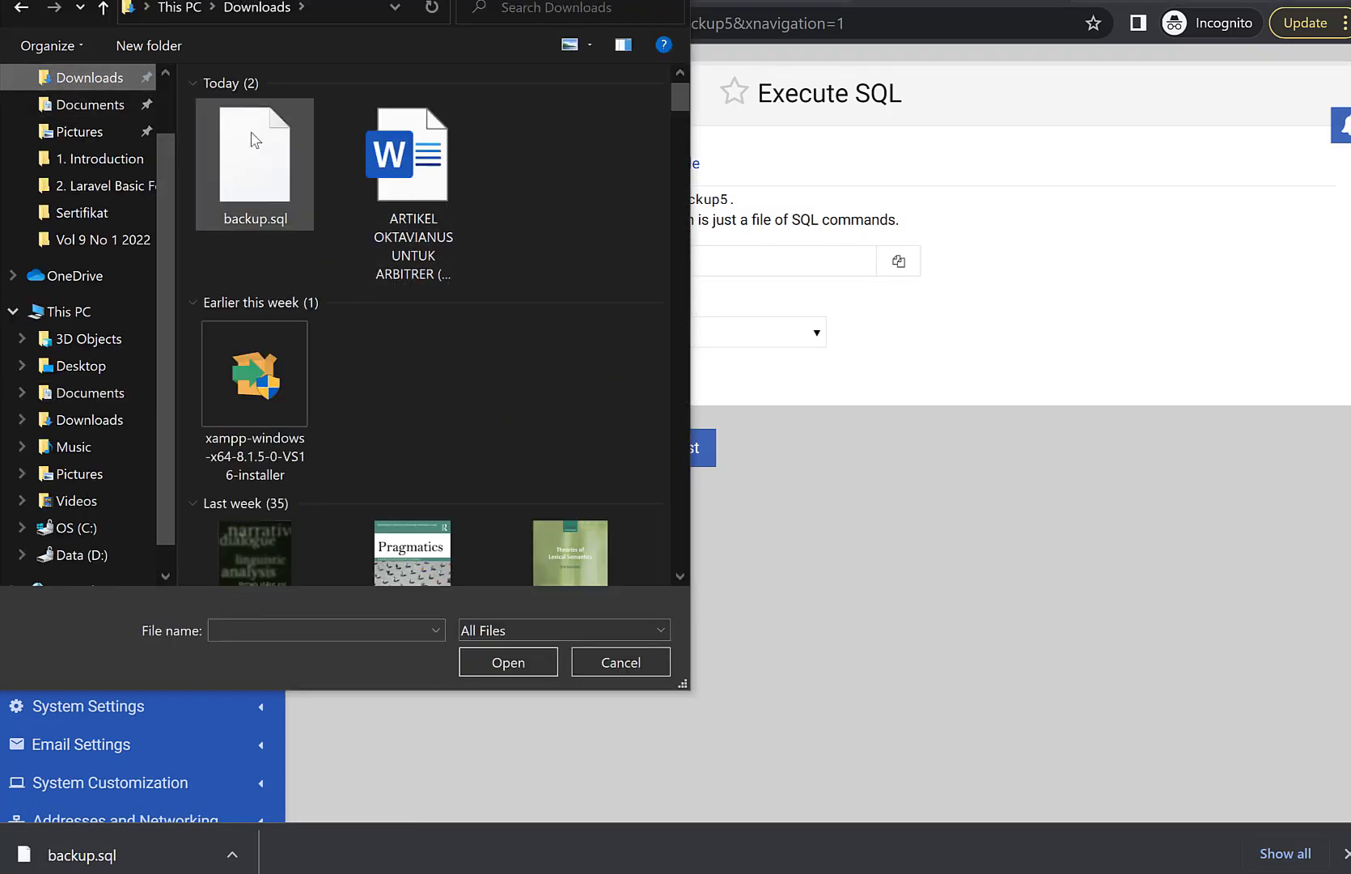
{"action": "left_click", "coordinate": [246, 139]}
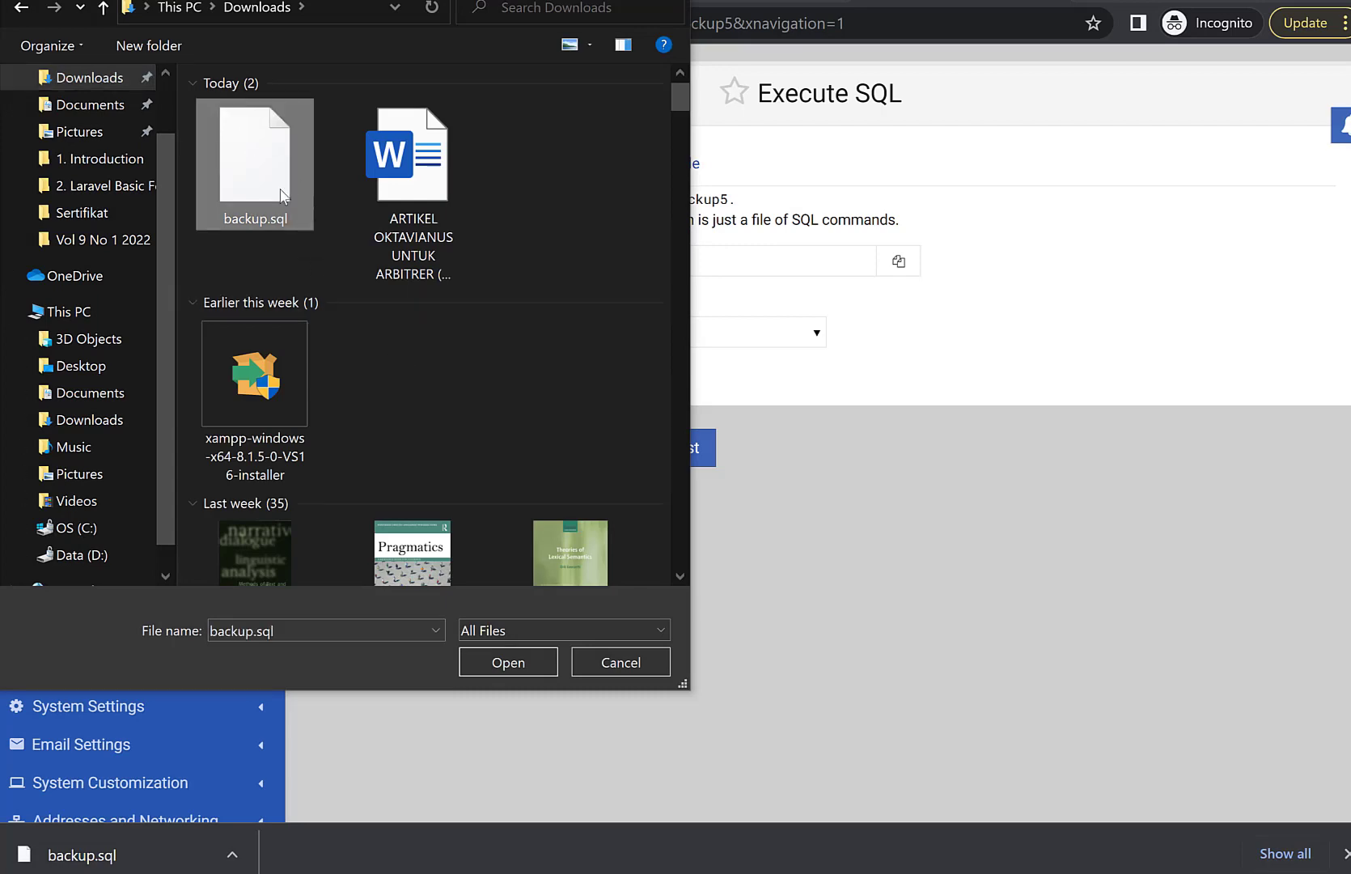
{"action": "left_click", "coordinate": [488, 666]}
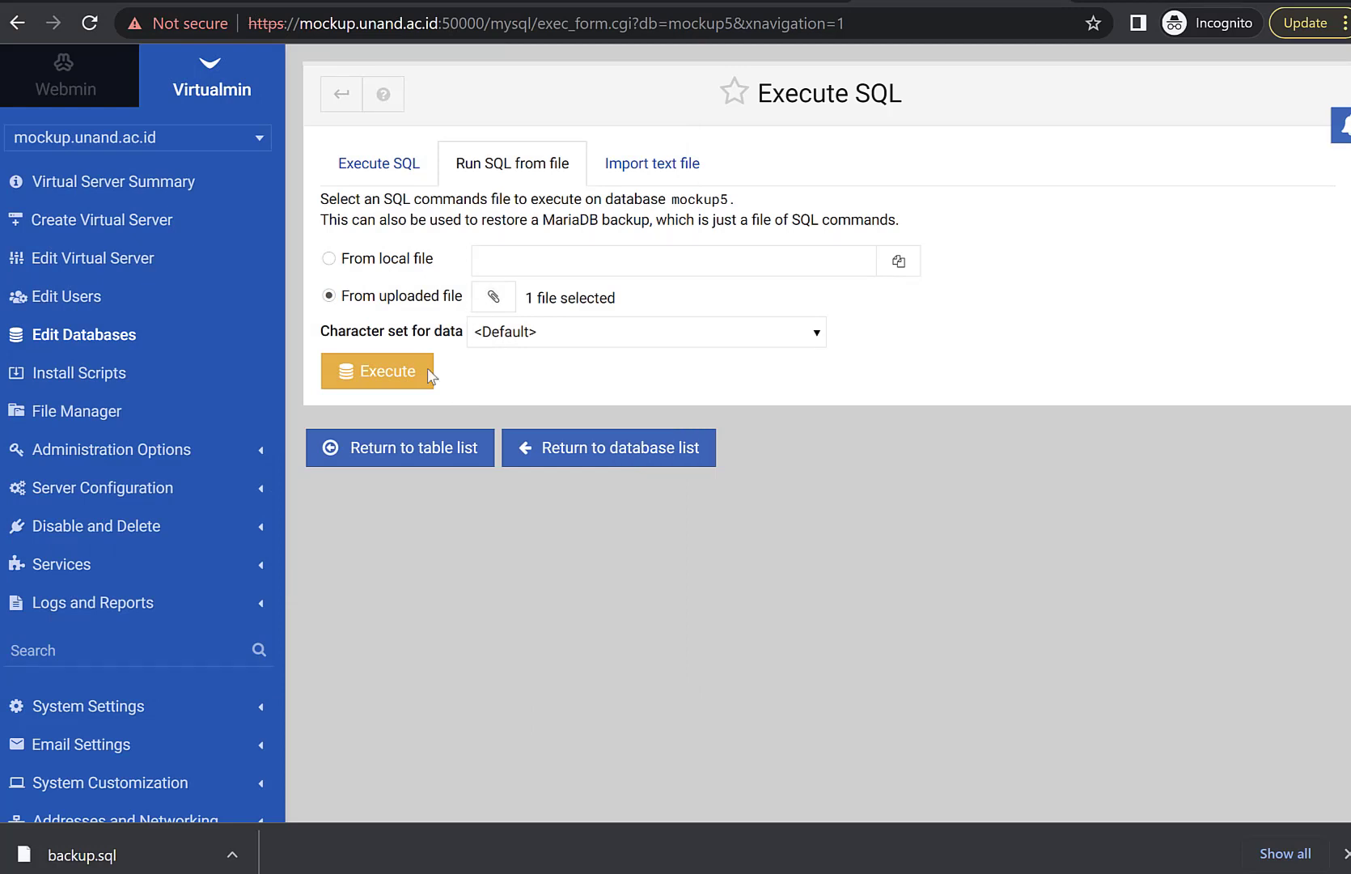
{"action": "left_click", "coordinate": [380, 374]}
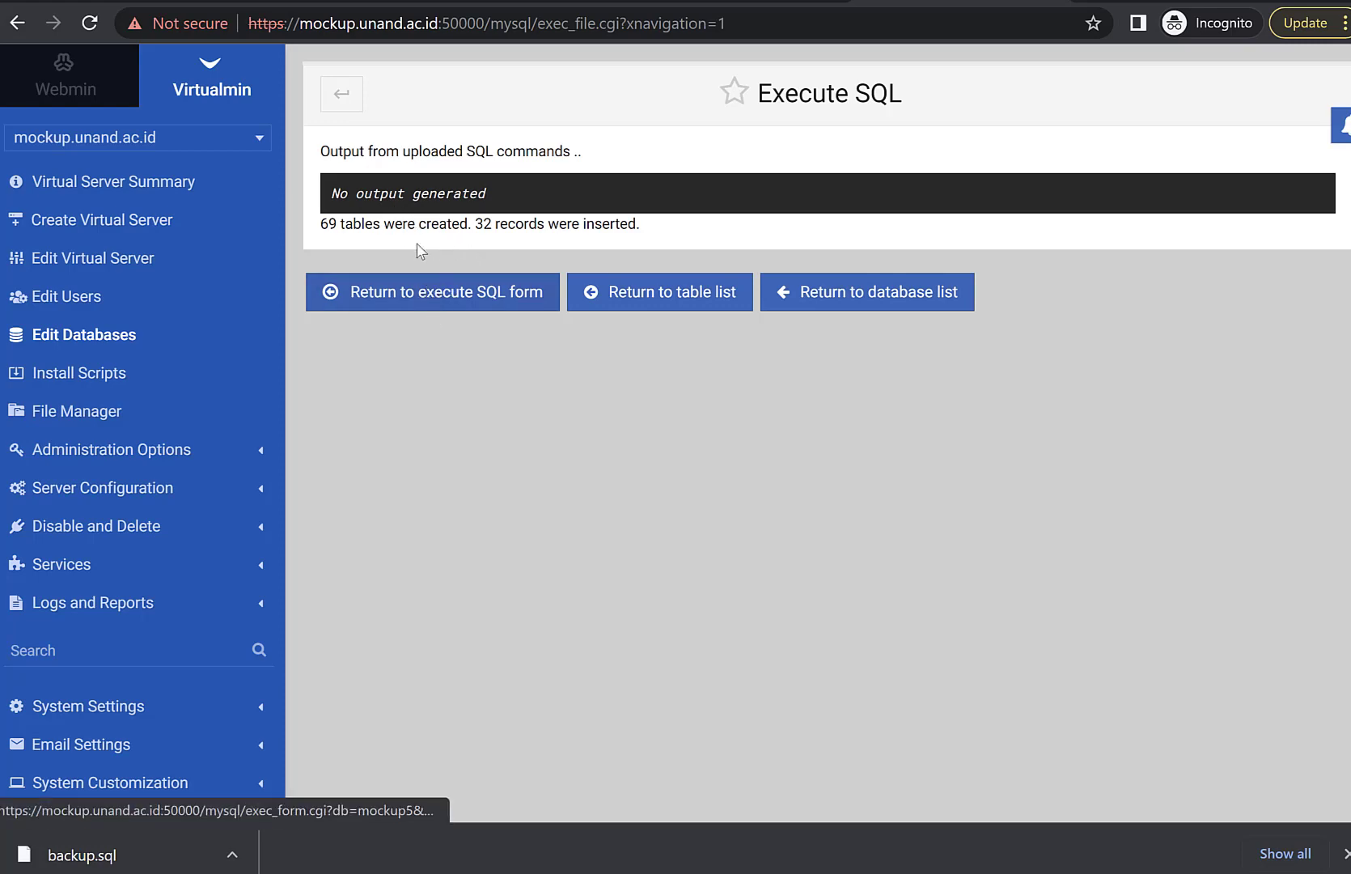
Examine the tables of mockup5 and check its entry in the MariaDB server's list of all databases.
{"action": "left_click", "coordinate": [45, 338]}
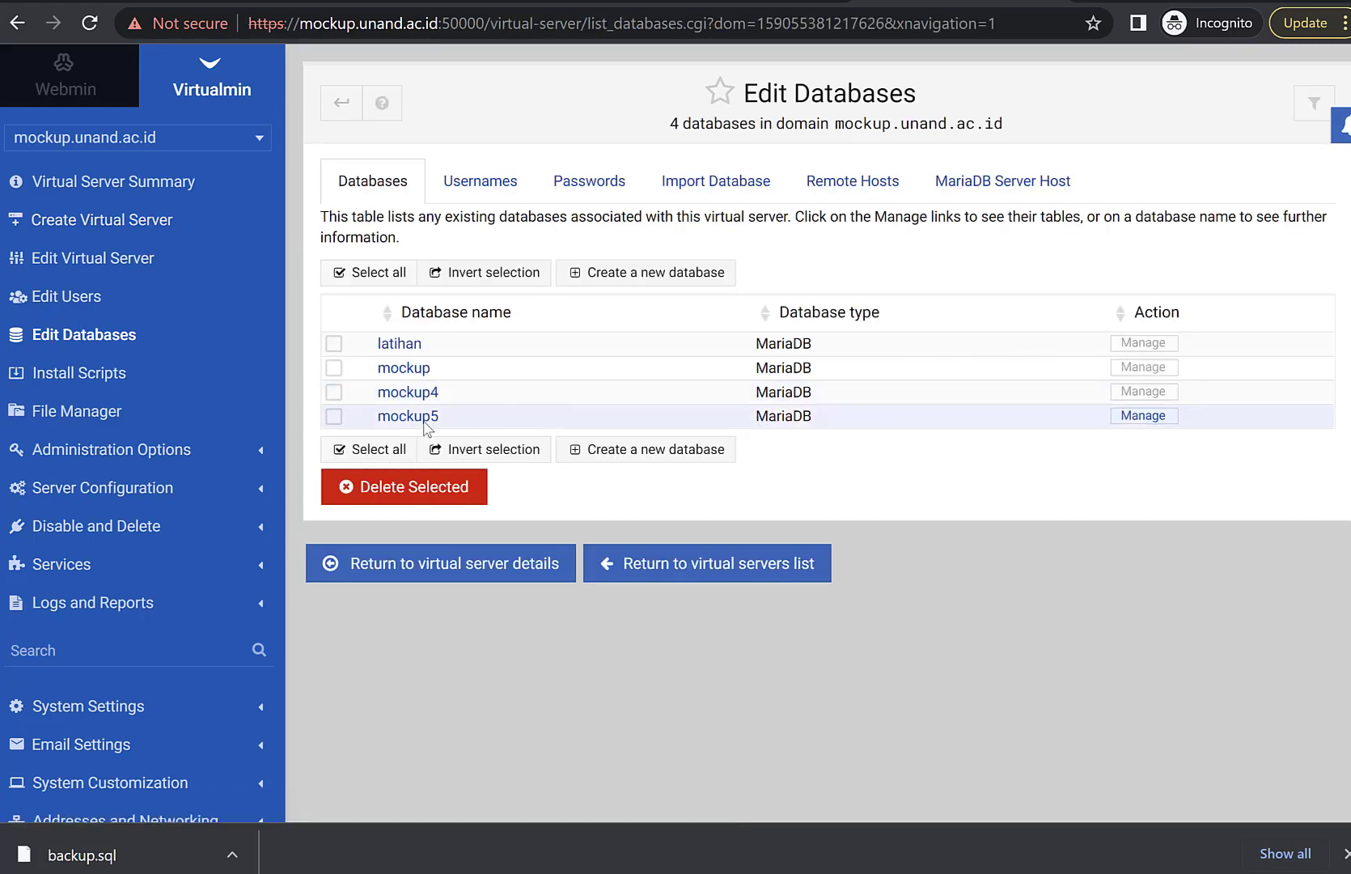
{"action": "left_click", "coordinate": [1149, 416]}
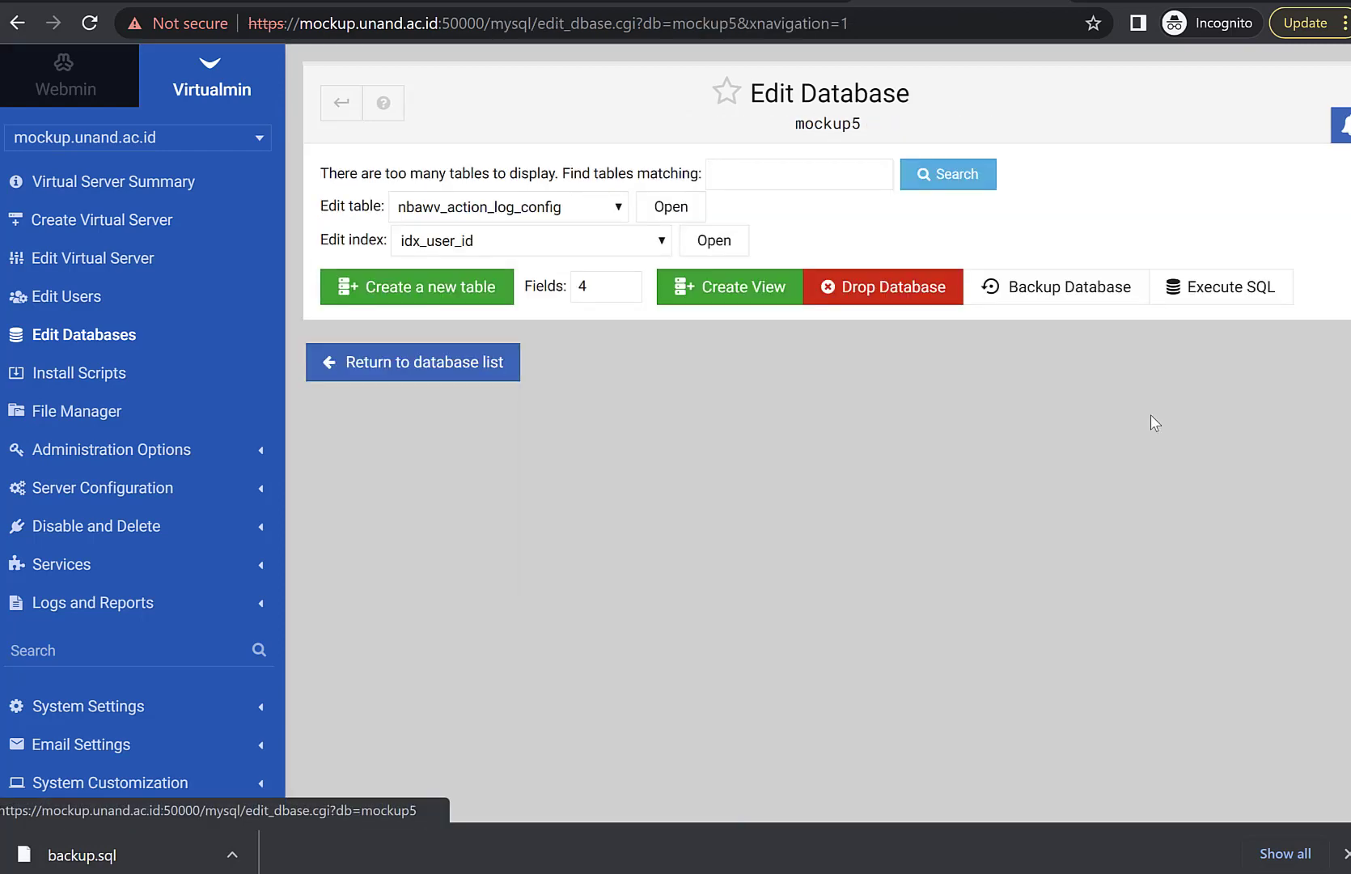
{"action": "left_click", "coordinate": [617, 211]}
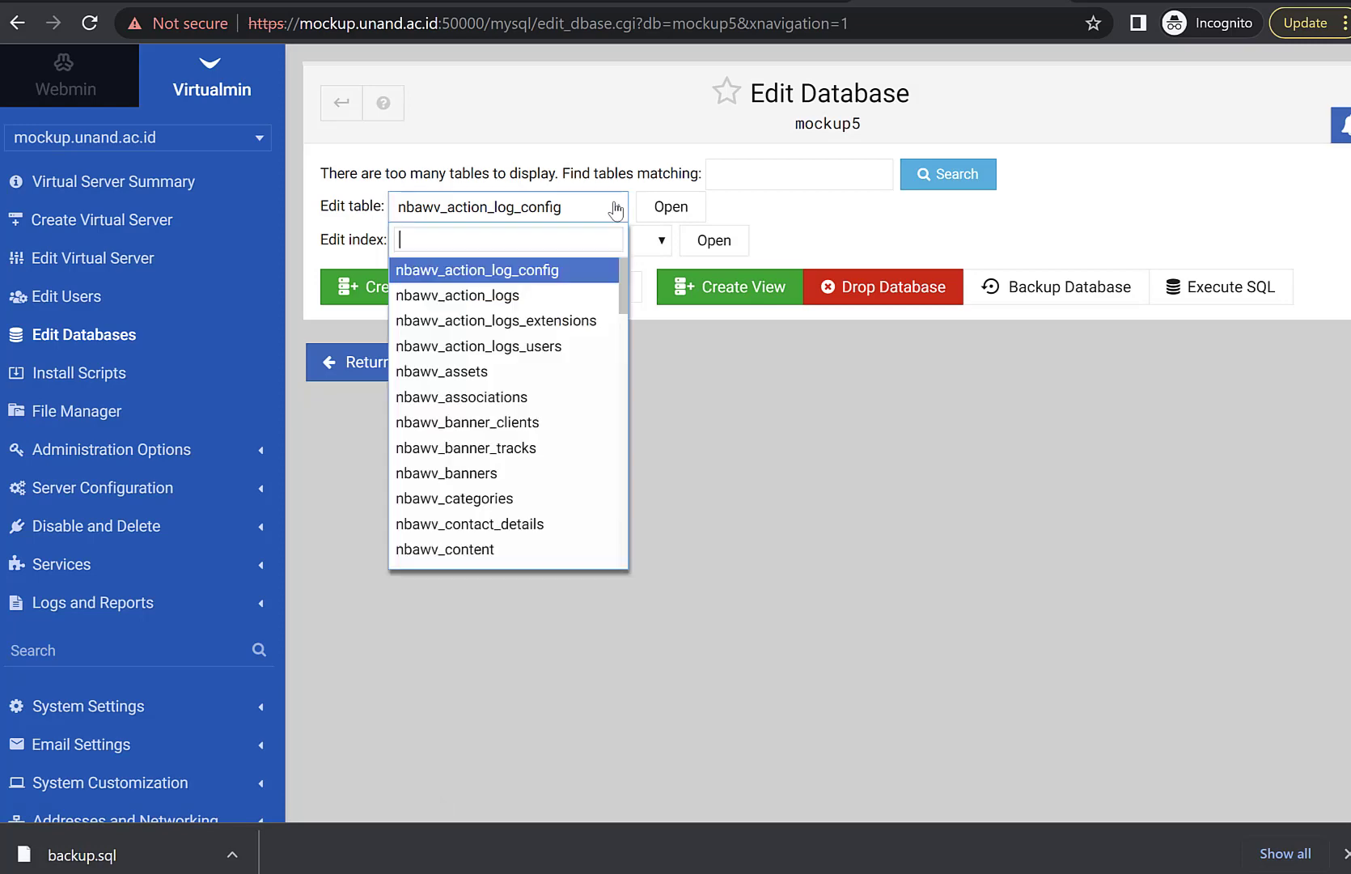
{"action": "scroll", "coordinate": [485, 467], "scroll_direction": "down", "scroll_amount": 2}
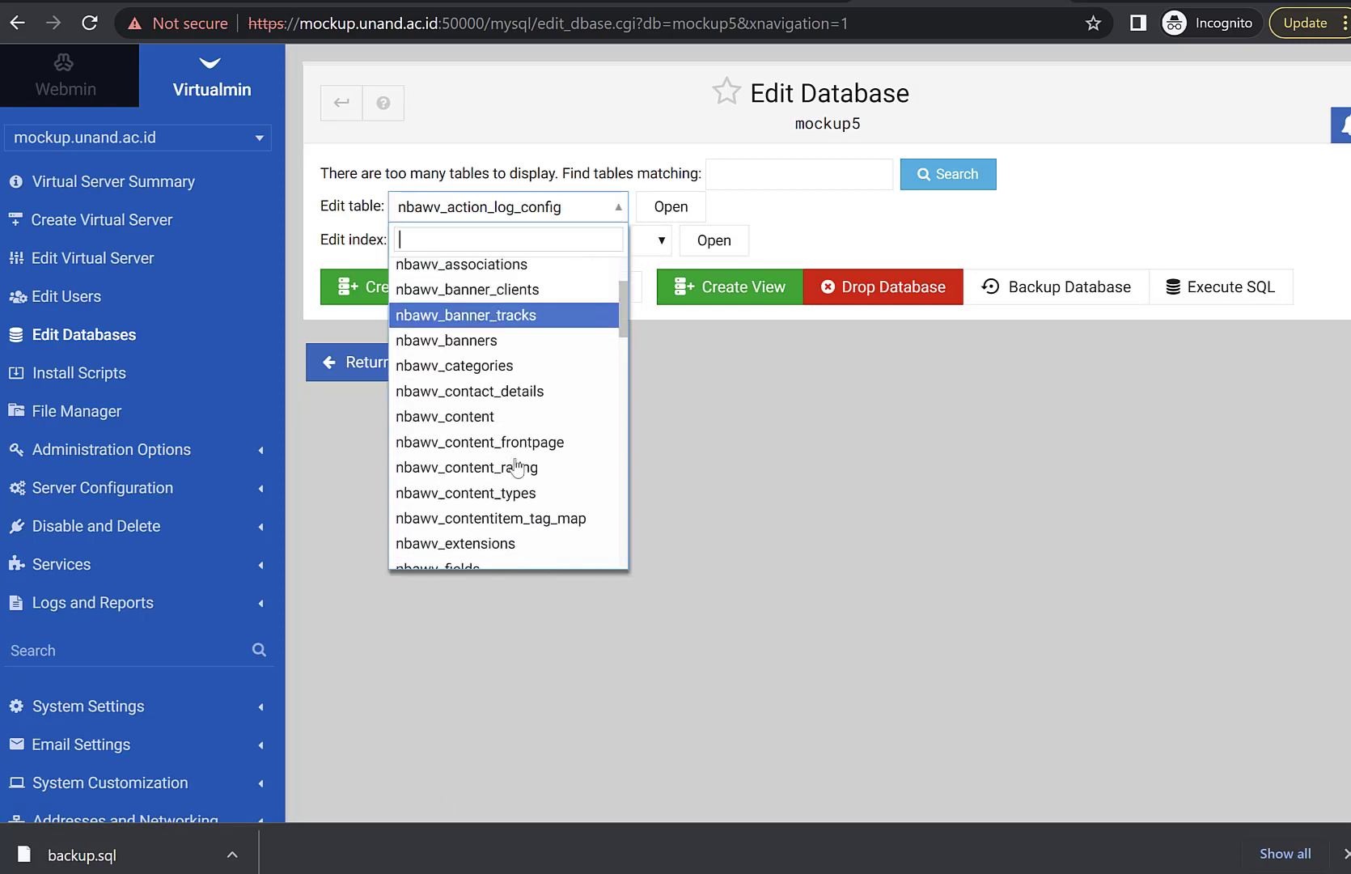
{"action": "scroll", "coordinate": [580, 474], "scroll_direction": "down", "scroll_amount": 4}
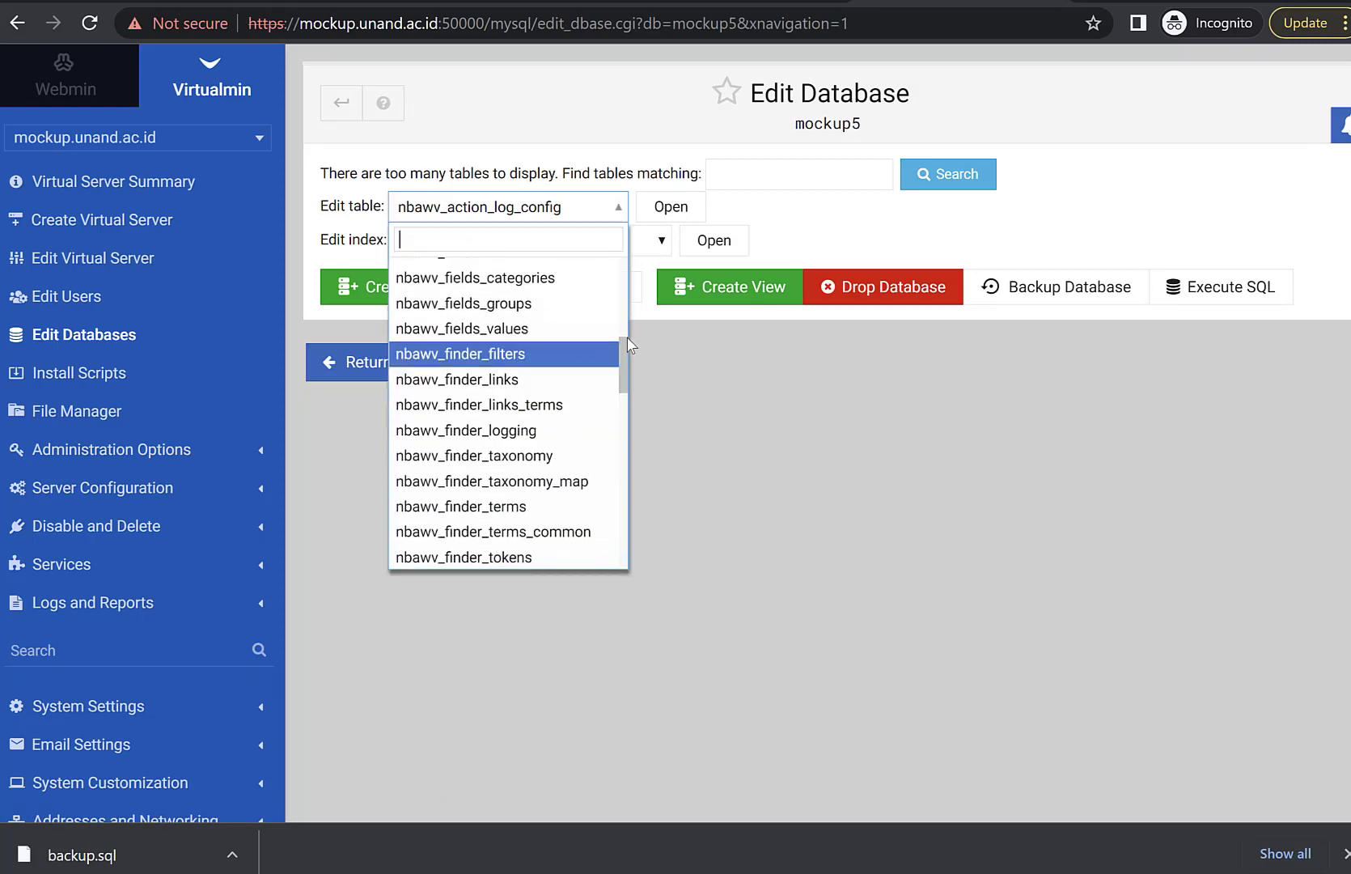
{"action": "left_click_drag", "start_coordinate": [623, 350], "coordinate": [706, 453]}
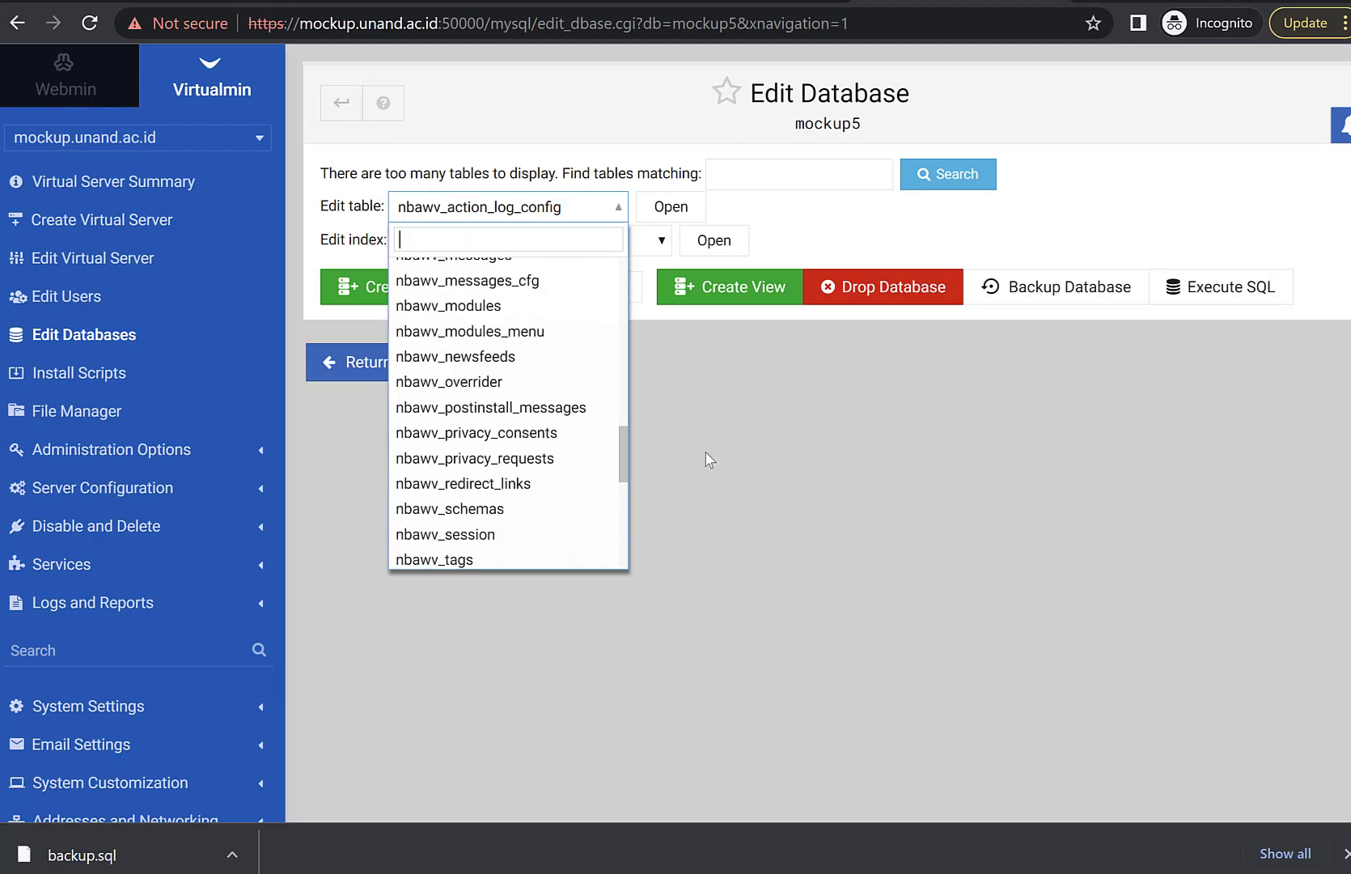
{"action": "left_click", "coordinate": [706, 455]}
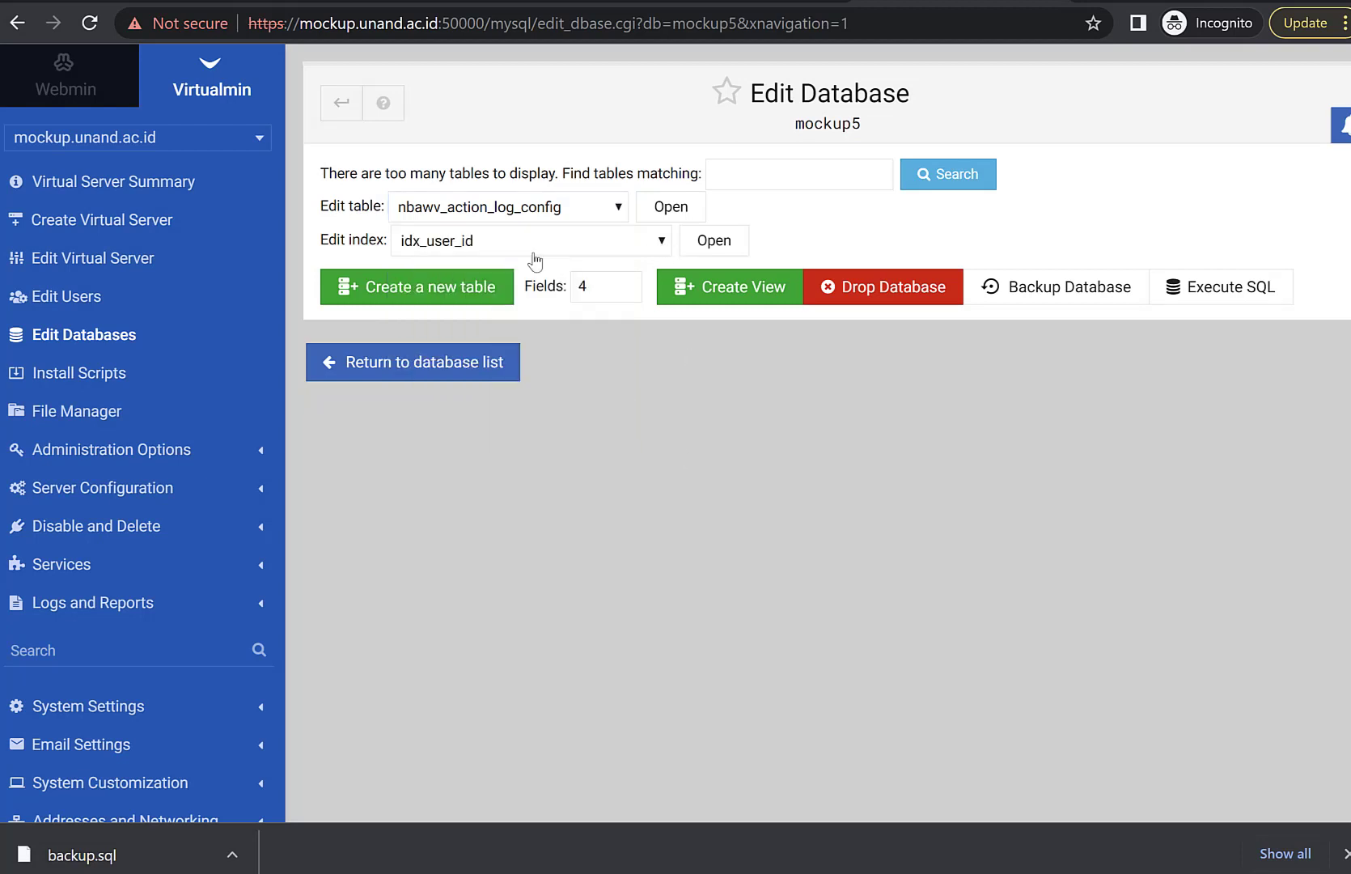
{"action": "left_click", "coordinate": [341, 103]}
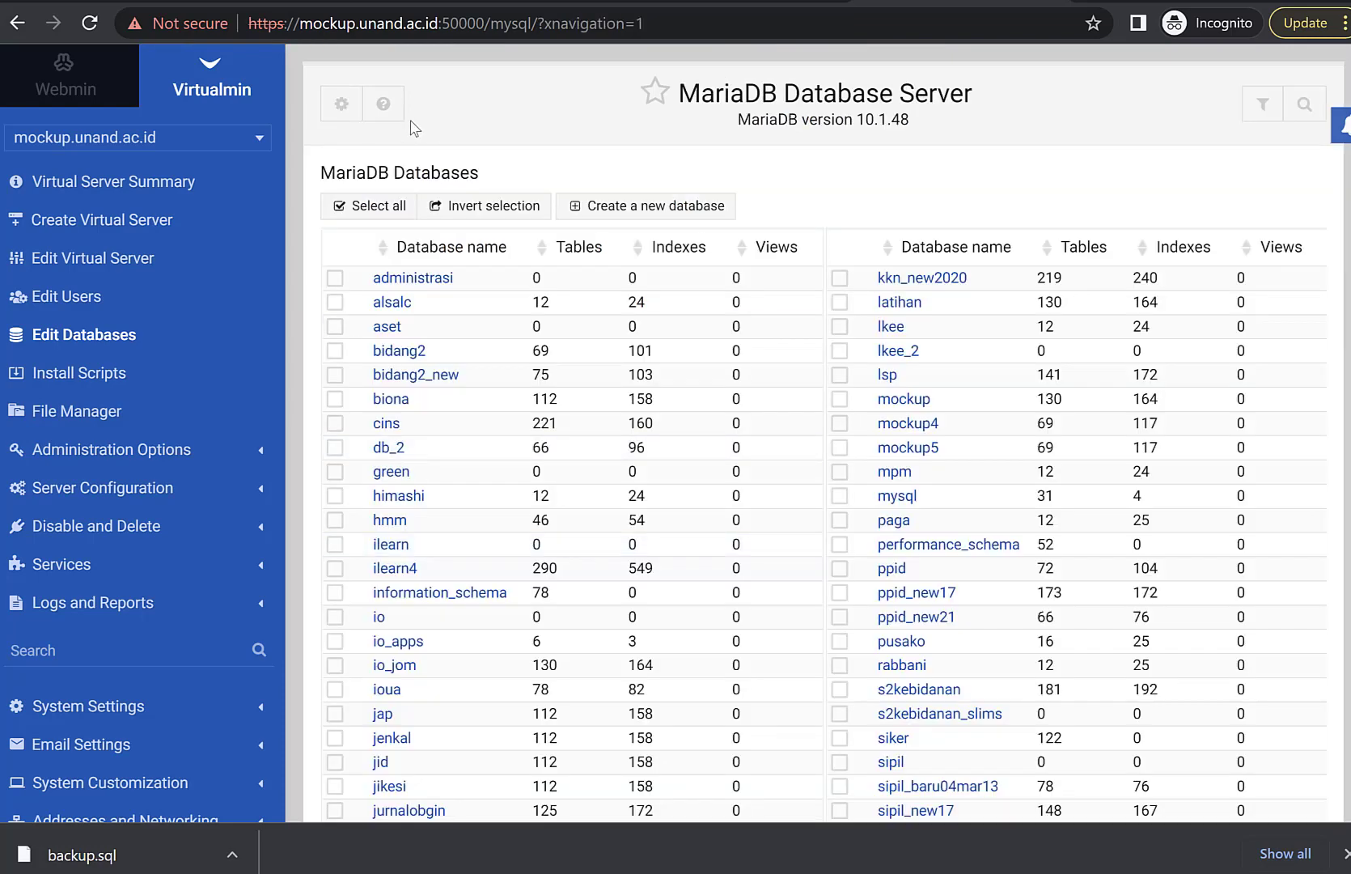
Return to the domain's database list and open the backup form of mockup4 to fill in its server path.
{"action": "left_click", "coordinate": [87, 338]}
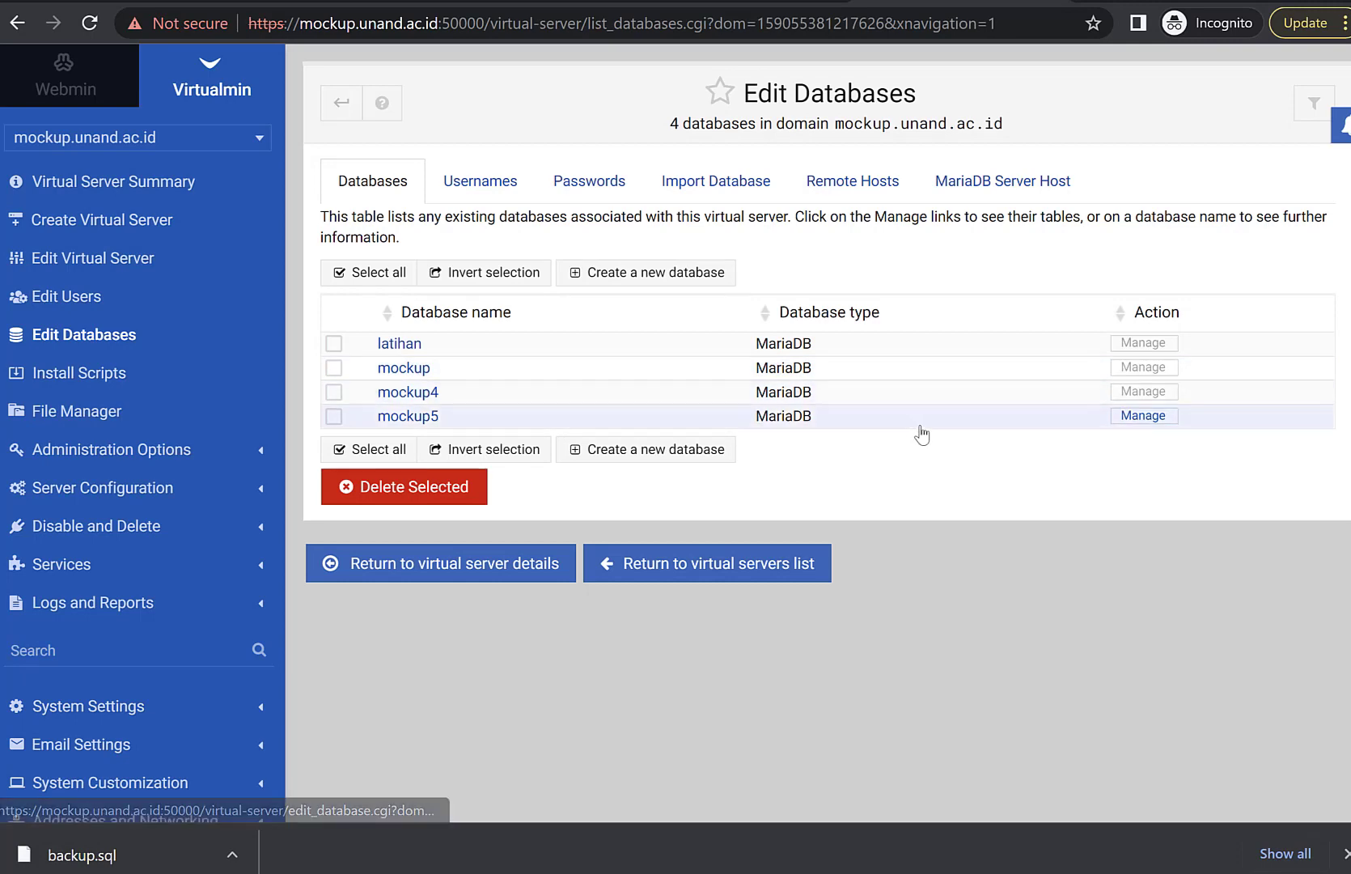
{"action": "left_click", "coordinate": [1141, 393]}
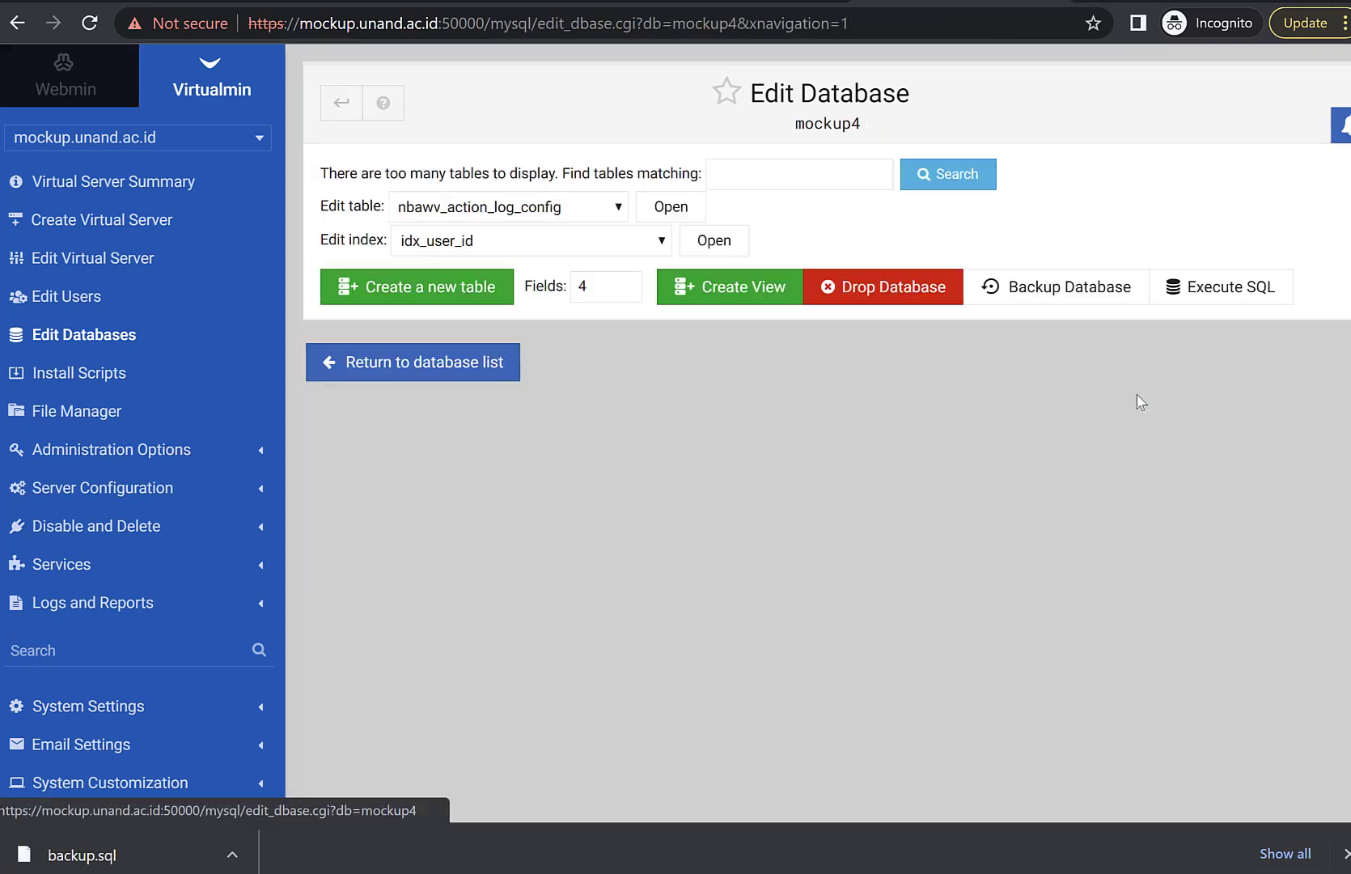
{"action": "left_click", "coordinate": [1042, 295]}
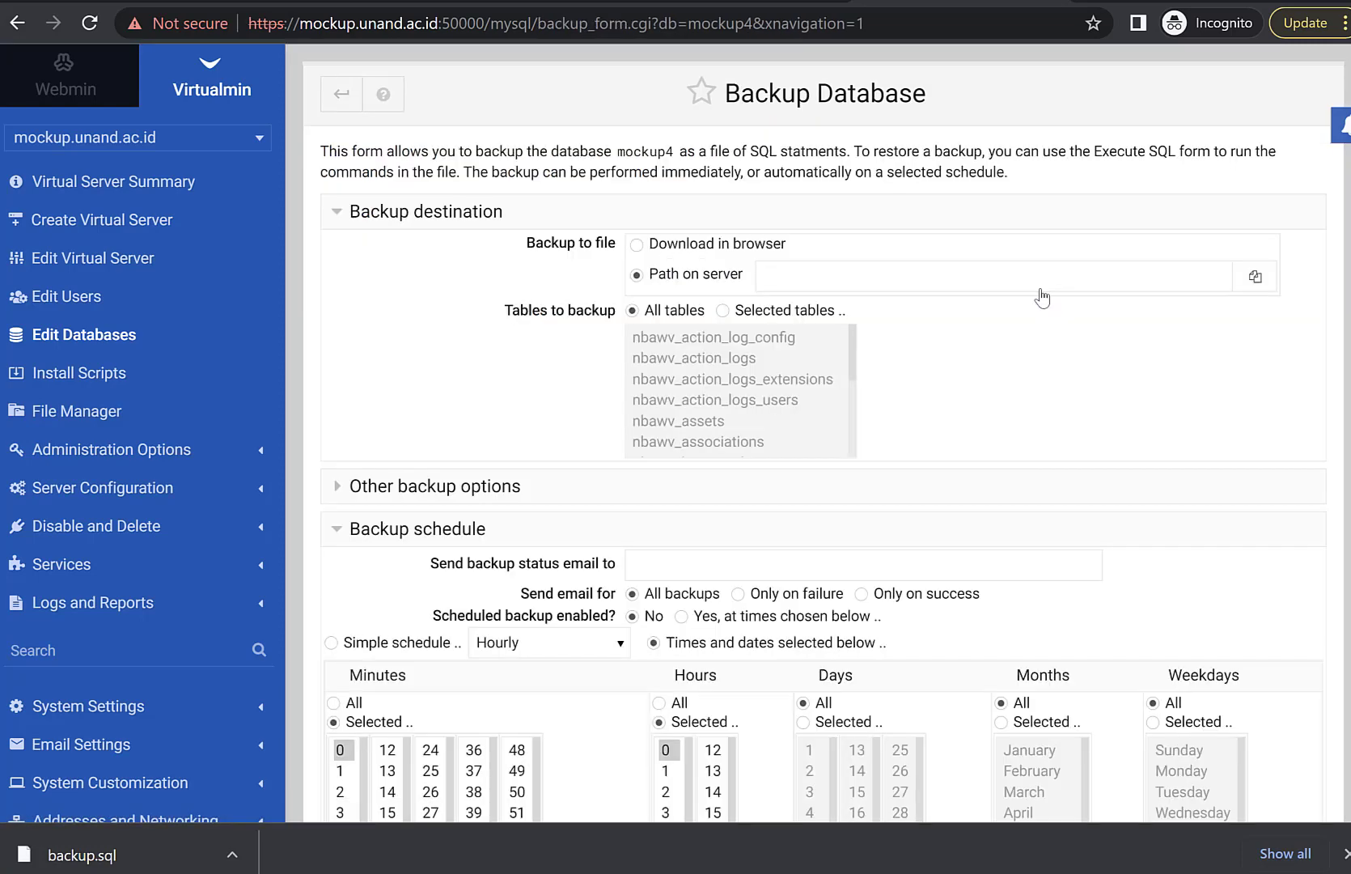
{"action": "scroll", "coordinate": [924, 368], "scroll_direction": "down", "scroll_amount": 1}
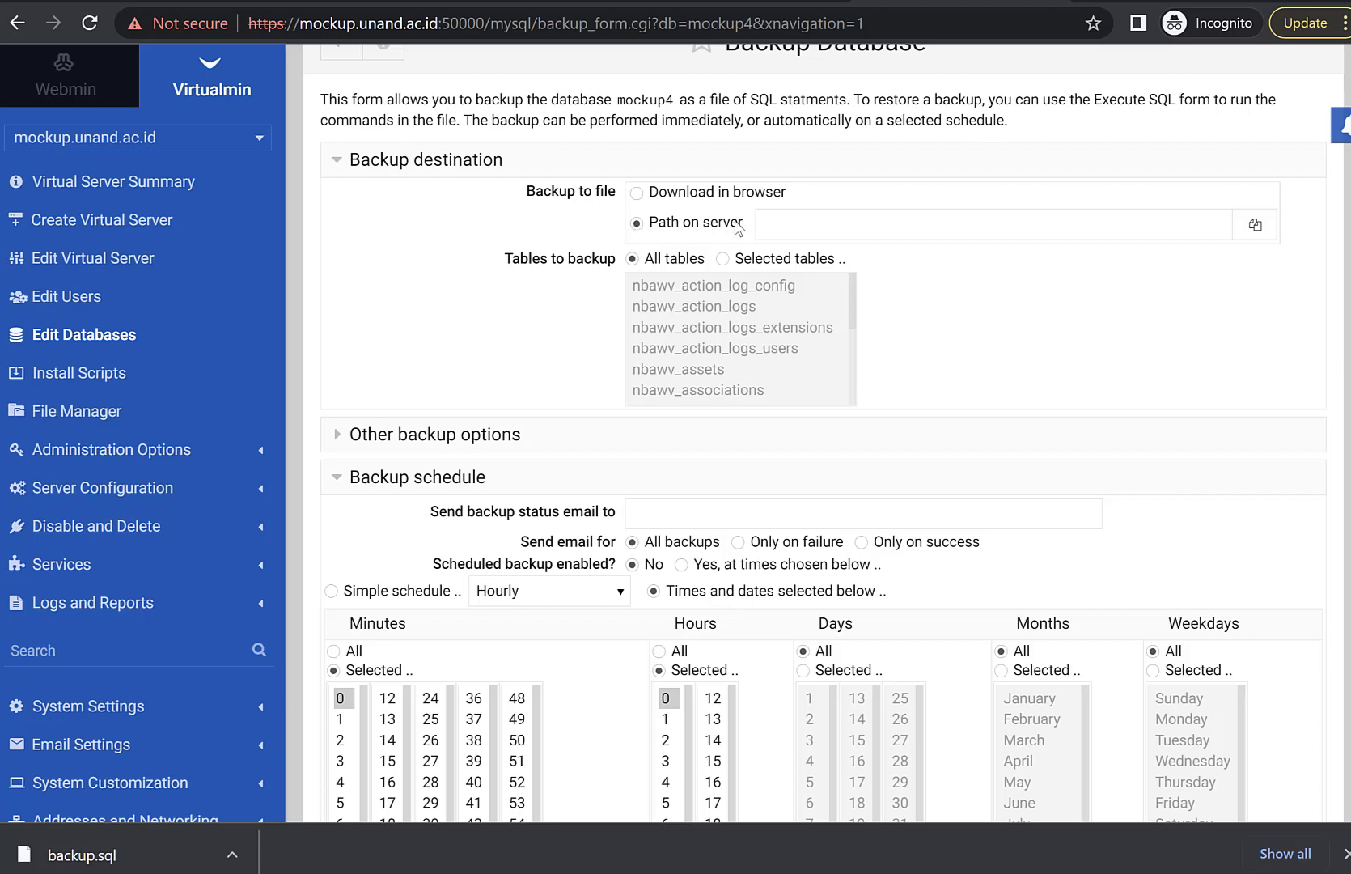
{"action": "left_click", "coordinate": [826, 218]}
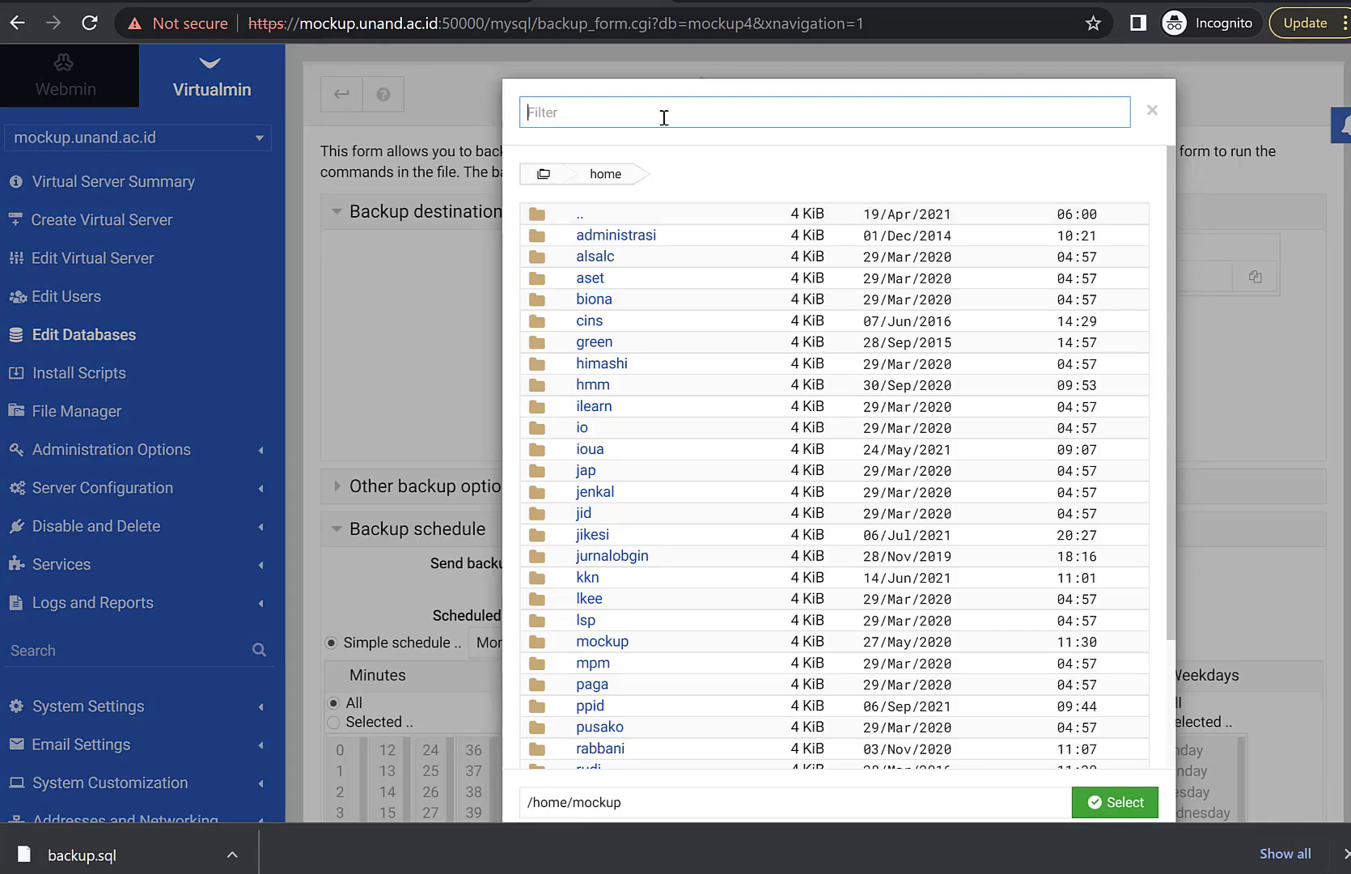
Browse the server from the root folder and select /home/mockup as the backup path for mockup4.
{"action": "left_click", "coordinate": [536, 176]}
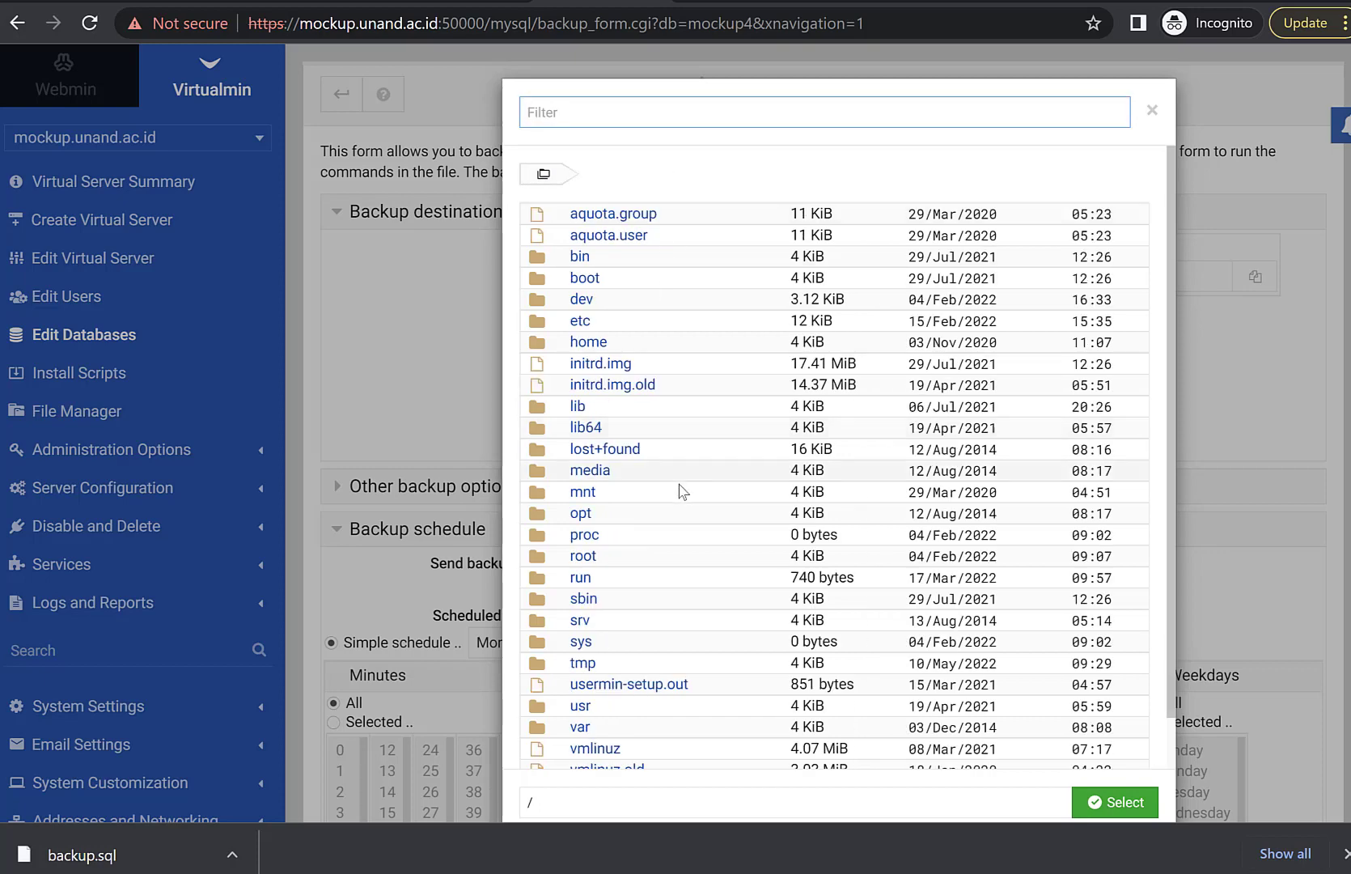
{"action": "scroll", "coordinate": [682, 491], "scroll_direction": "down", "scroll_amount": 2}
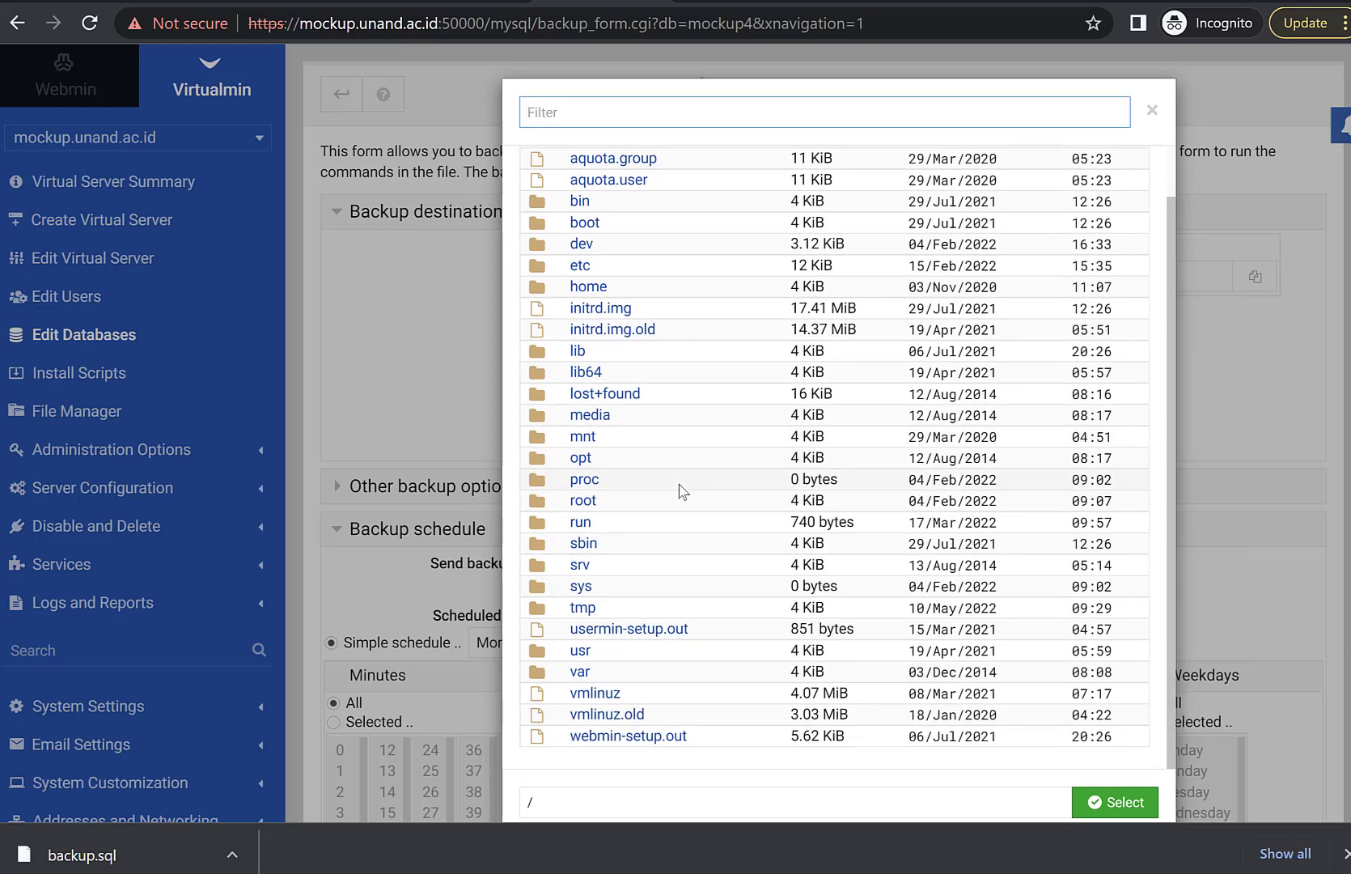
{"action": "left_click", "coordinate": [586, 291]}
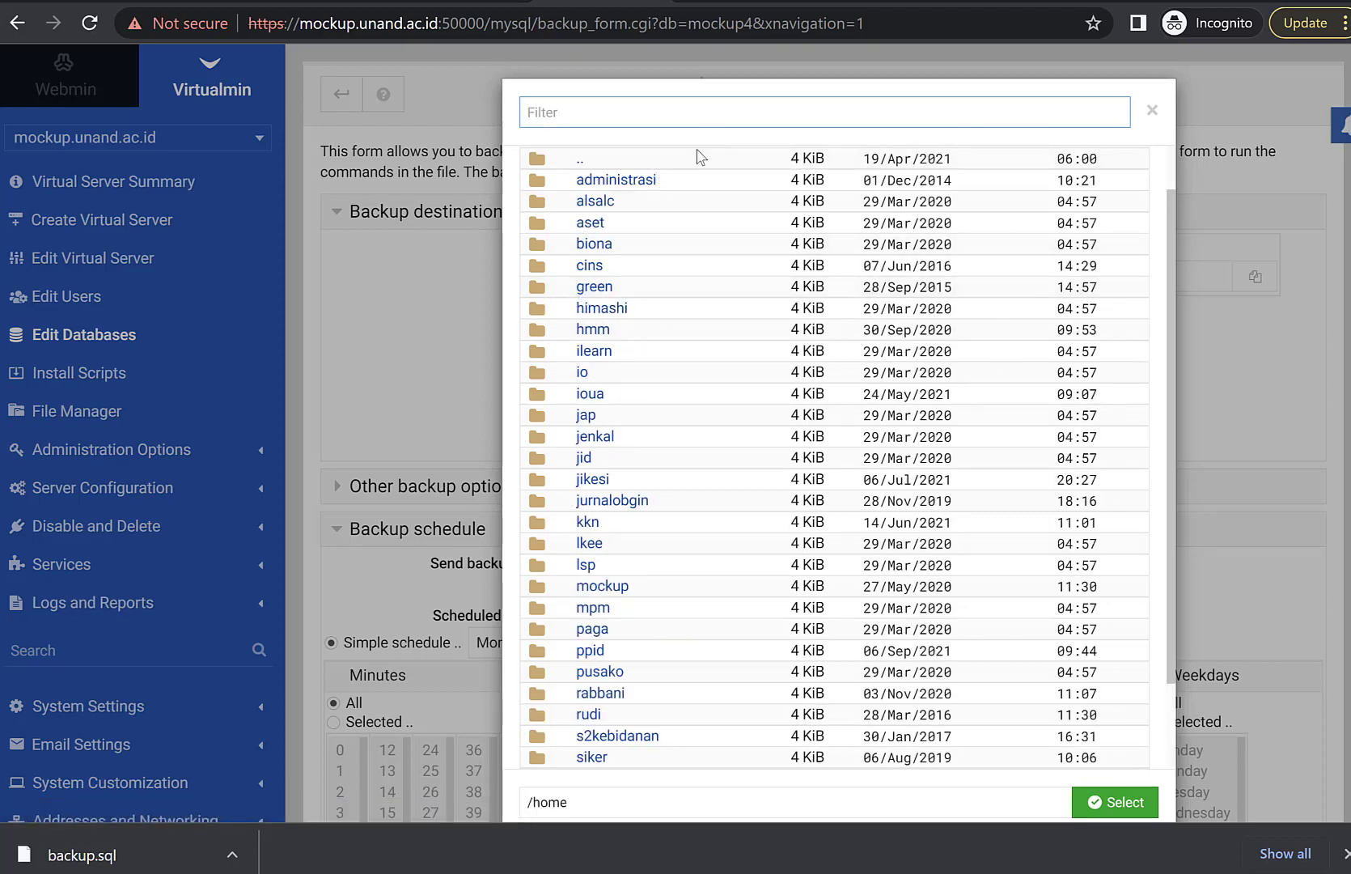
{"action": "scroll", "coordinate": [639, 605], "scroll_direction": "down", "scroll_amount": 1}
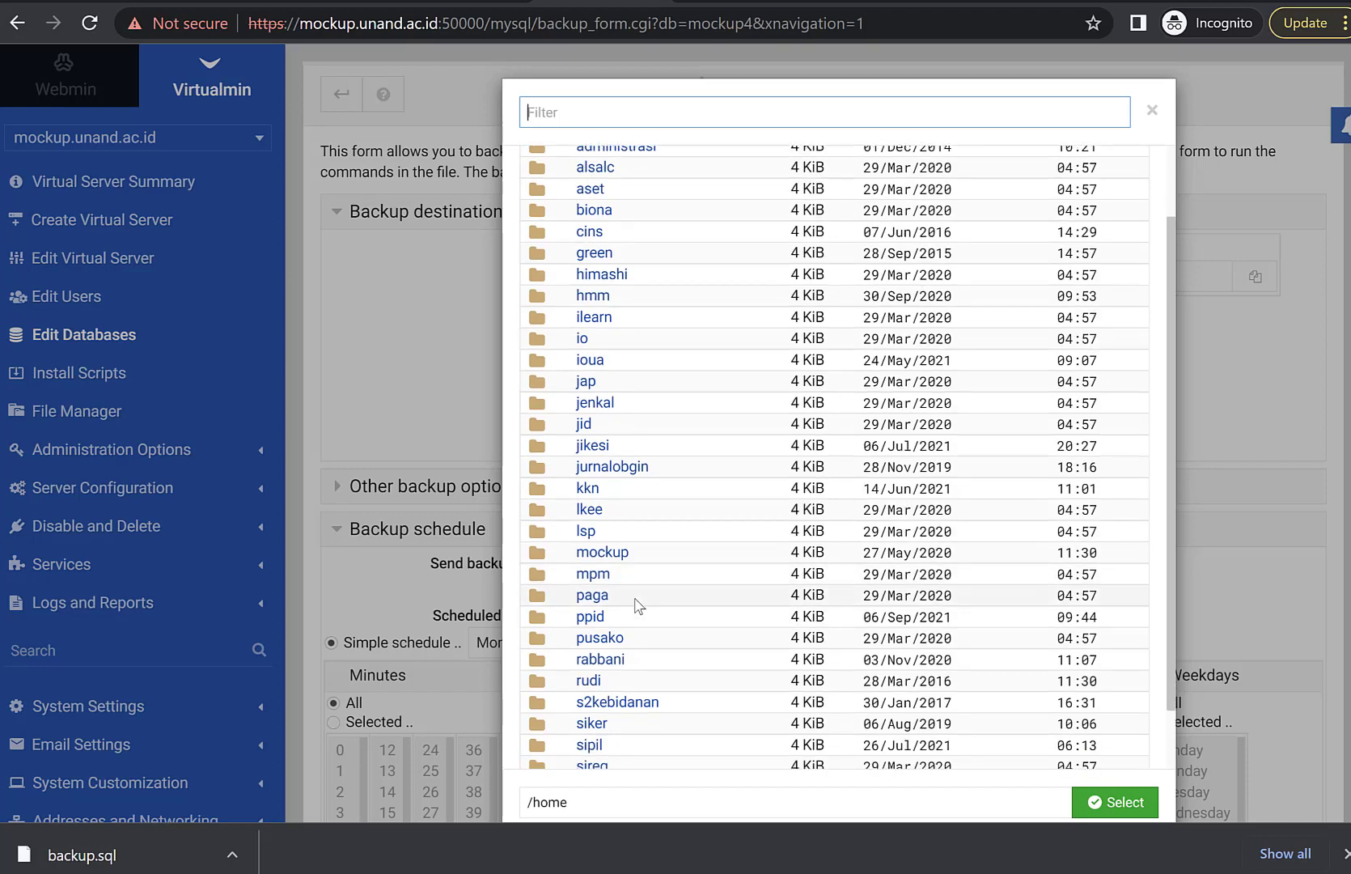
{"action": "left_click", "coordinate": [600, 553]}
{"action": "double_click", "coordinate": [600, 553]}
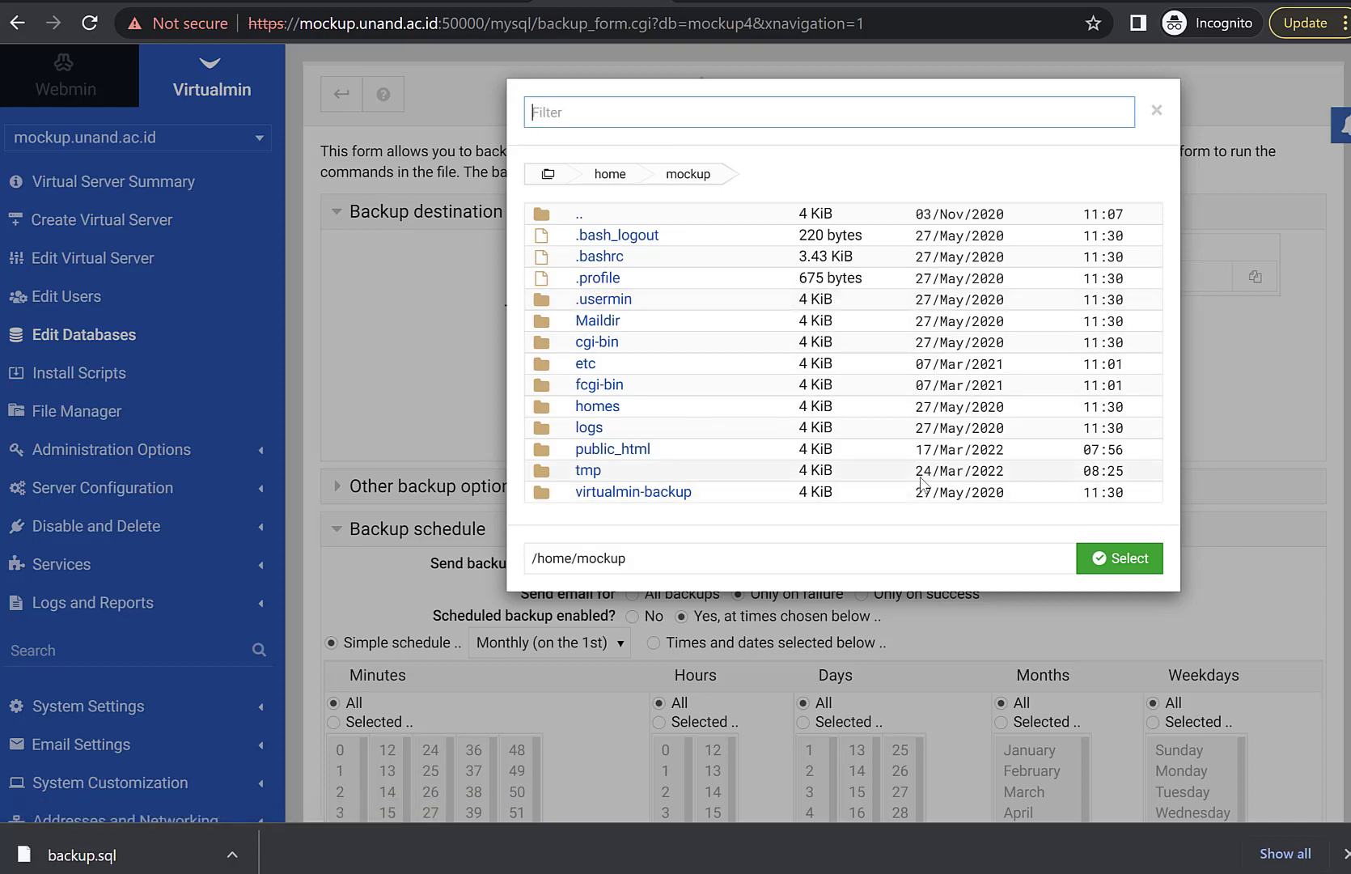
{"action": "left_click", "coordinate": [1120, 565]}
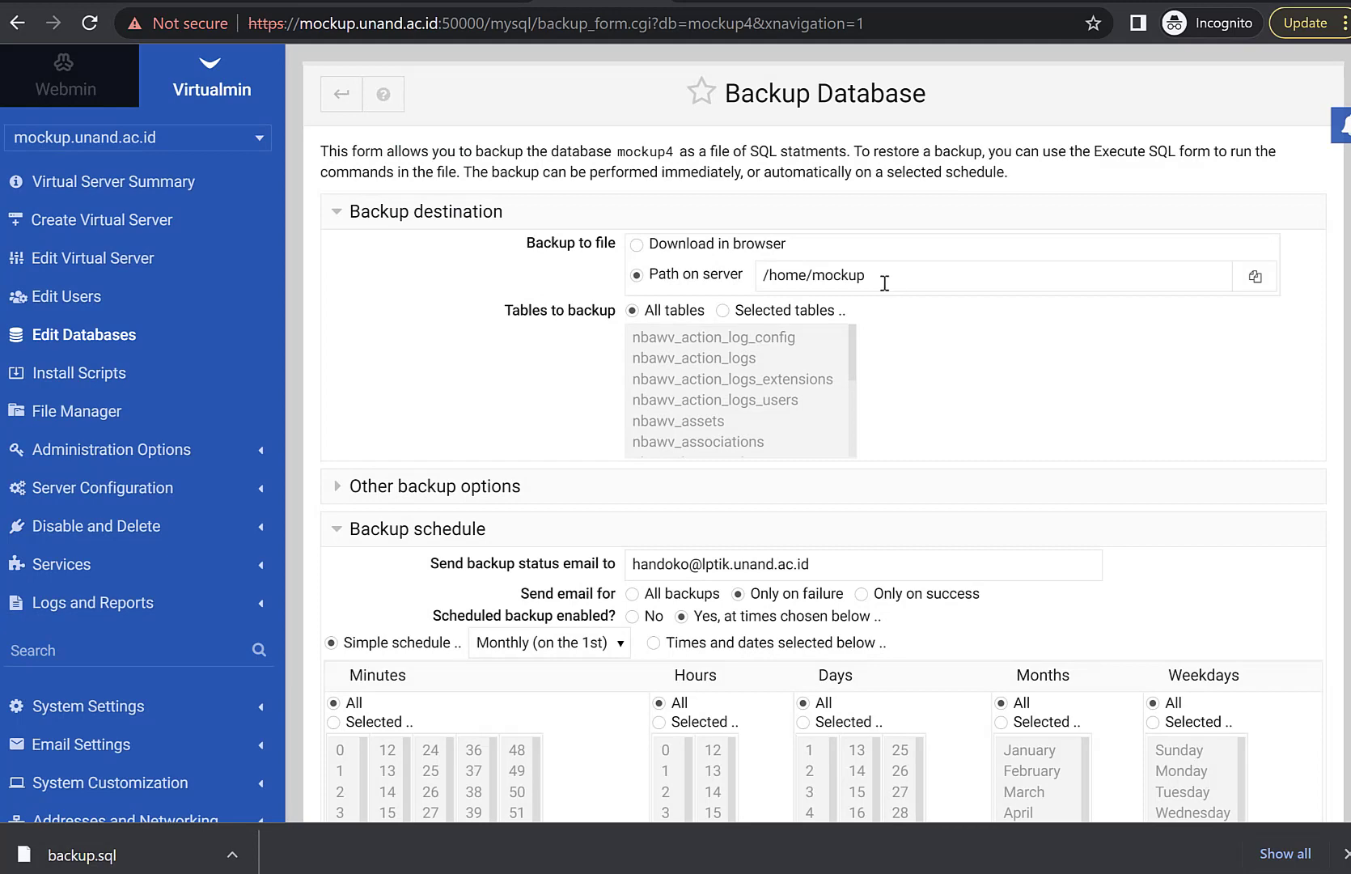
Save the scheduled backup of mockup4 as Monthly (on the 1st) with e-mail only on failure, and return to the domain's database list.
{"action": "scroll", "coordinate": [917, 466], "scroll_direction": "down", "scroll_amount": 2}
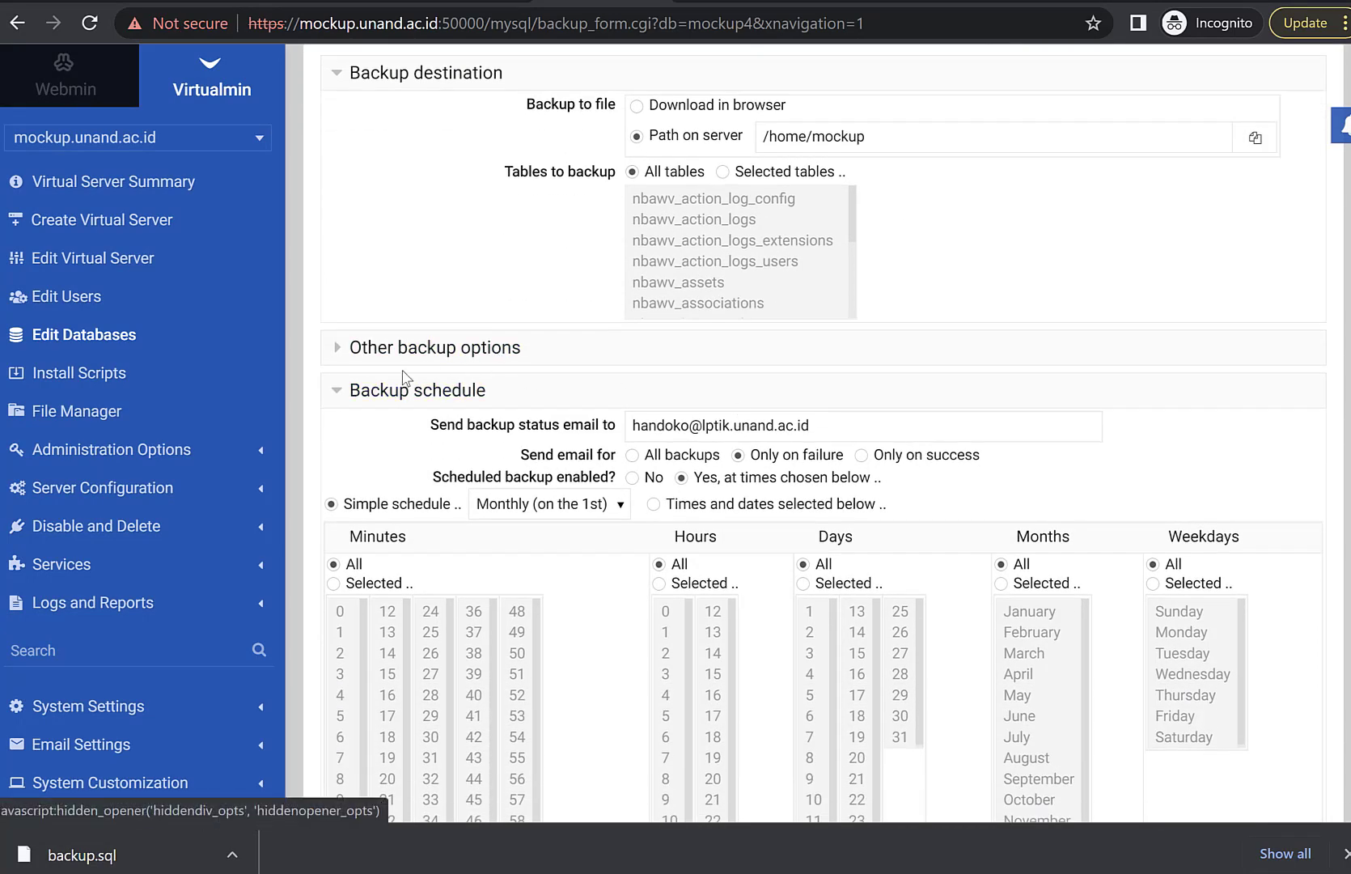
{"action": "scroll", "coordinate": [448, 429], "scroll_direction": "down", "scroll_amount": 1}
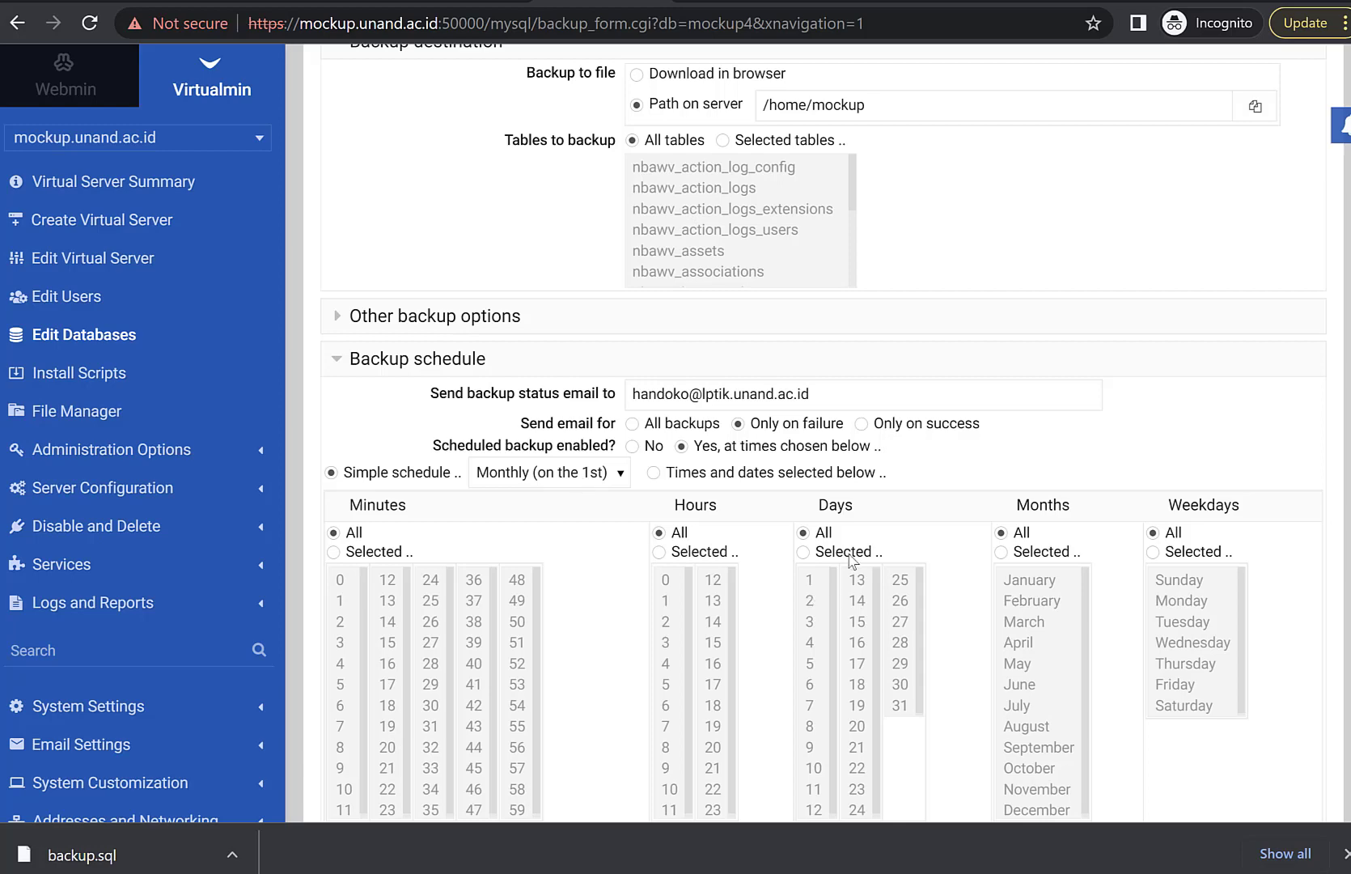
{"action": "scroll", "coordinate": [777, 539], "scroll_direction": "down", "scroll_amount": 2}
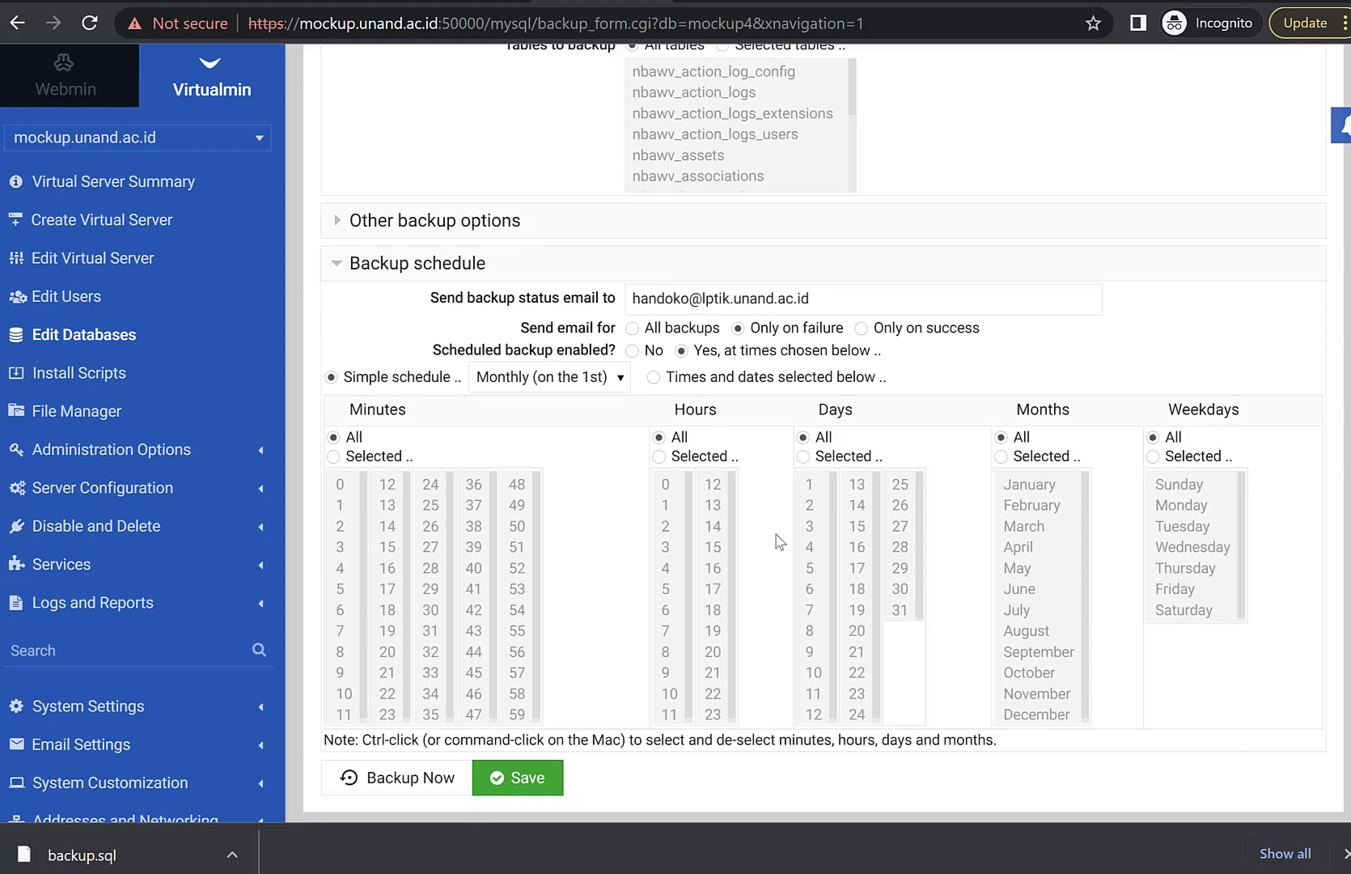
{"action": "left_click", "coordinate": [549, 717]}
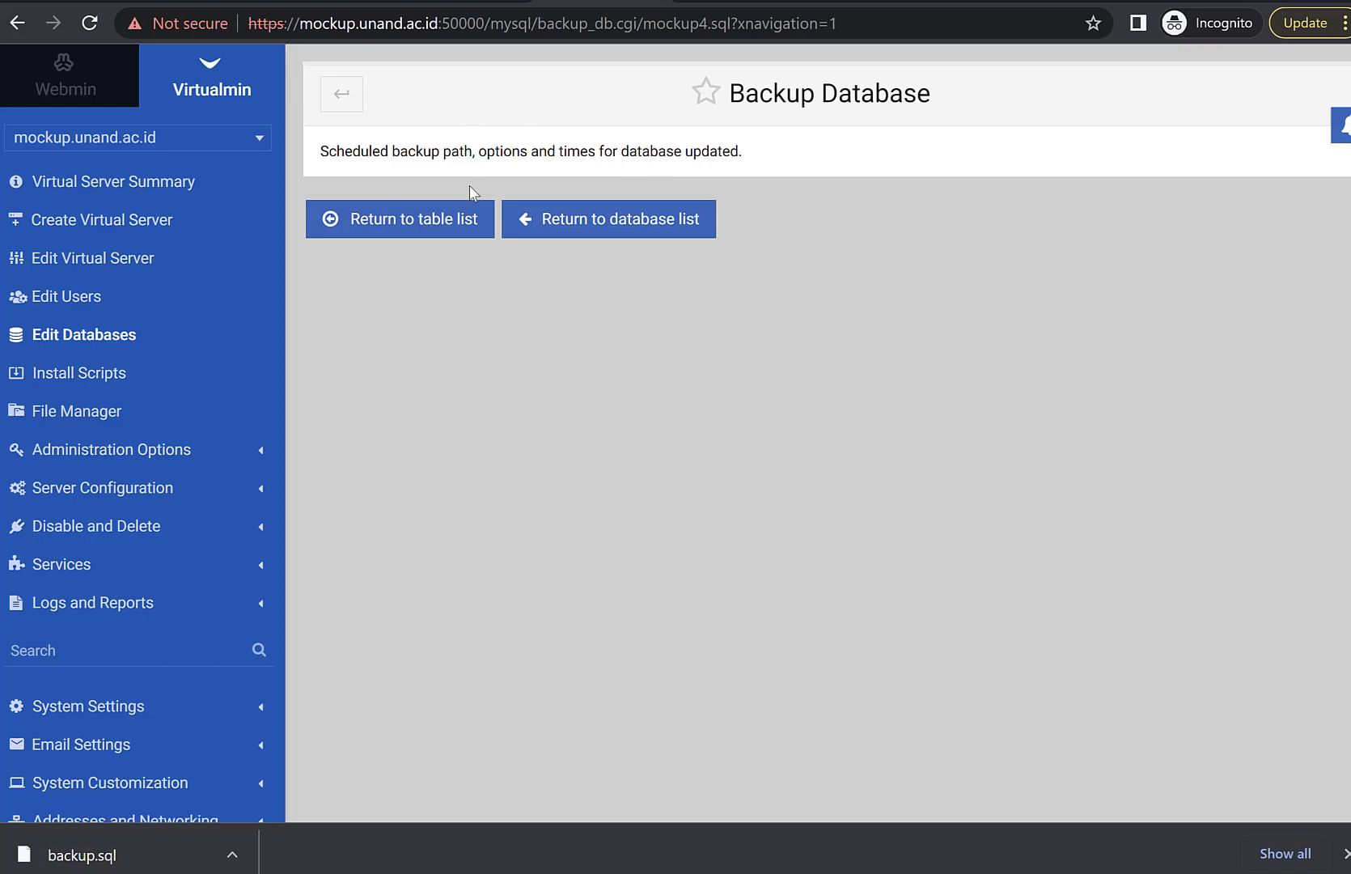
{"action": "left_click", "coordinate": [91, 342]}
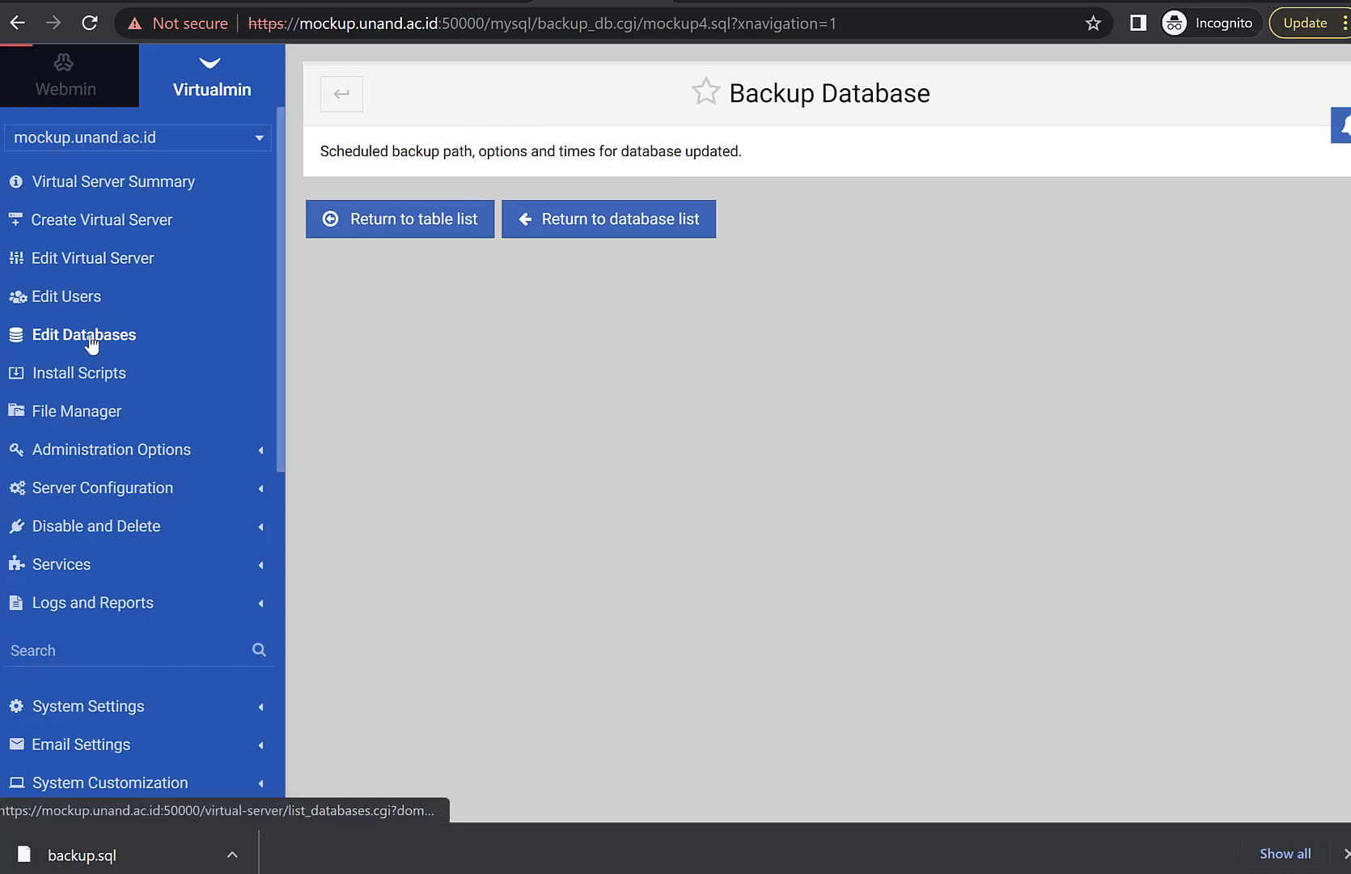